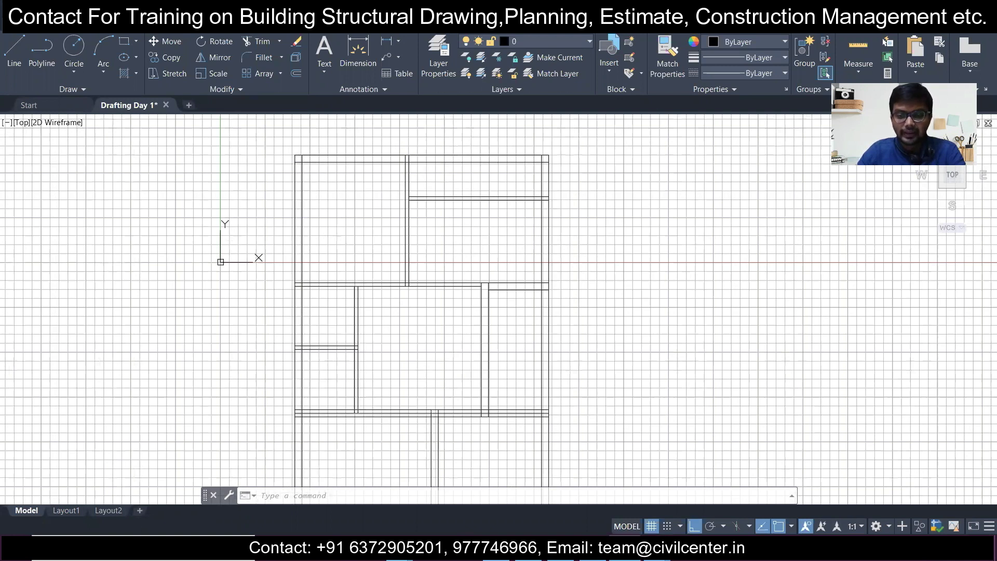
Step: Check the drawing's length, angle and insertion-scale unit settings, leaving them as they are
scroll(369, 427, up, 3)
middle_drag(367, 423, 373, 318)
middle_drag(384, 242, 377, 296)
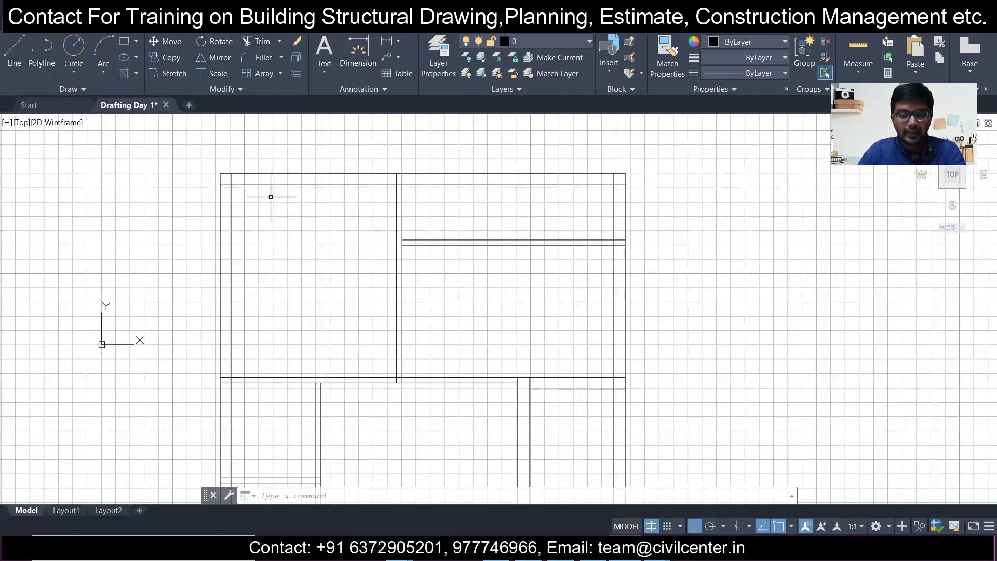
key(Return)
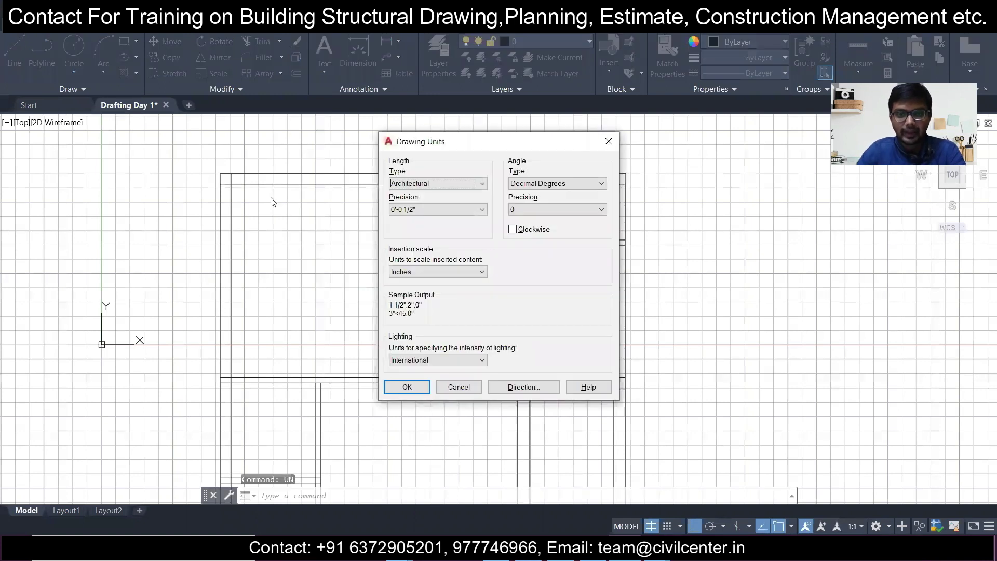
click(605, 143)
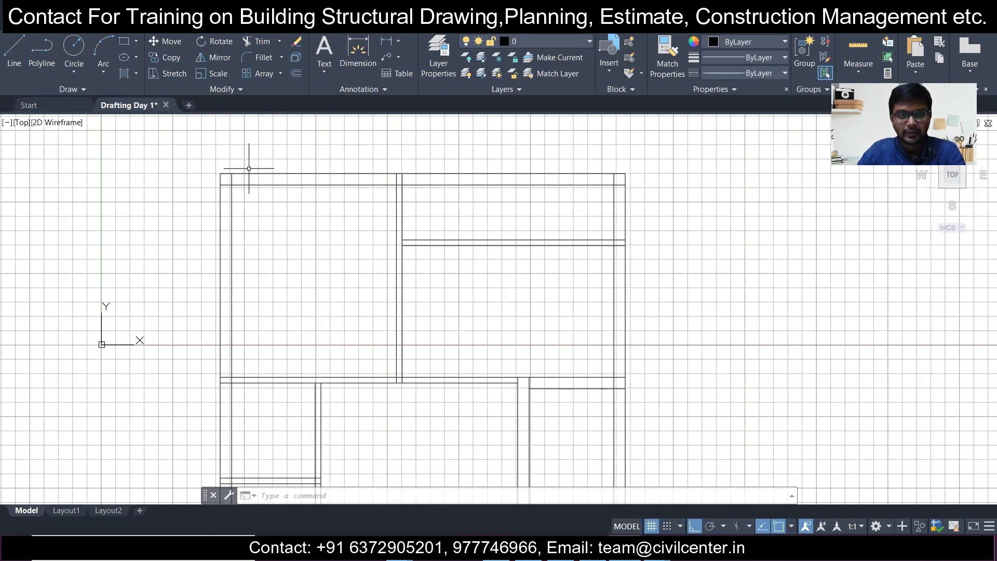
click(24, 52)
scroll(207, 183, up, 5)
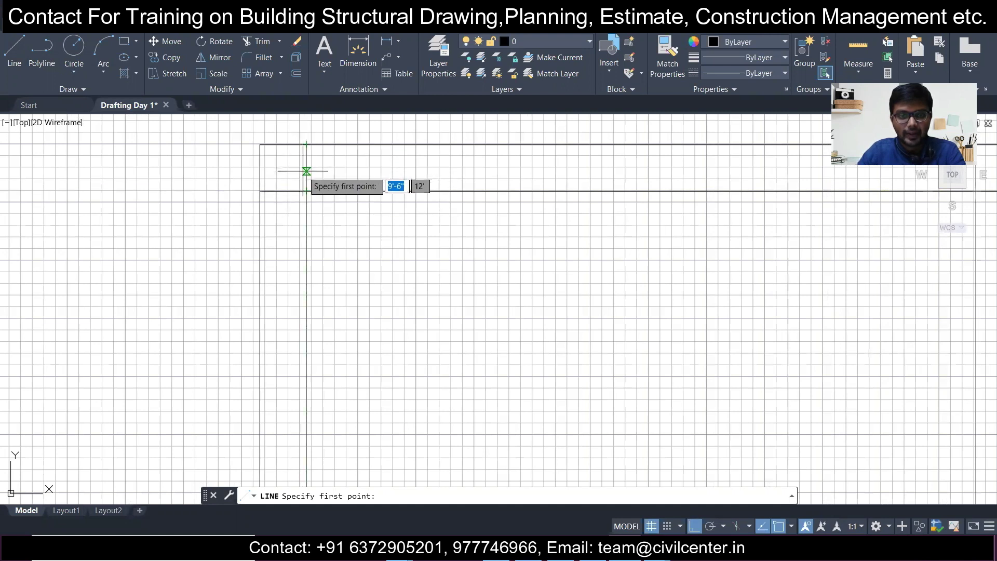
key(Escape)
Step: Draw a rectangle over the wall junction at the floor plan's upper-left corner
text(rec)
key(Return)
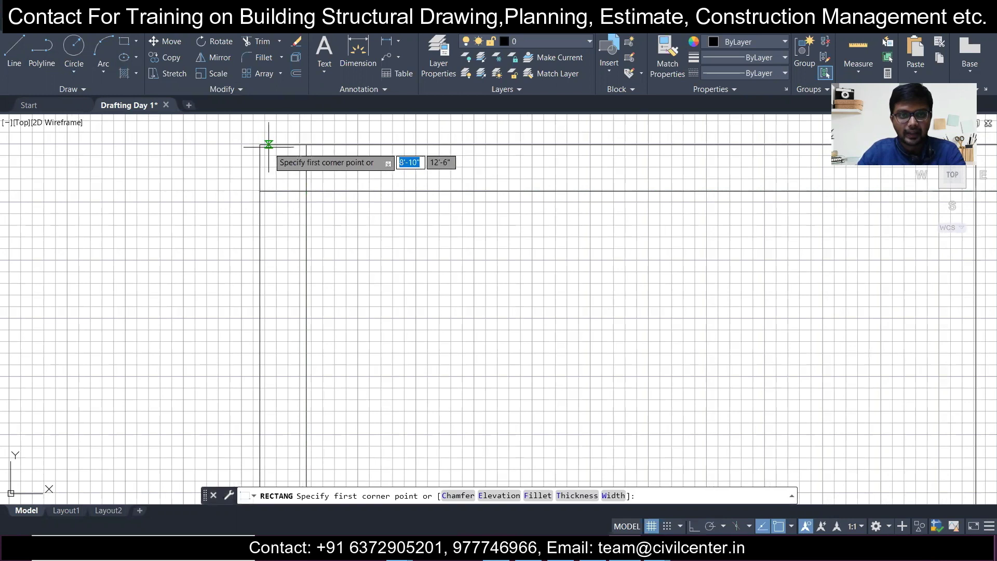
click(260, 145)
scroll(306, 171, up, 2)
key(Escape)
click(316, 171)
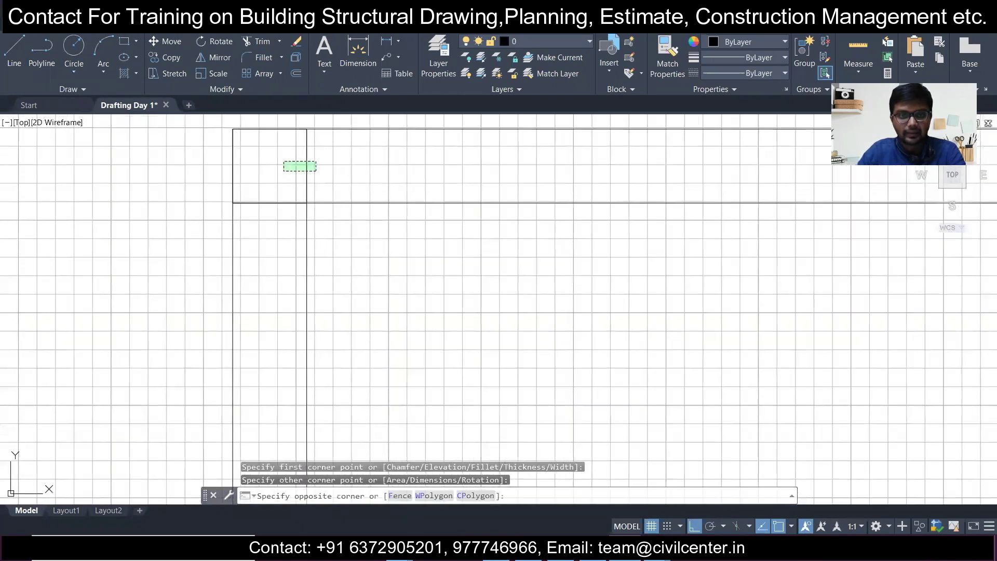
click(282, 161)
key(Escape)
click(291, 213)
click(279, 191)
key(Escape)
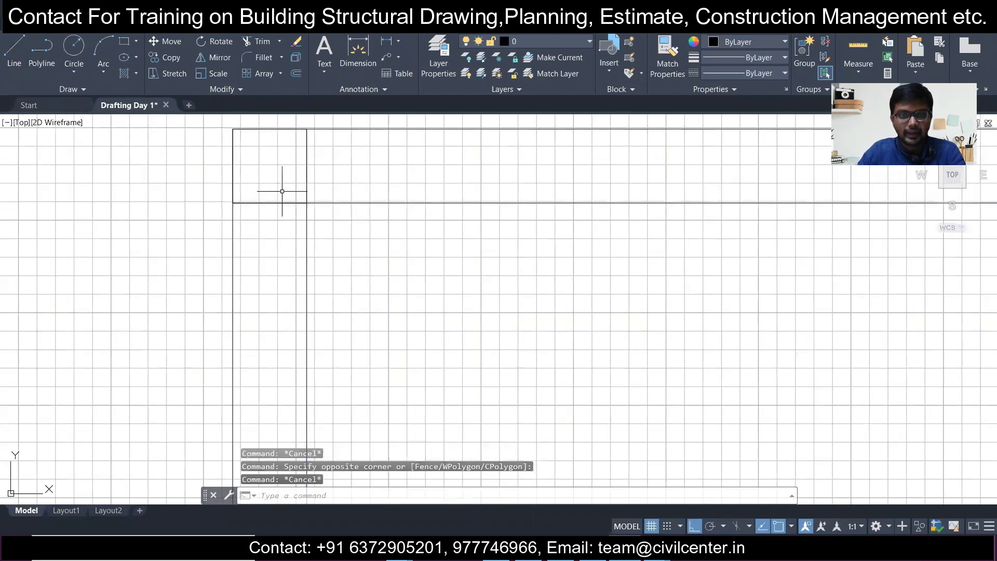
Step: Draw a horizontal line about 32'-4 1/2" long along the middle of the top wall, from the left outer face past the right wall
click(16, 52)
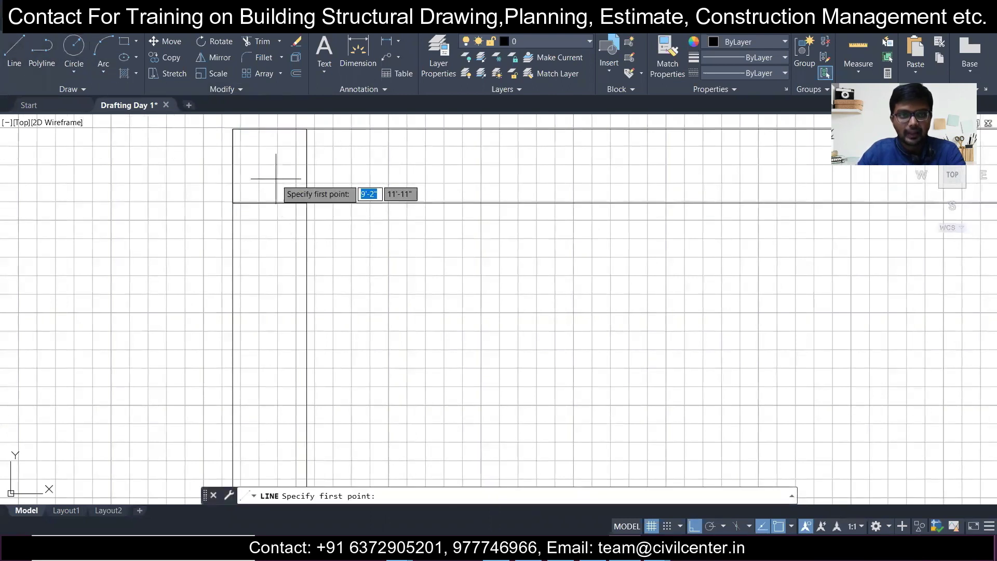
click(270, 165)
scroll(269, 166, down, 3)
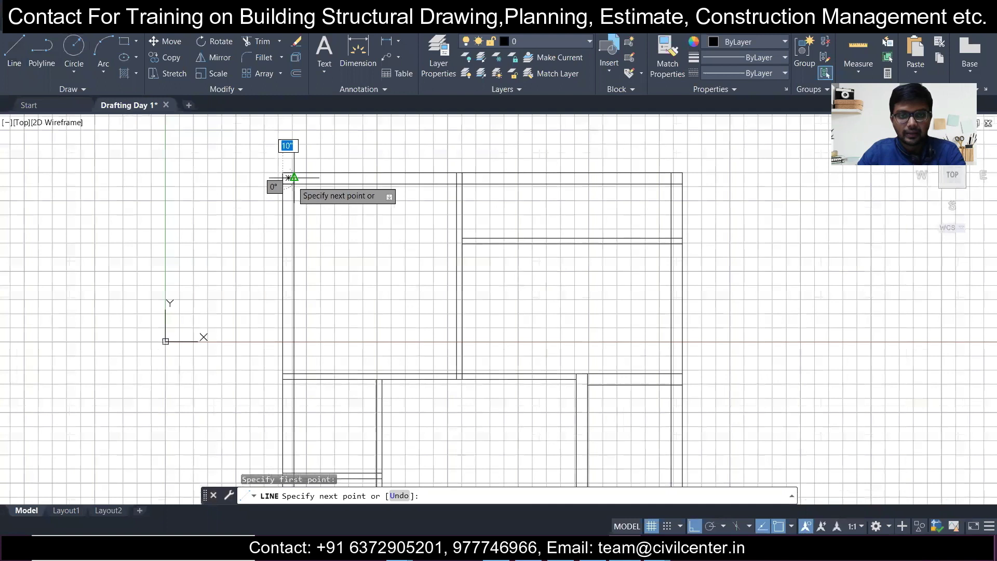
scroll(712, 194, up, 2)
scroll(666, 171, up, 1)
click(660, 160)
key(Escape)
Step: Stretch the left end of the top wall's centre line outward beyond the left outer wall
click(656, 178)
click(645, 139)
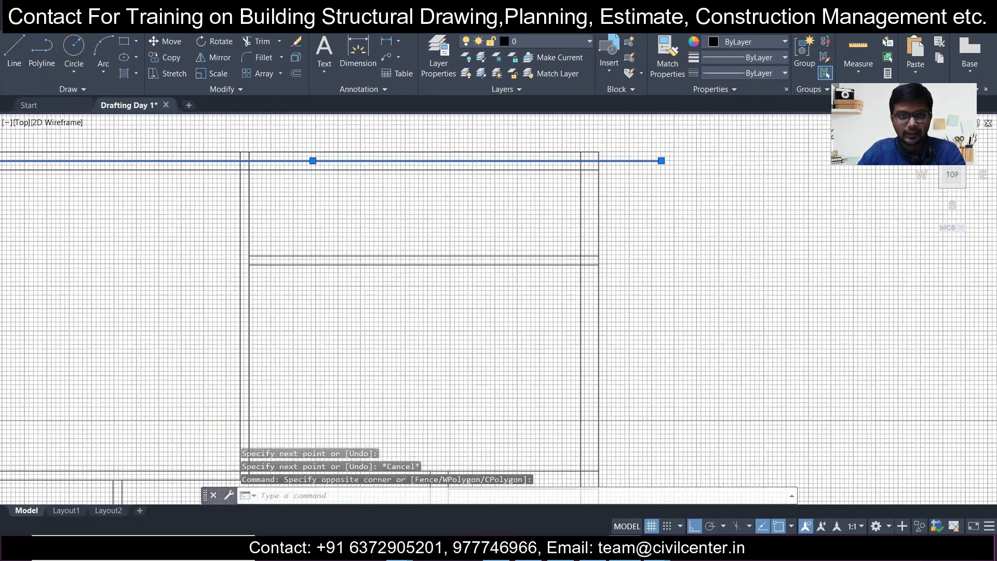
scroll(173, 173, down, 3)
scroll(223, 216, up, 4)
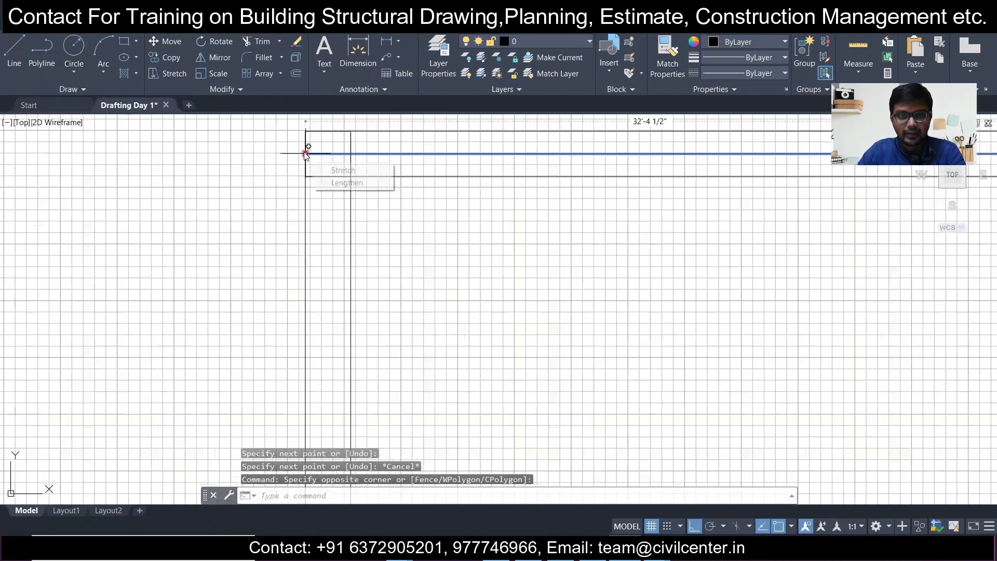
click(305, 154)
key(Escape)
scroll(210, 159, down, 3)
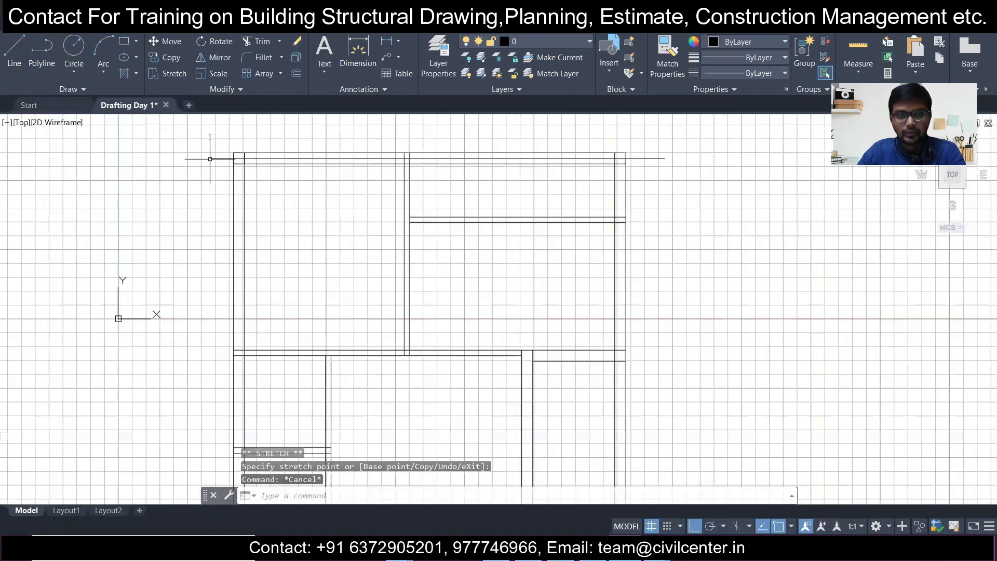
Step: Create a new layer named CL
click(657, 171)
click(647, 141)
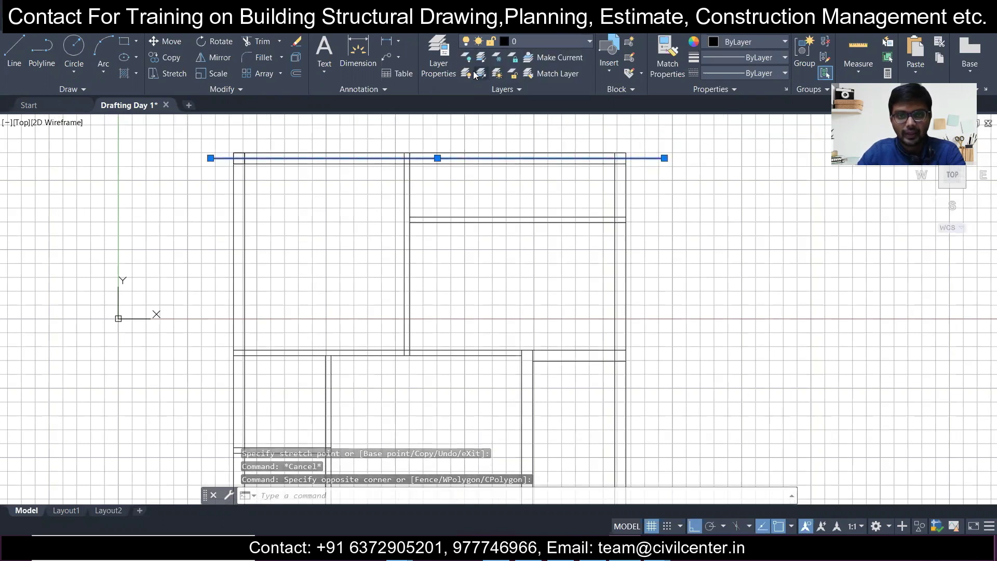
click(438, 57)
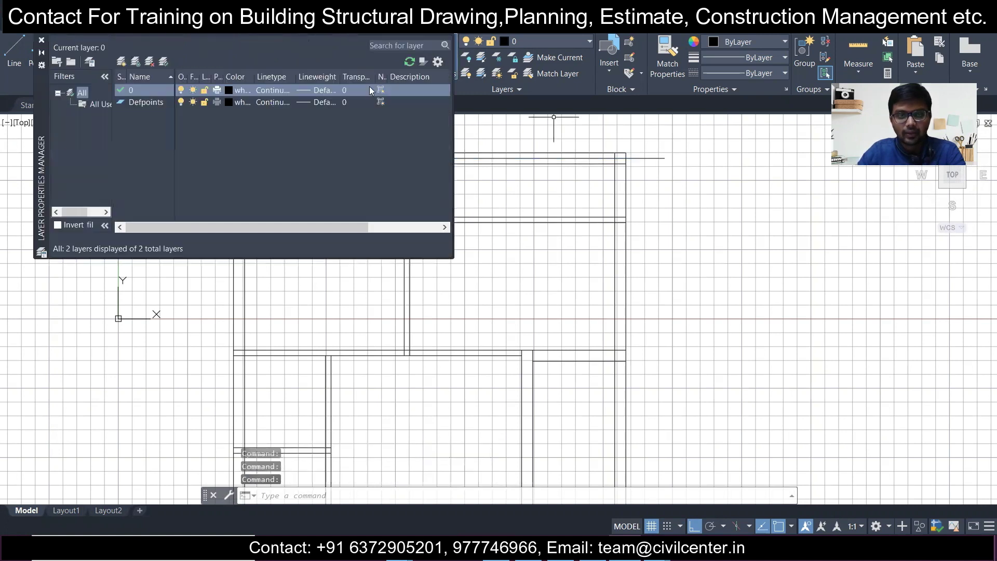
click(121, 62)
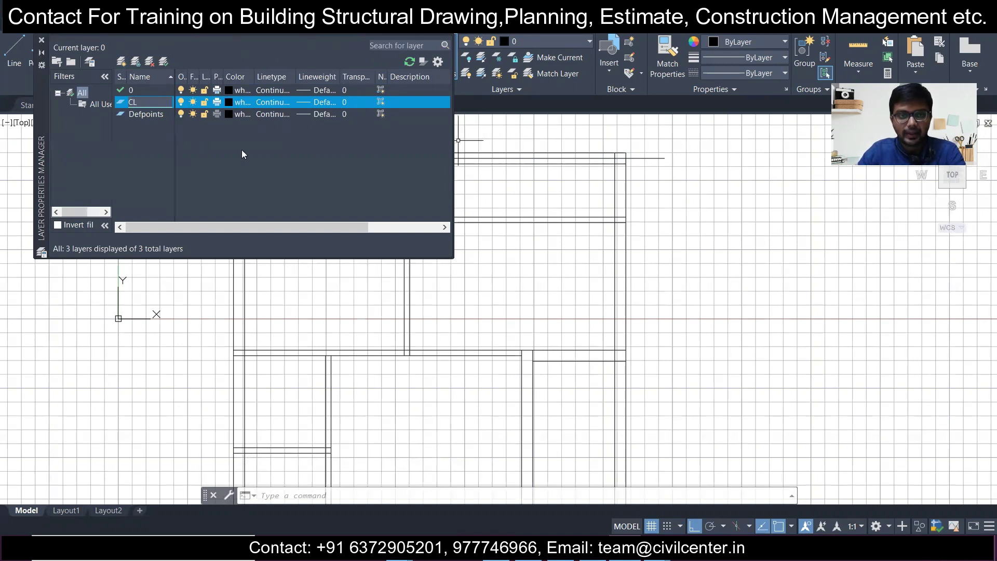
click(41, 41)
Step: Copy the top wall's centre line straight down to the upper face of the partition wall in the upper-right room
scroll(218, 167, down, 1)
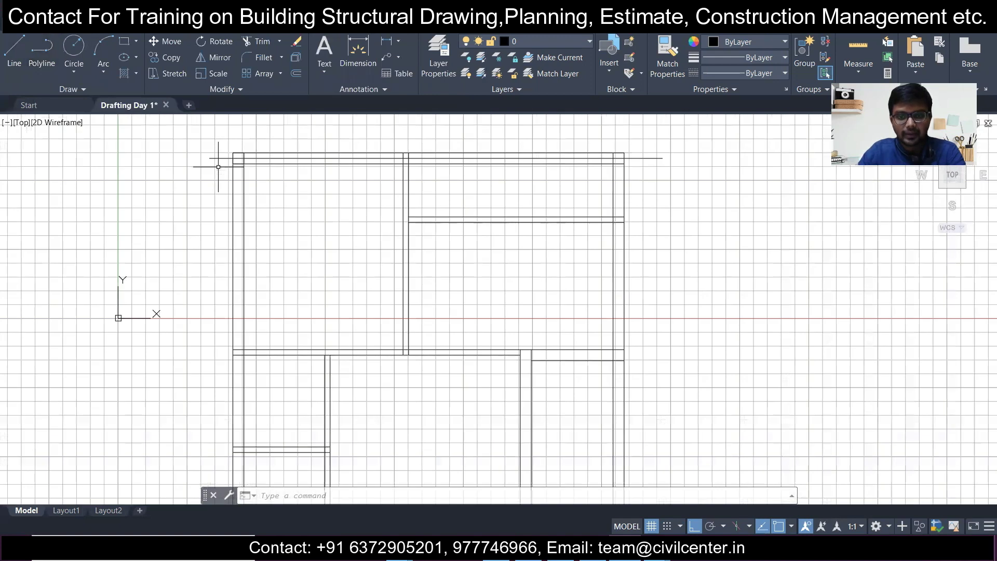
click(227, 179)
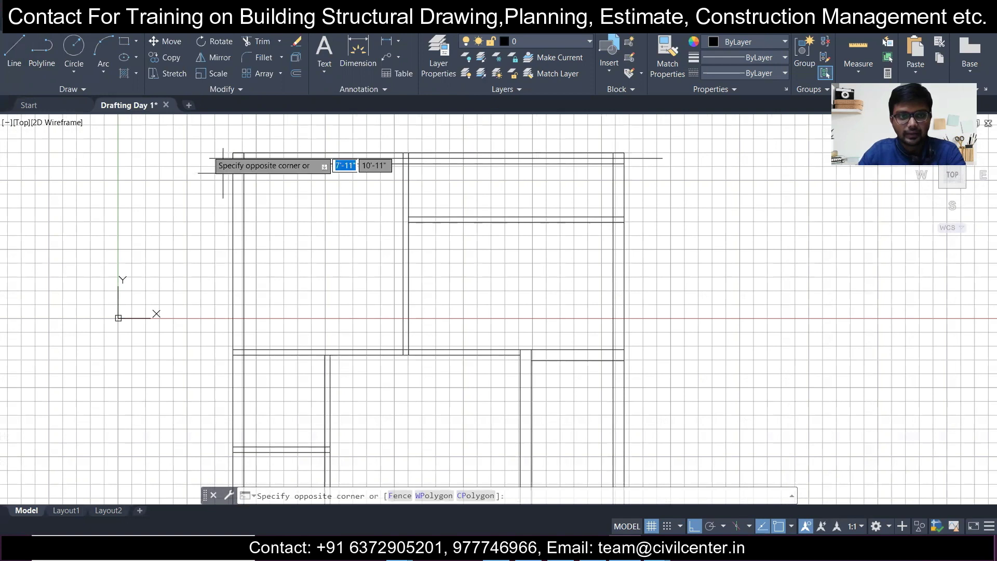
click(195, 131)
click(166, 58)
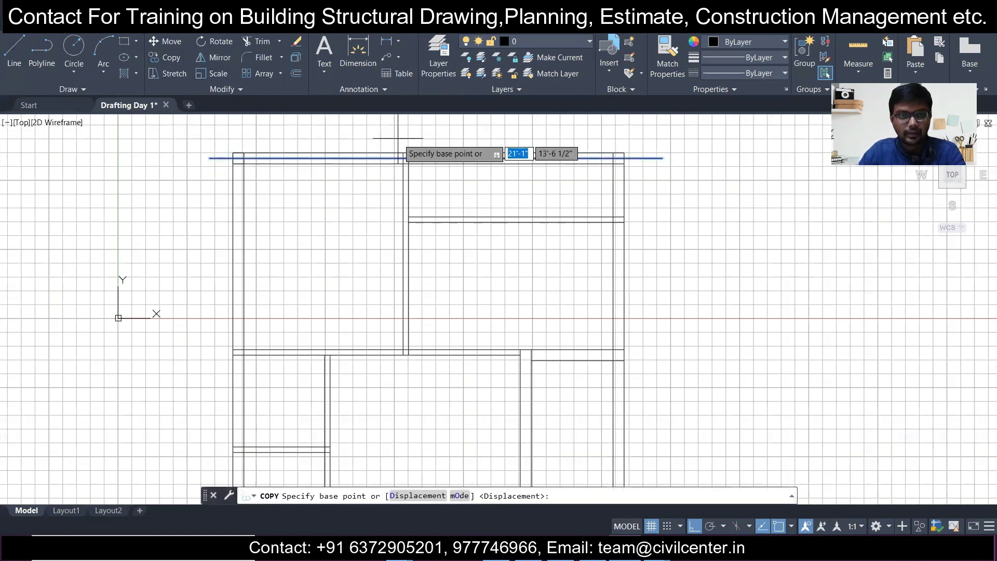
scroll(644, 172, up, 2)
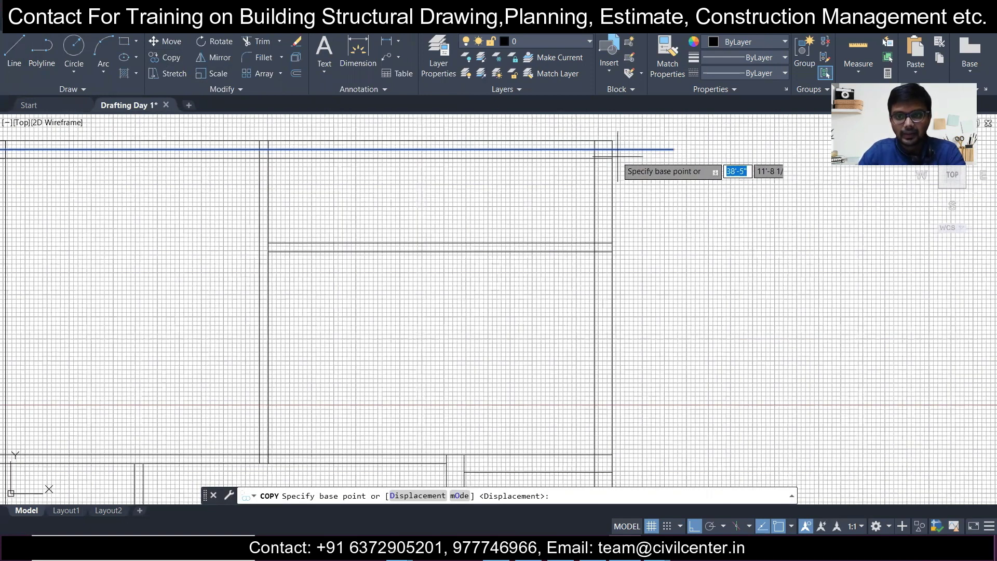
click(612, 149)
scroll(615, 147, down, 2)
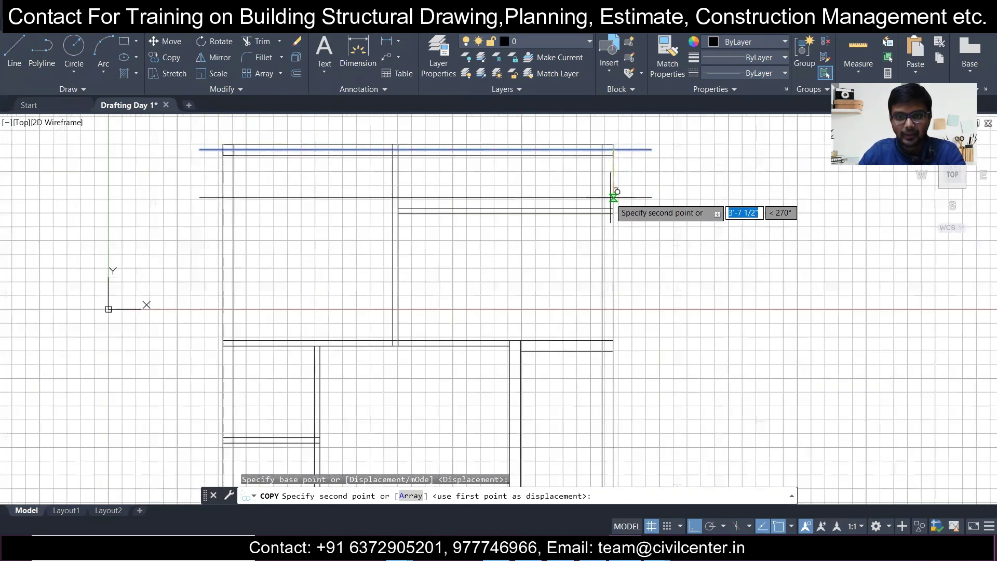
scroll(617, 193, up, 2)
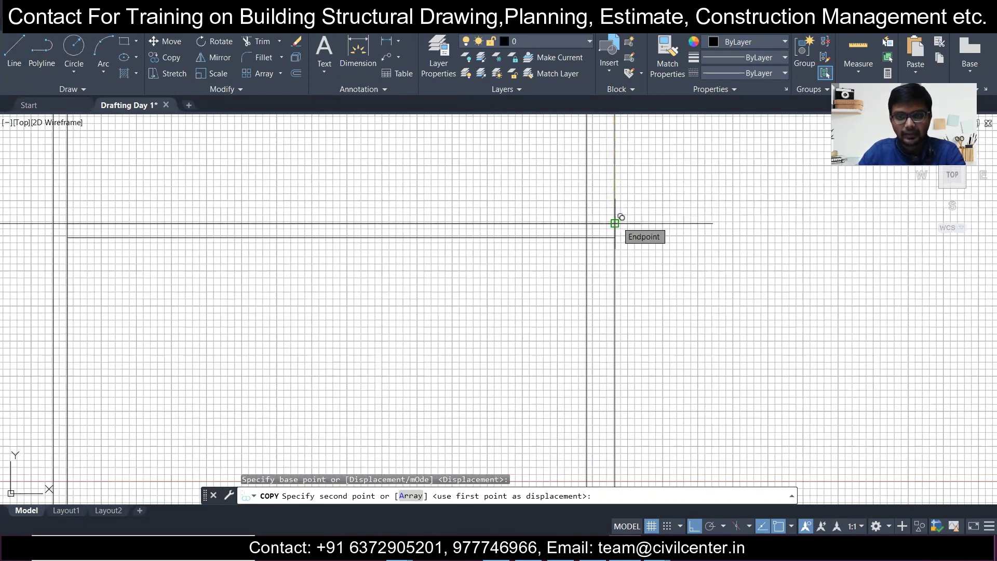
click(615, 223)
scroll(597, 267, up, 3)
scroll(597, 253, down, 2)
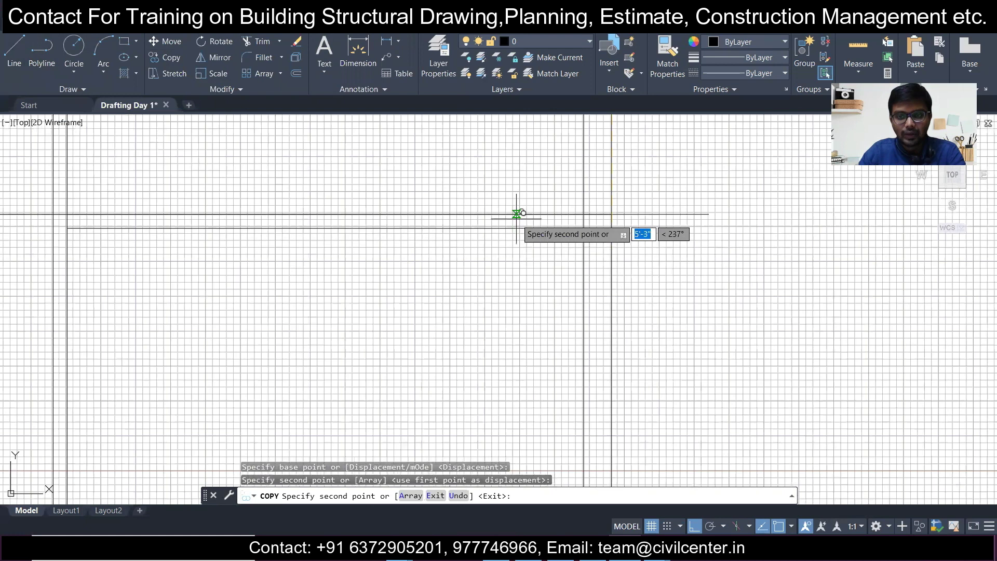
scroll(580, 214, down, 3)
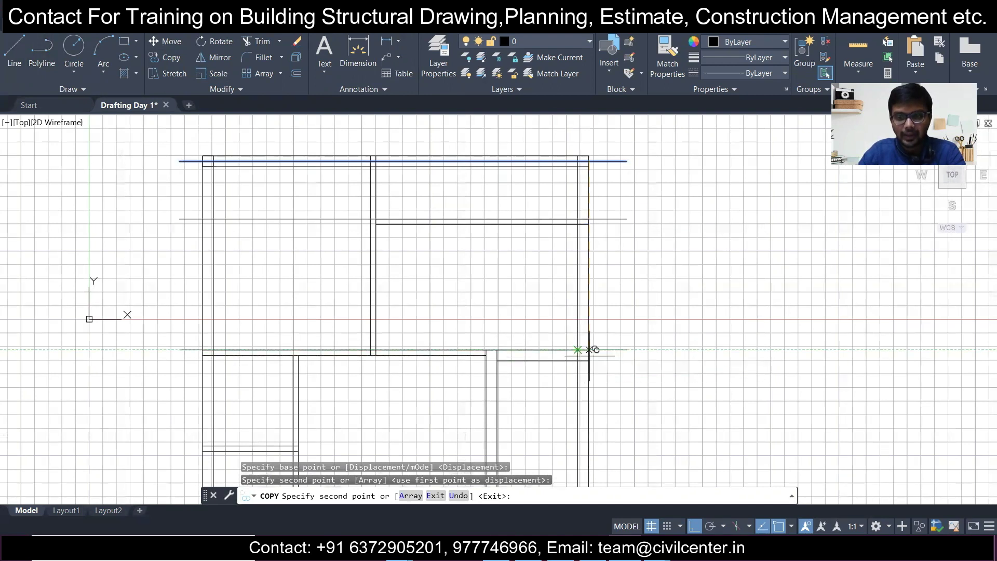
scroll(596, 349, up, 3)
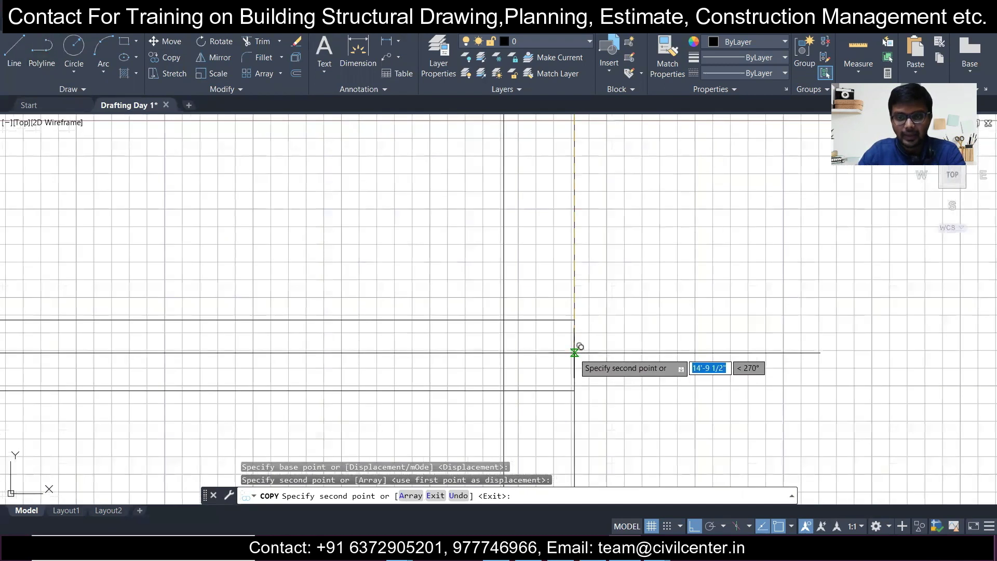
key(Escape)
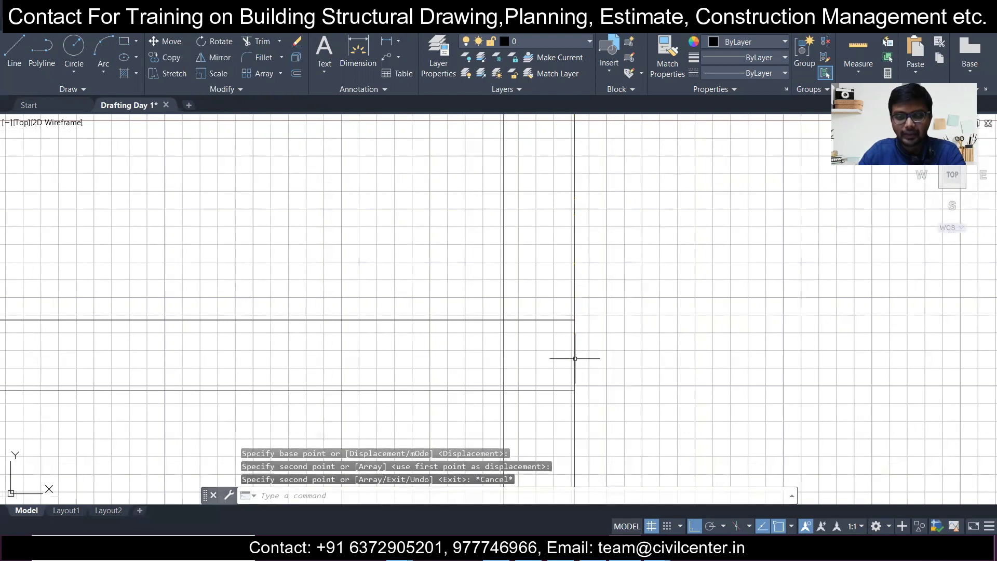
Step: Draw a 10" by 10" rectangle over the junction of the middle horizontal wall and the right outer wall
click(128, 48)
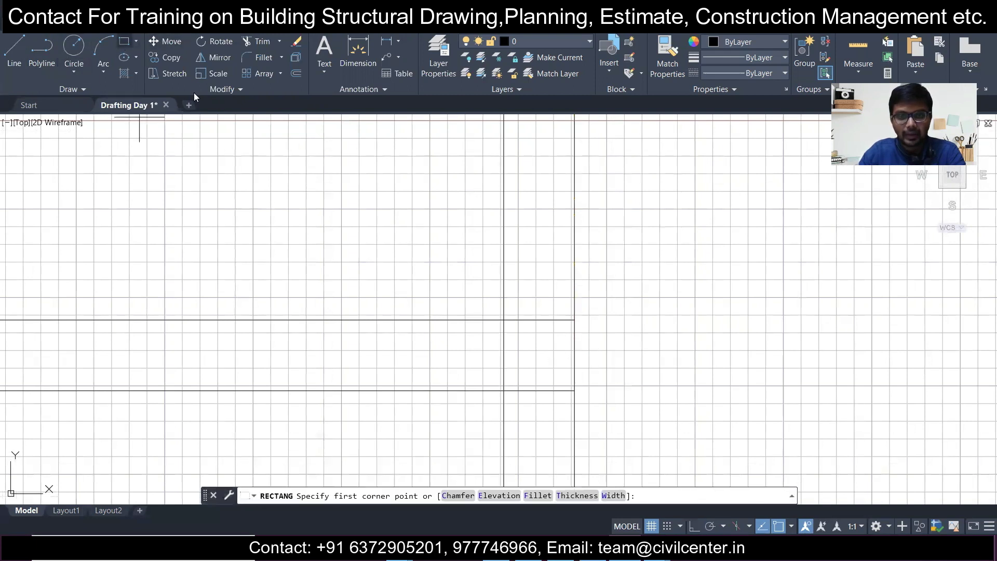
click(503, 320)
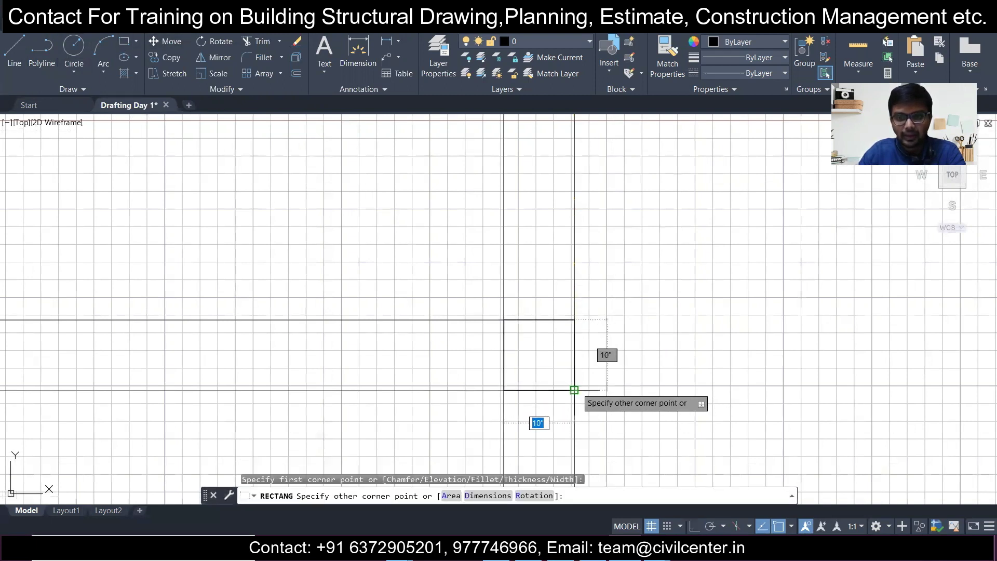
click(574, 391)
Step: Copy the upper partition's centre line down to the midpoint of the new rectangle's outer side on the right wall
scroll(481, 194, down, 6)
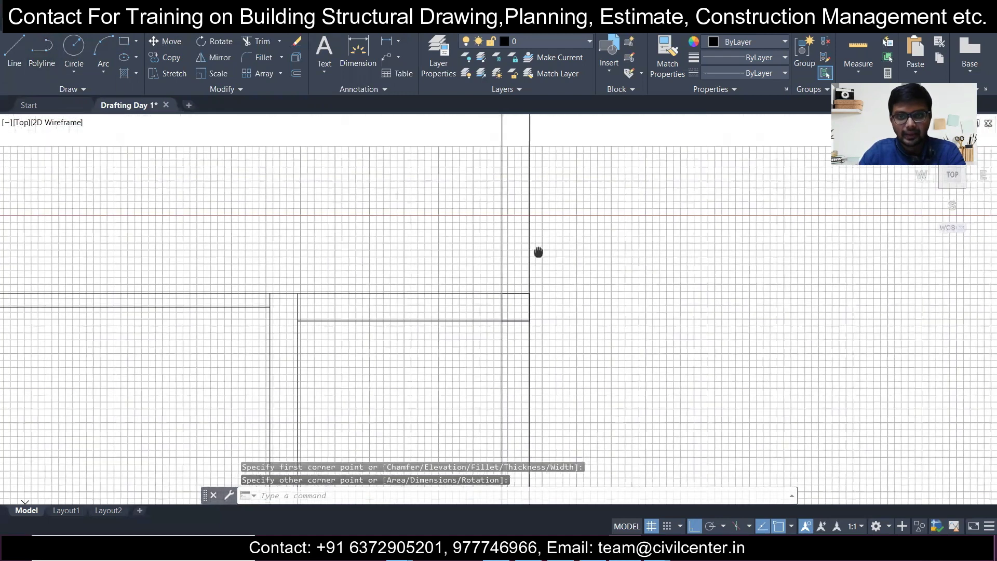
click(575, 222)
click(558, 190)
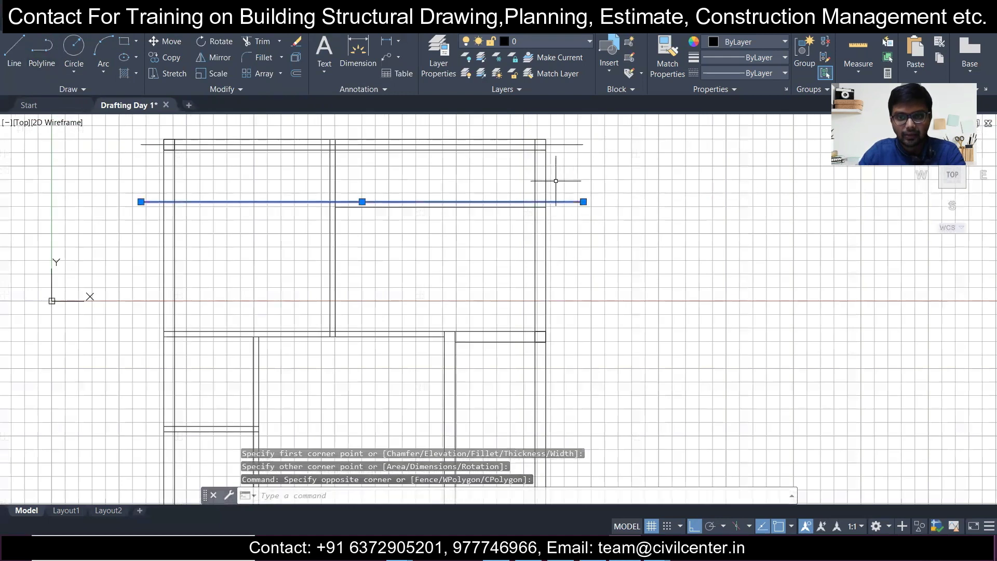
click(164, 57)
scroll(599, 234, up, 4)
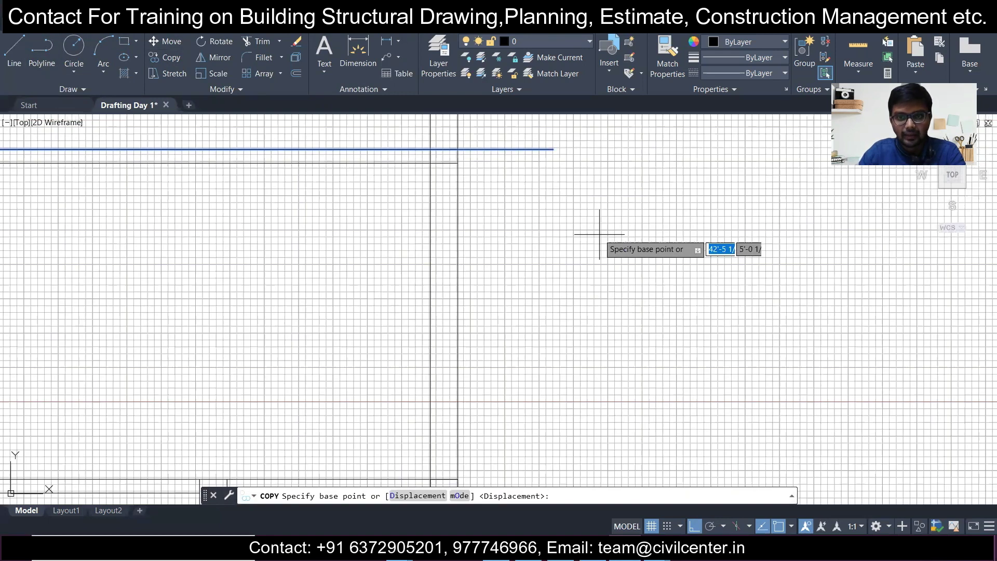
click(457, 149)
middle_drag(462, 413, 477, 218)
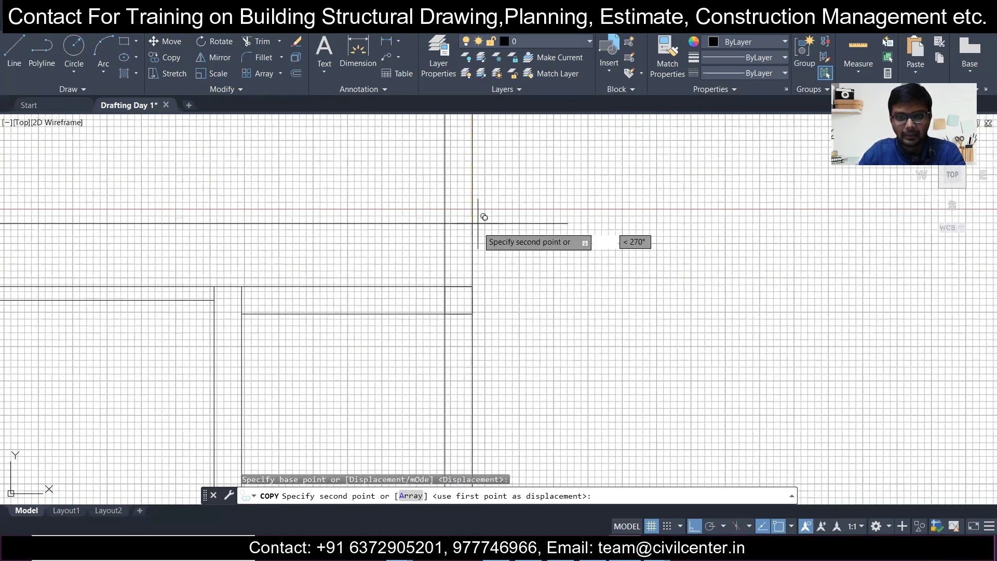
click(472, 299)
key(Escape)
Step: Turn off the grid and copy the middle wall's centre line straight down to the upper face of the short partition in the left room
scroll(465, 281, down, 6)
scroll(259, 277, up, 2)
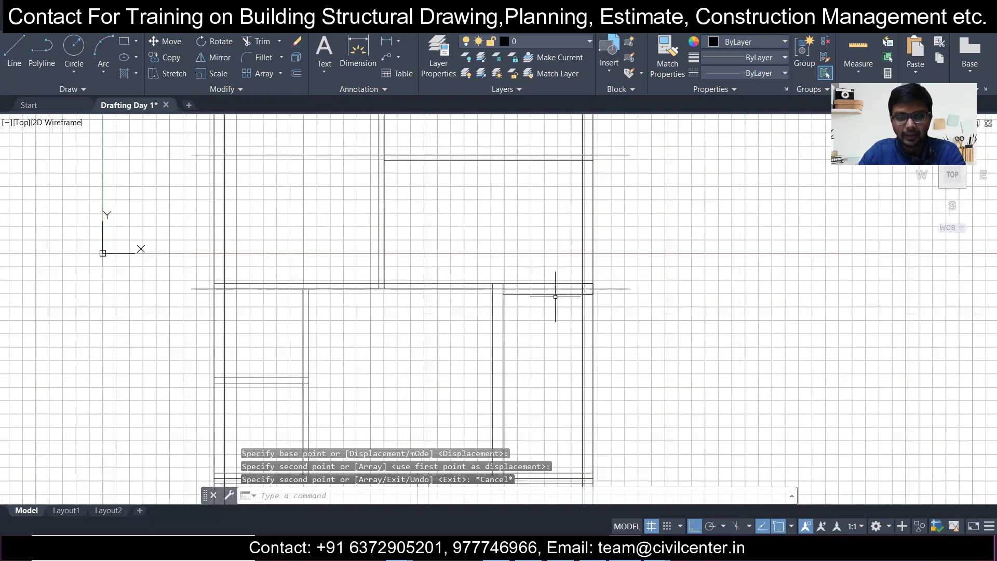
scroll(344, 272, down, 2)
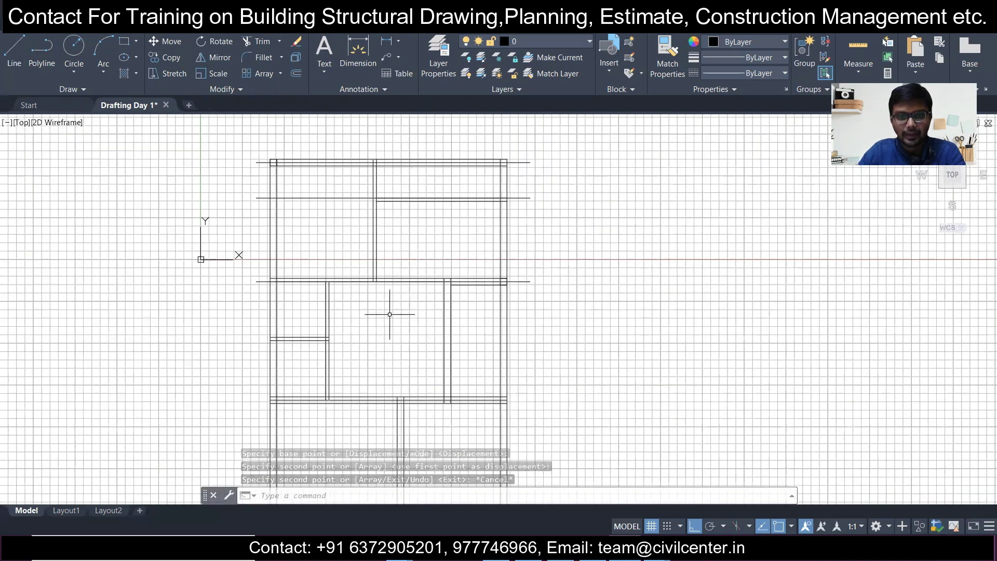
scroll(274, 312, up, 2)
middle_drag(274, 311, 313, 305)
scroll(313, 305, up, 2)
click(283, 205)
click(267, 147)
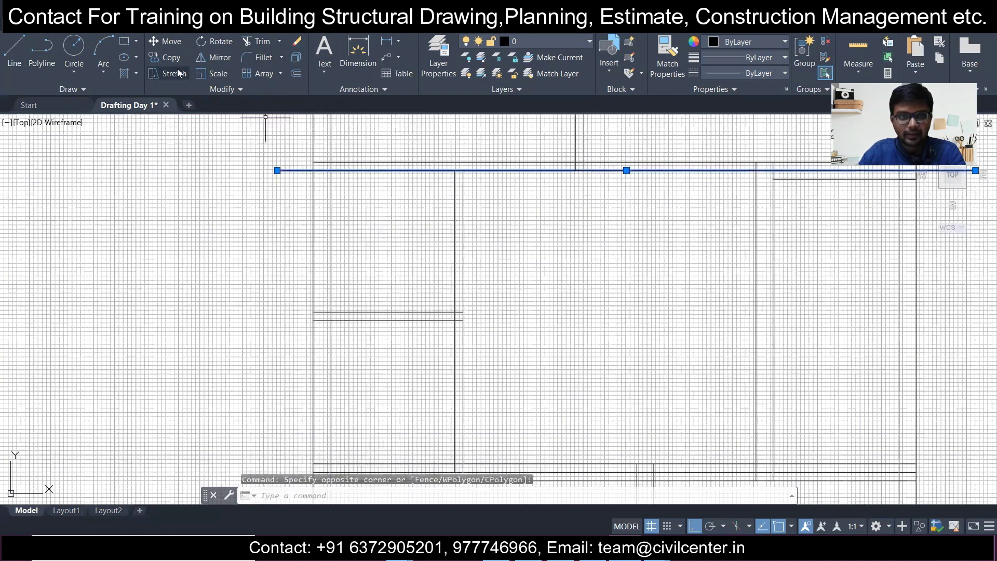
click(166, 58)
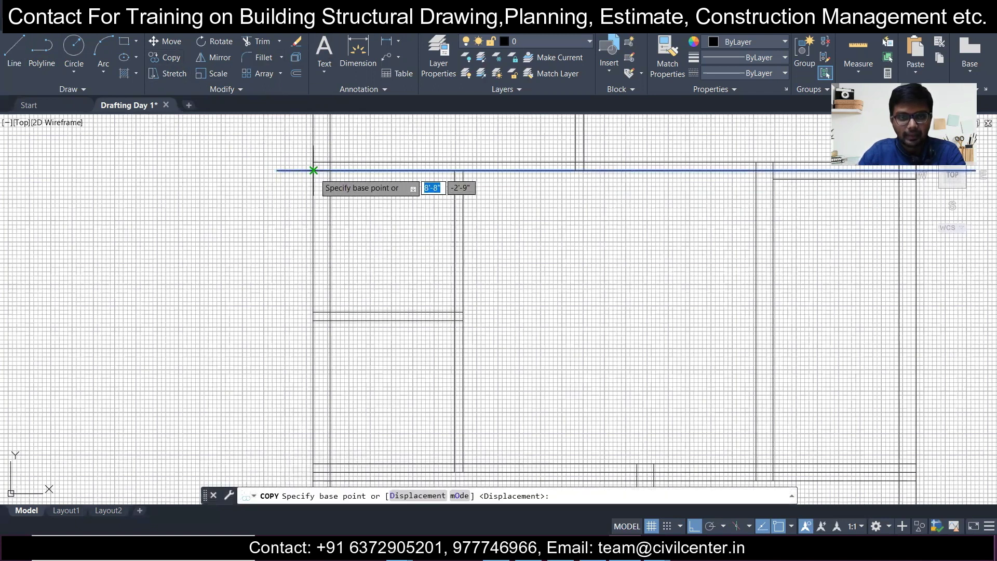
key(F7)
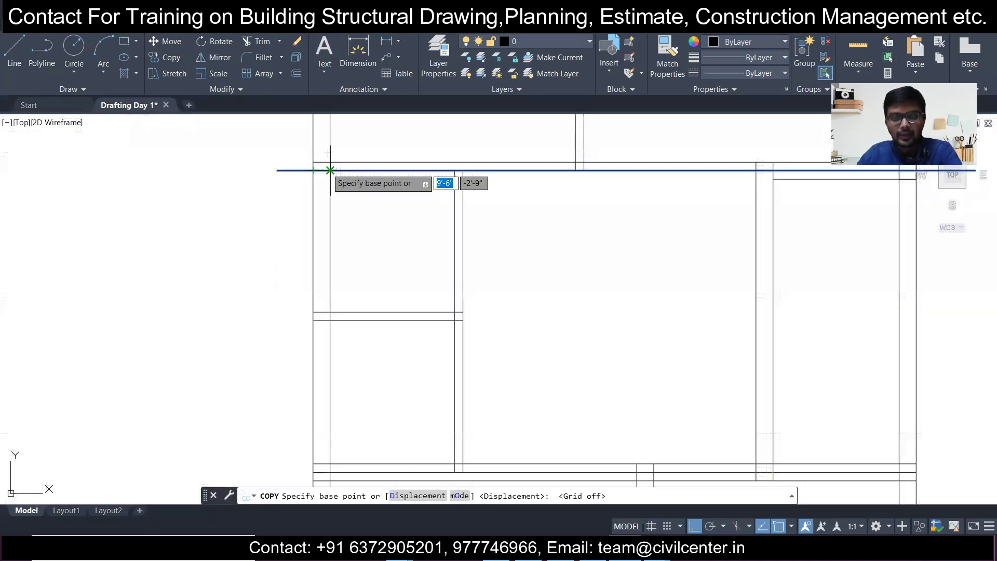
click(329, 171)
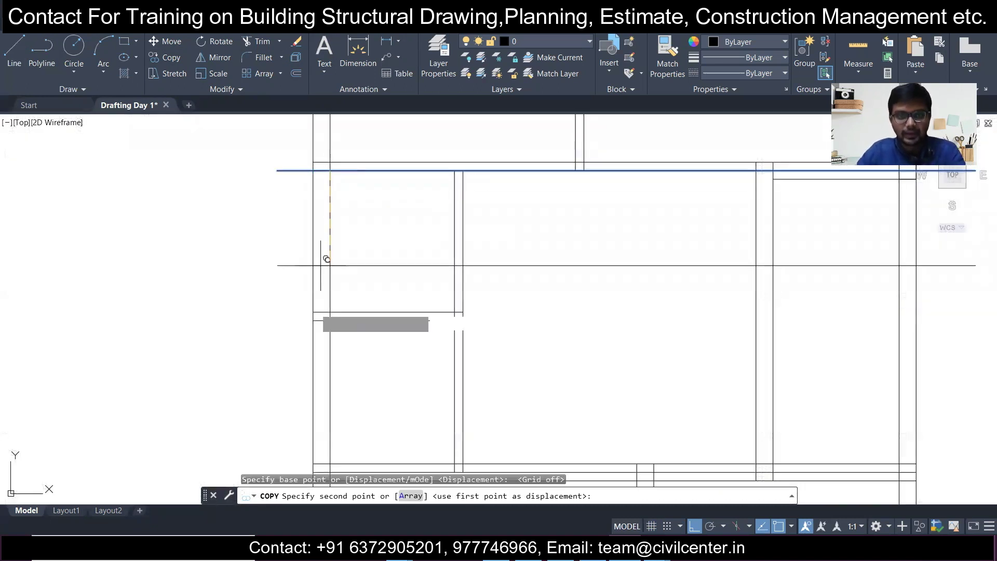
click(330, 312)
Step: Place another copy of the centre line along the middle of the lower horizontal wall and end the copying
middle_drag(345, 358, 363, 255)
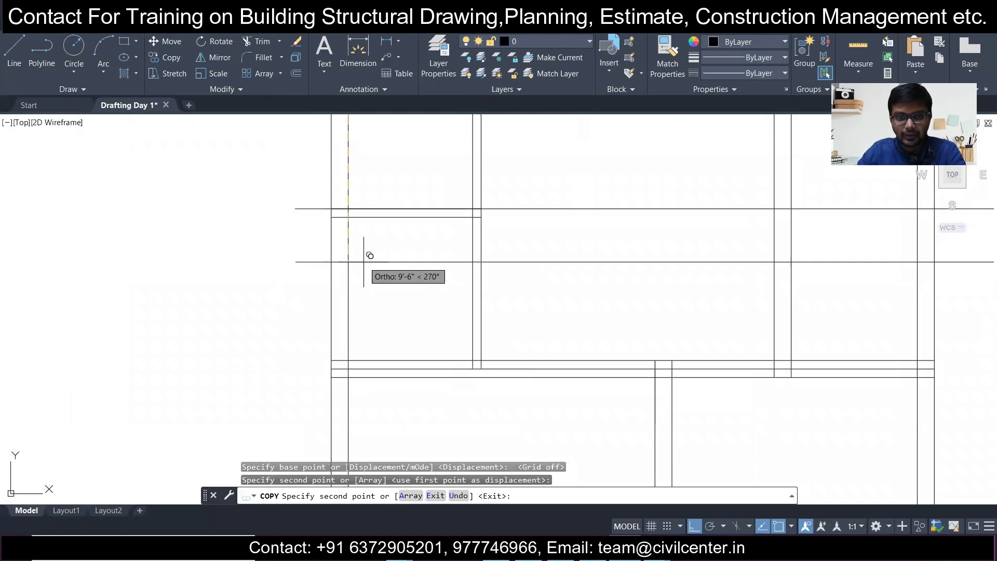
click(348, 370)
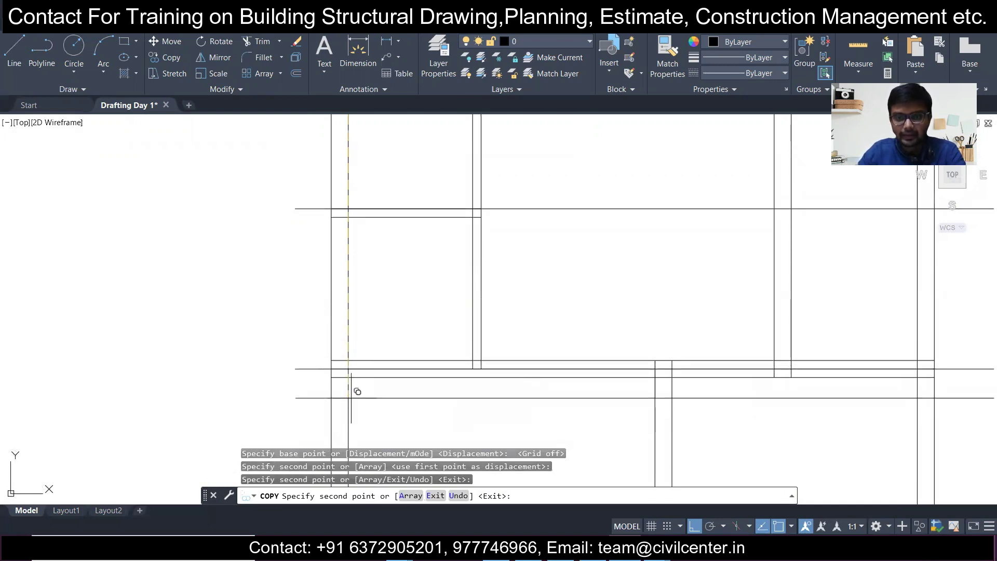
middle_drag(348, 452, 353, 287)
middle_drag(356, 189, 363, 338)
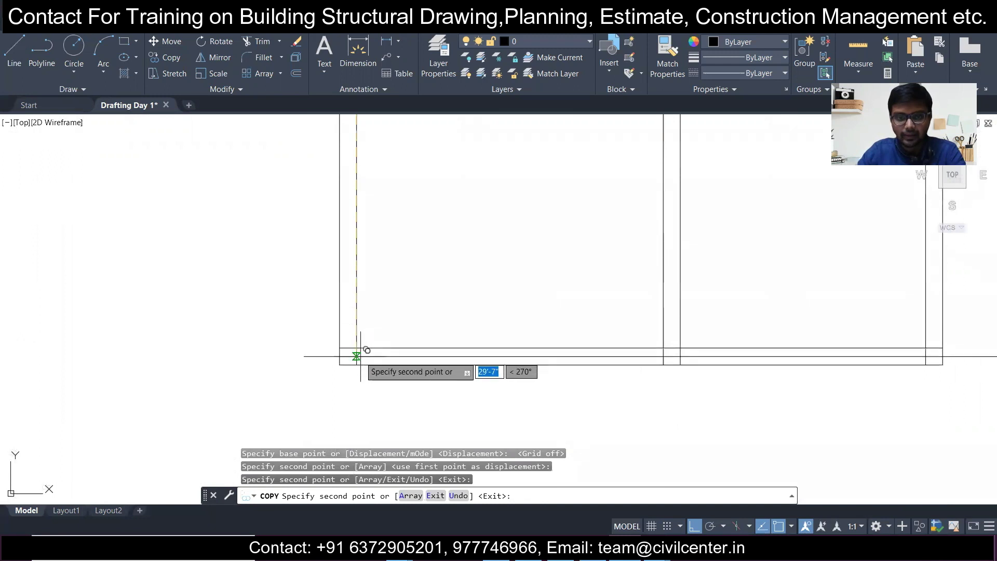
key(Escape)
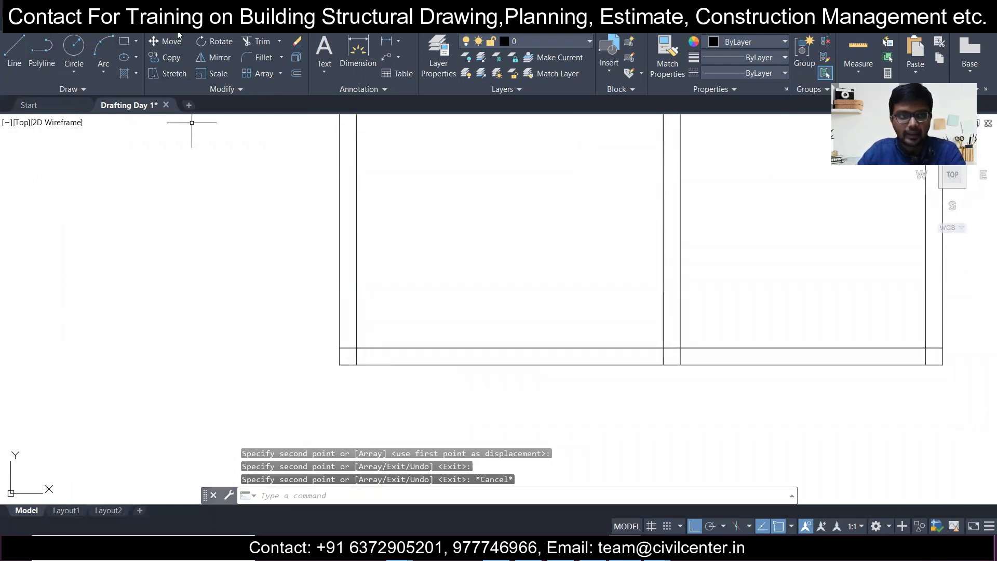
Step: Draw a 10" by 10" rectangle over the bottom-left corner junction of the outer walls
click(124, 41)
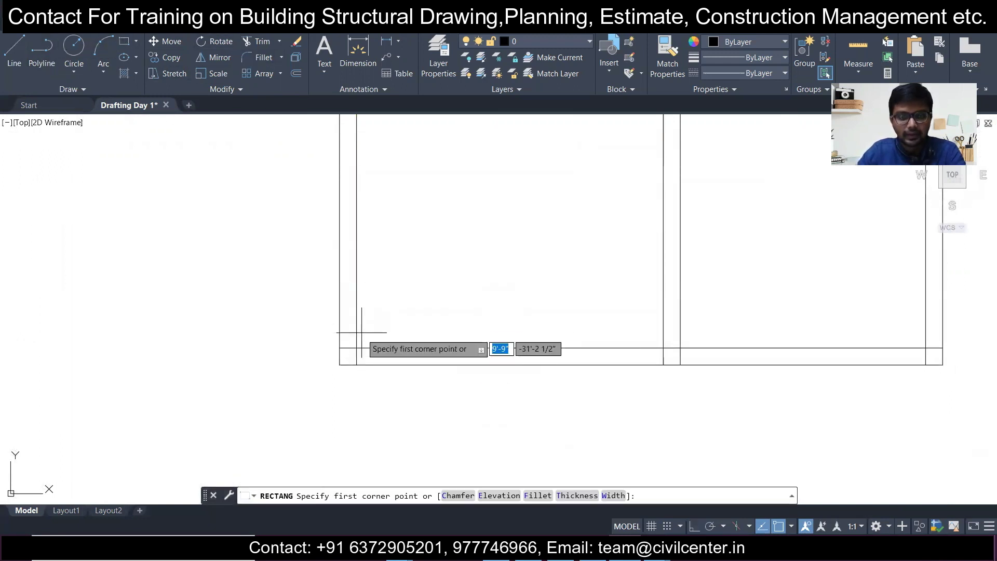
click(339, 348)
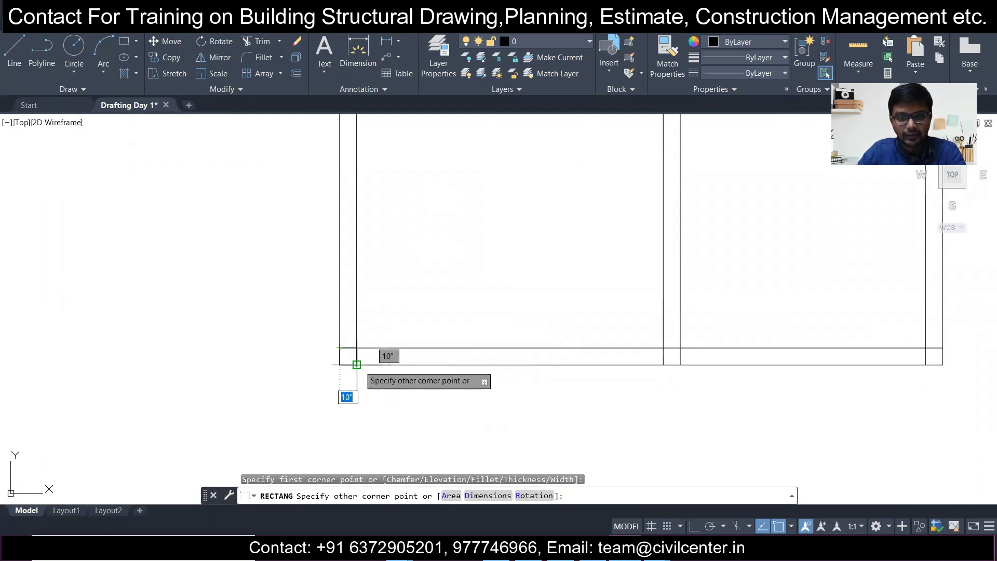
click(356, 364)
Step: Copy the lower horizontal wall's centre line straight down to the midpoint of the corner rectangle's outer side on the bottom wall
scroll(212, 122, down, 2)
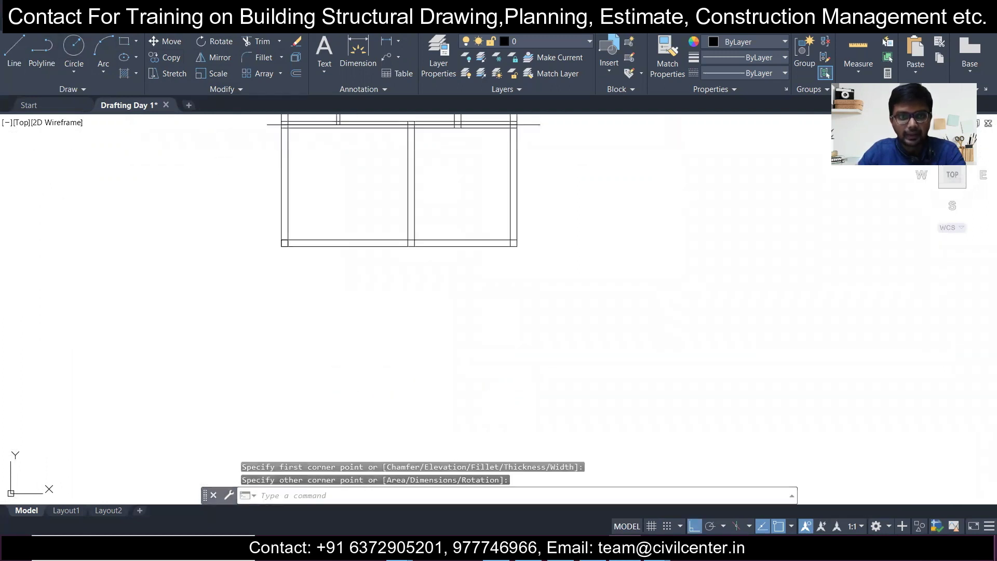
scroll(274, 189, up, 1)
click(296, 185)
click(259, 155)
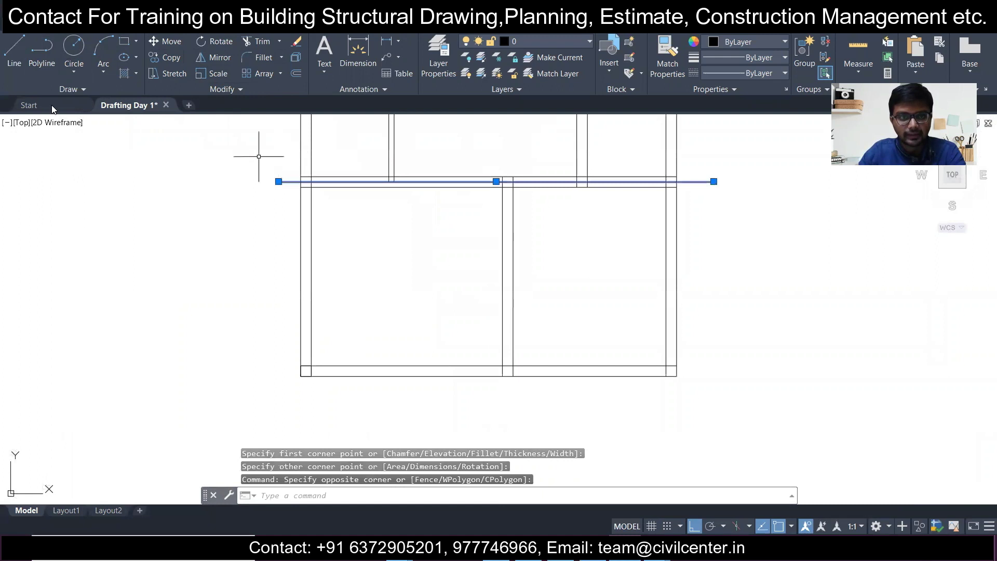
click(165, 57)
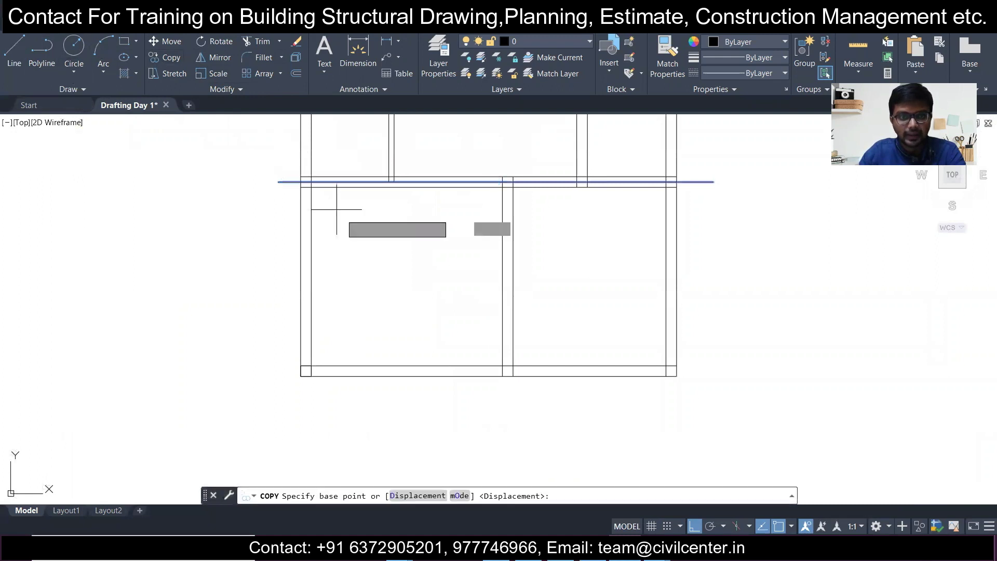
click(301, 183)
scroll(306, 370, up, 3)
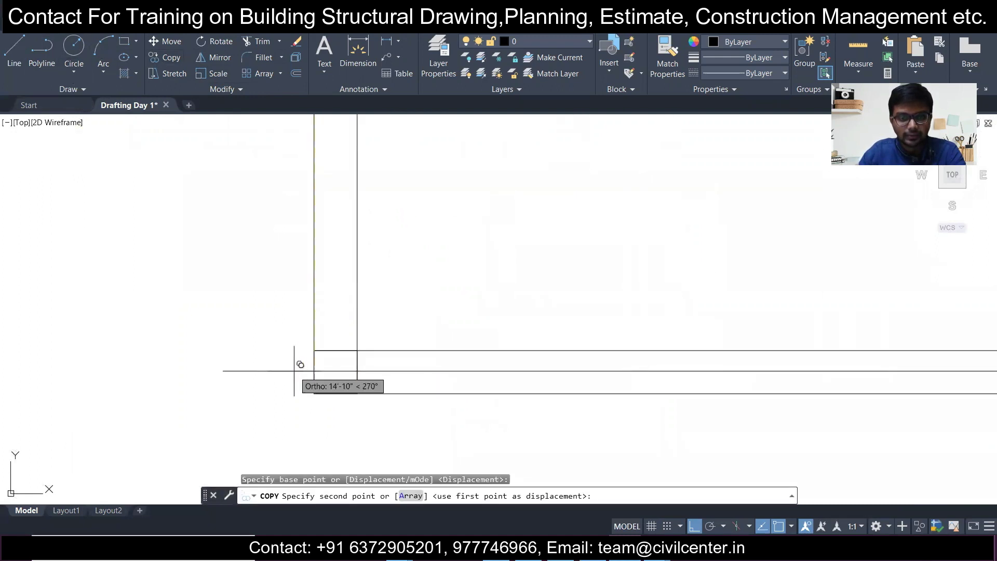
click(312, 370)
key(Escape)
Step: Draw a vertical centre line through the left outer wall, from above the top wall to below the bottom wall
scroll(278, 285, down, 5)
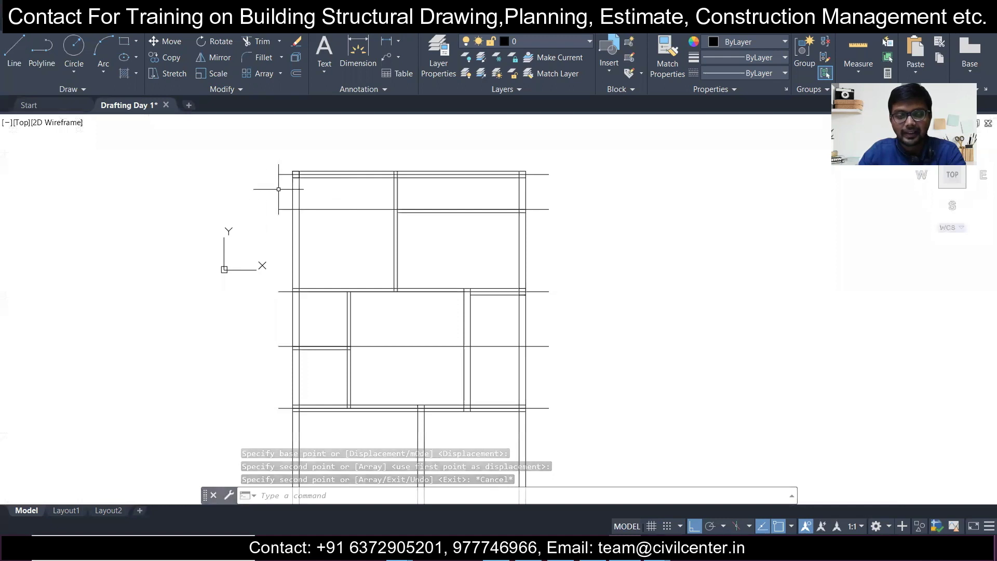
scroll(279, 189, up, 1)
scroll(278, 189, down, 1)
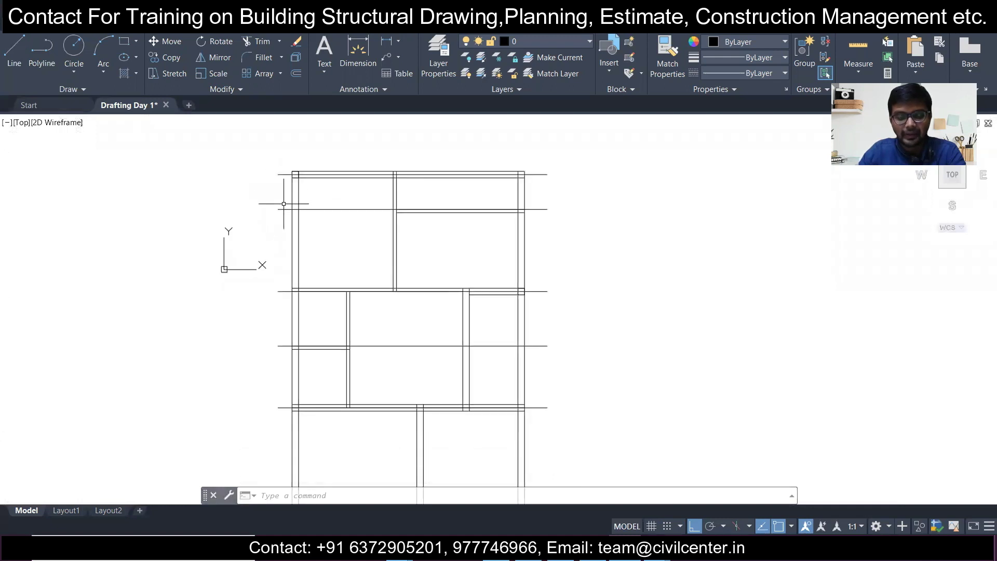
middle_drag(326, 224, 364, 272)
scroll(341, 237, up, 2)
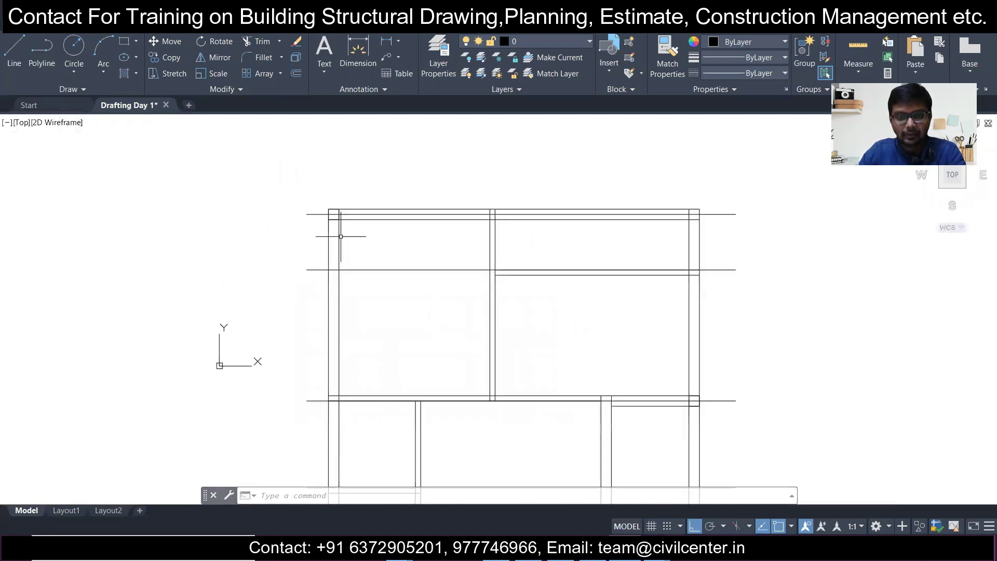
click(14, 64)
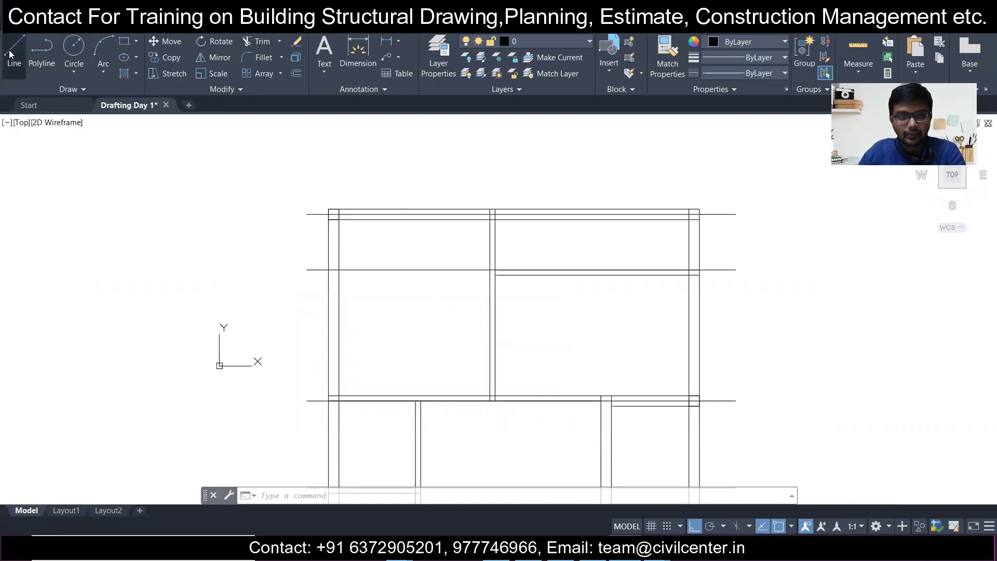
scroll(322, 211, up, 6)
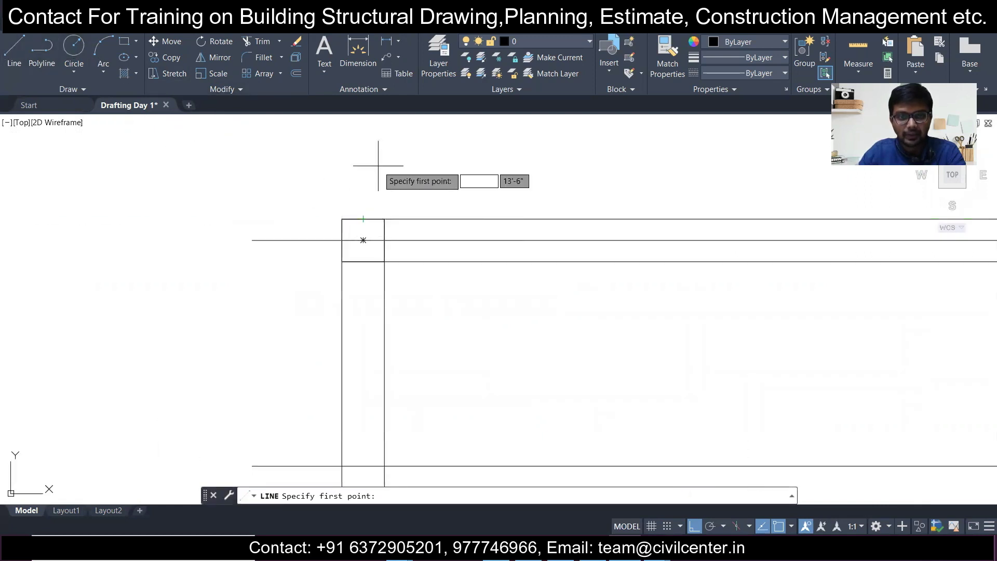
click(363, 145)
scroll(368, 332, down, 5)
scroll(388, 432, up, 5)
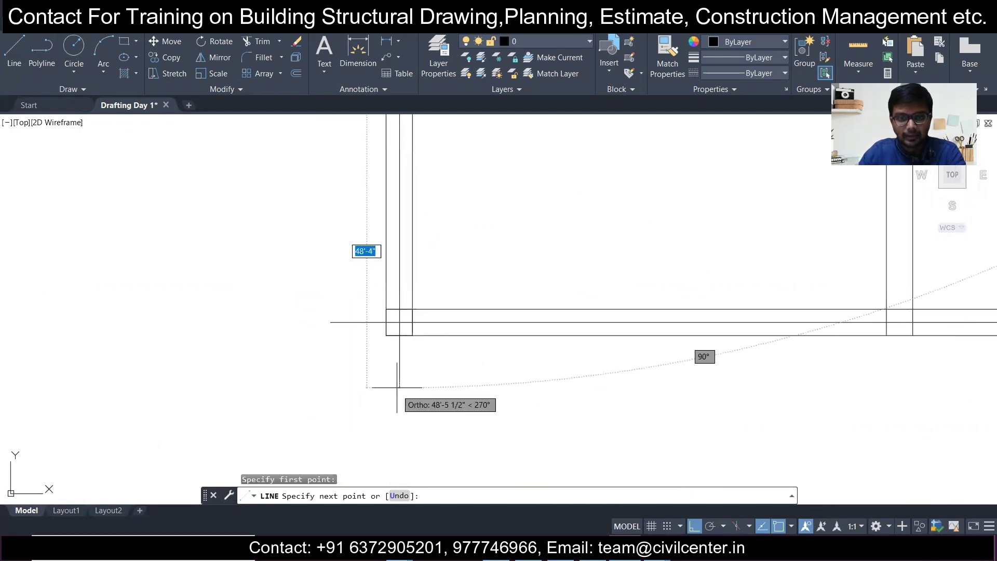
key(Escape)
Step: Copy the left outer wall's centre line horizontally to the left face of the vertical partition in the middle-left room
click(458, 404)
click(311, 356)
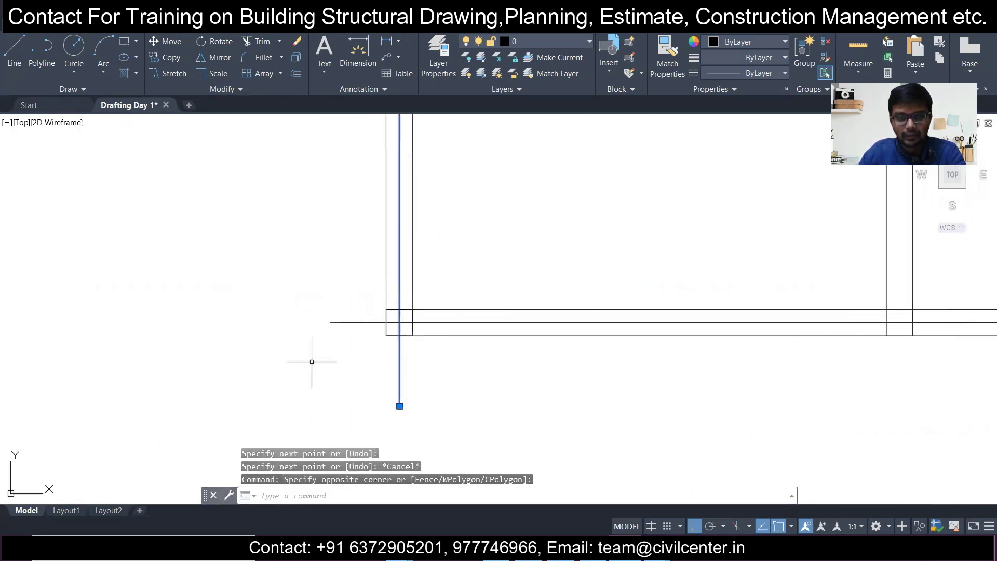
scroll(312, 361, down, 4)
mouse_move(288, 116)
middle_down()
mouse_move(270, 290)
mouse_move(314, 288)
middle_up()
click(164, 57)
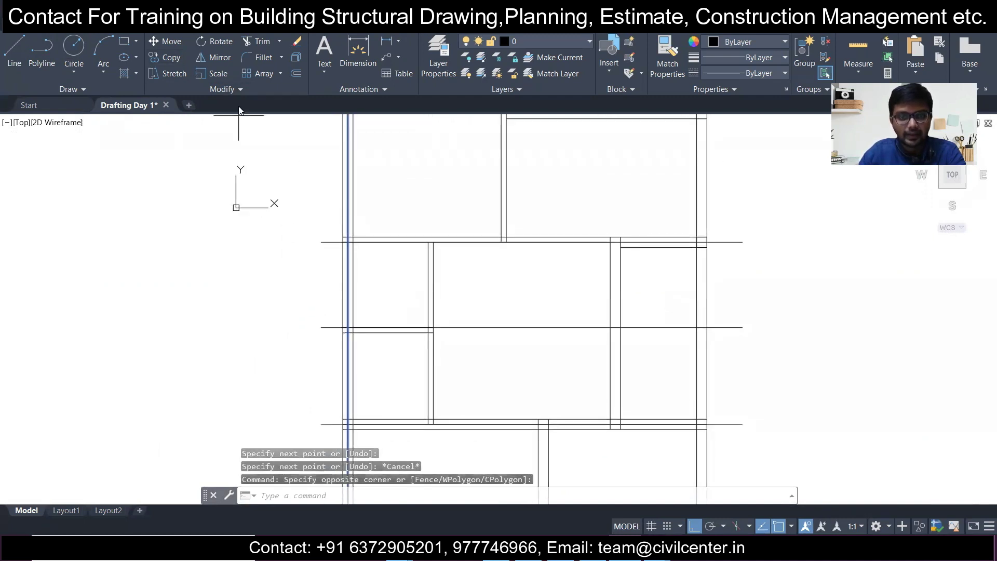
scroll(421, 275, up, 4)
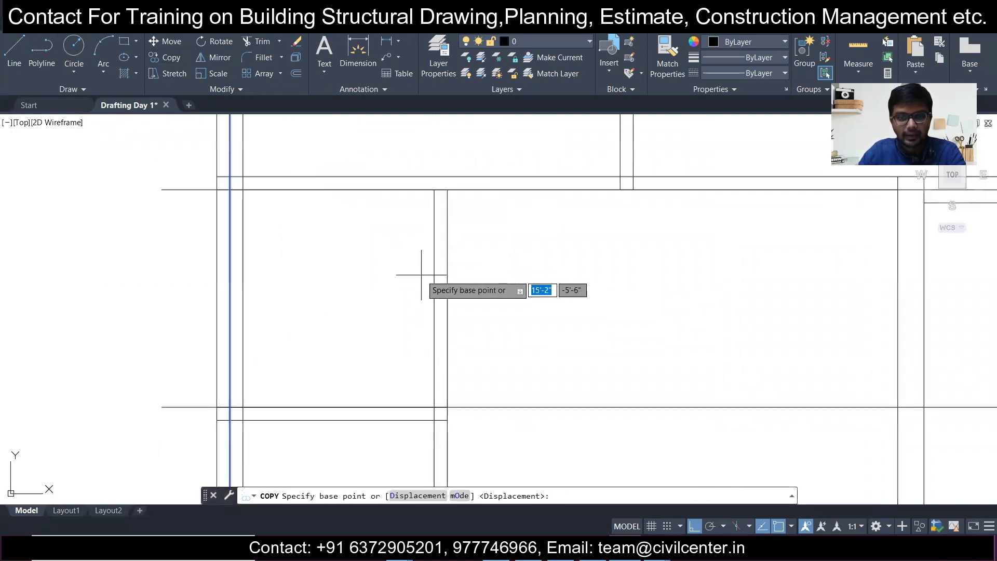
click(230, 189)
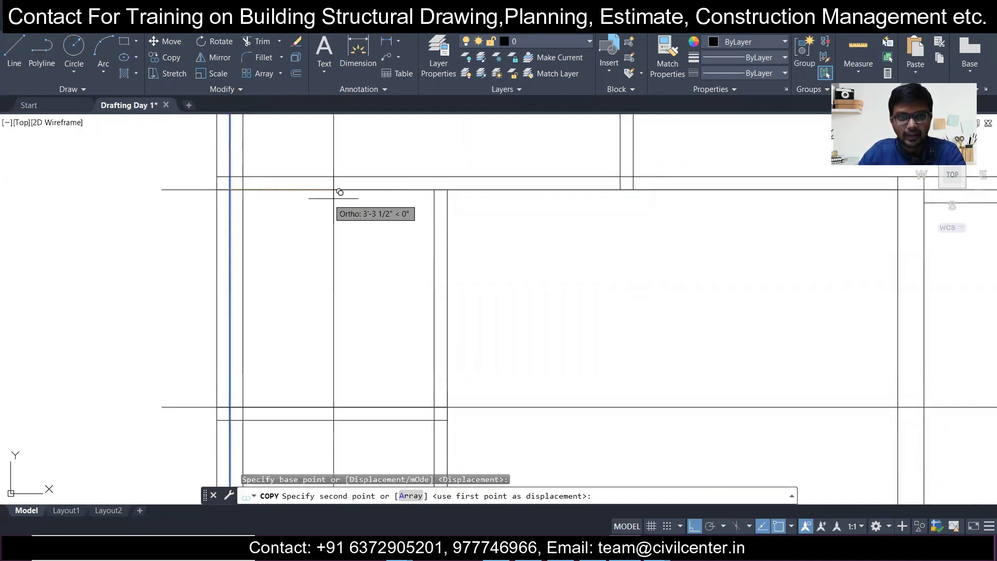
click(435, 190)
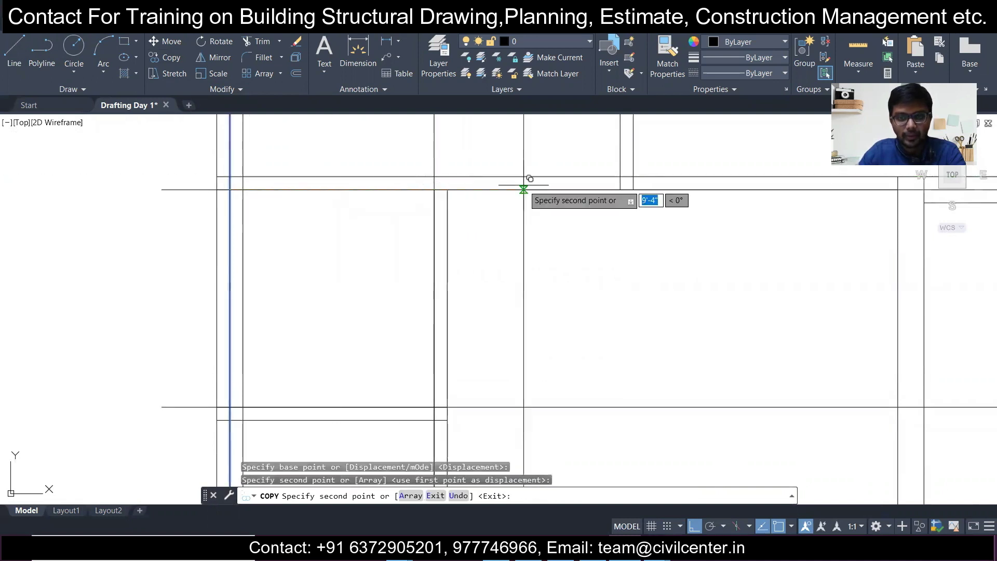
Step: Place another copy of the vertical centre line on the left face of the upper middle partition and end the copying
scroll(519, 188, down, 5)
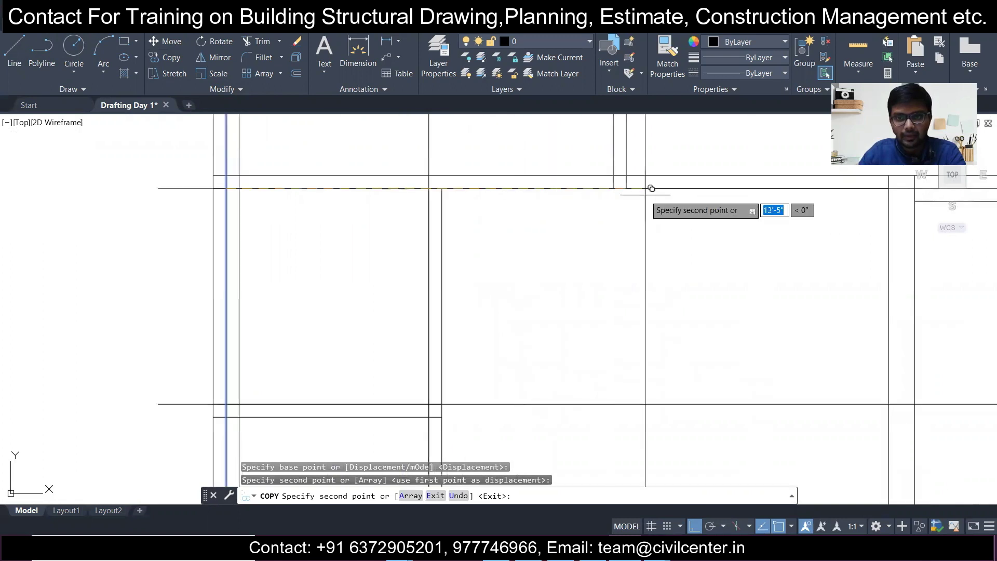
click(613, 188)
scroll(574, 207, down, 2)
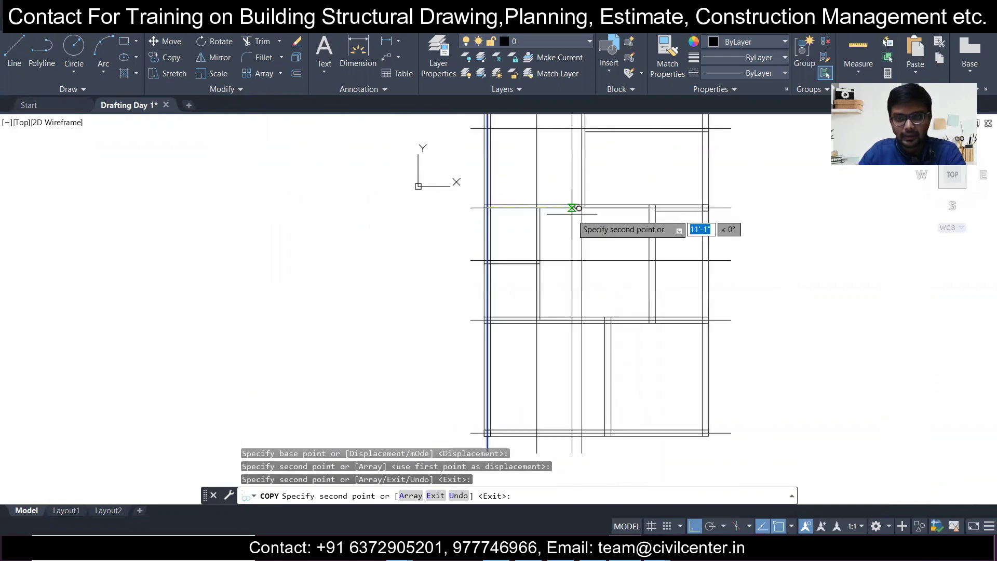
key(Escape)
Step: Draw a rectangle over the junction of the lower horizontal wall and the vertical wall dividing the two bottom rooms
scroll(604, 302, up, 2)
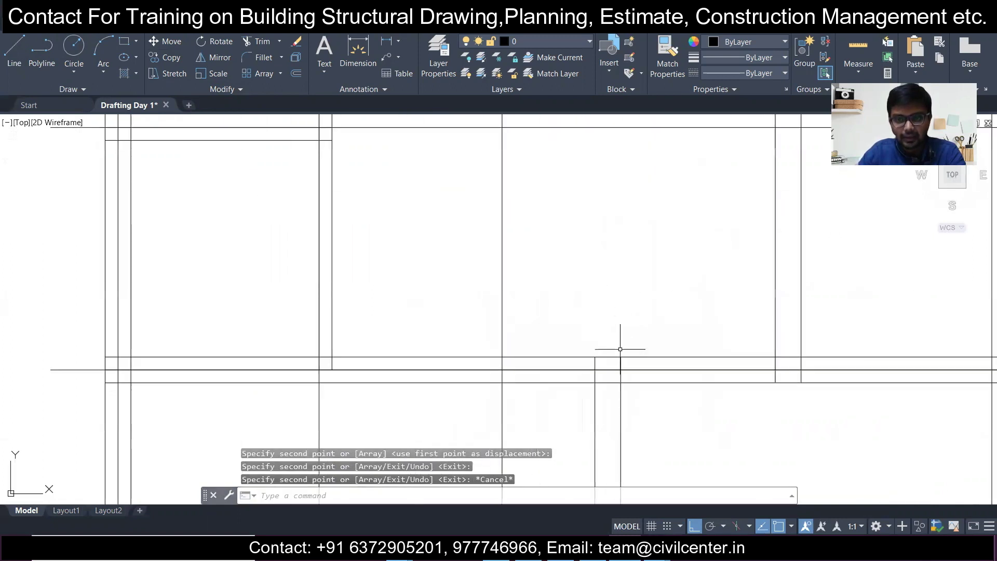
scroll(618, 349, down, 4)
scroll(474, 364, up, 3)
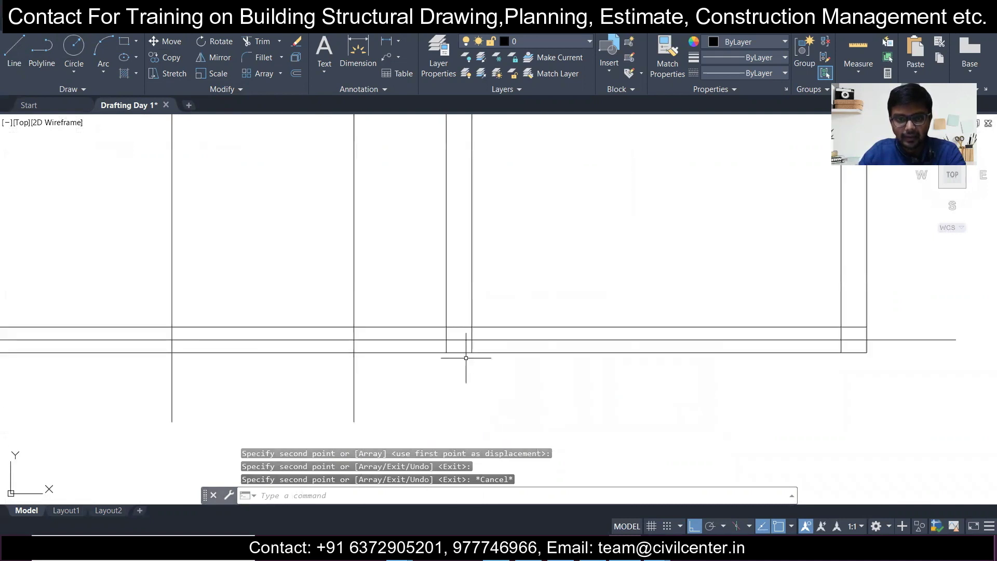
mouse_move(329, 231)
middle_down()
mouse_move(392, 372)
mouse_move(398, 438)
middle_up()
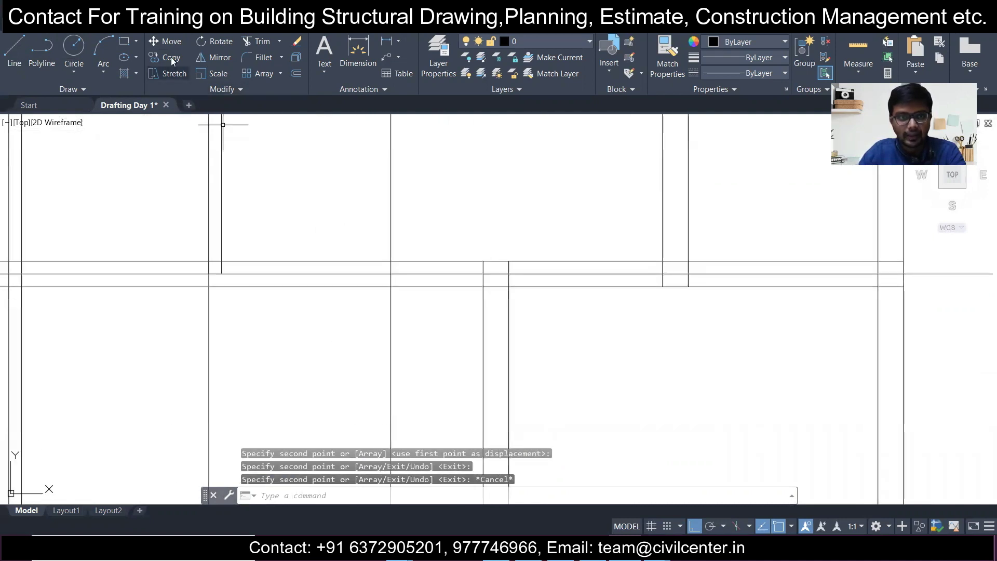
click(123, 42)
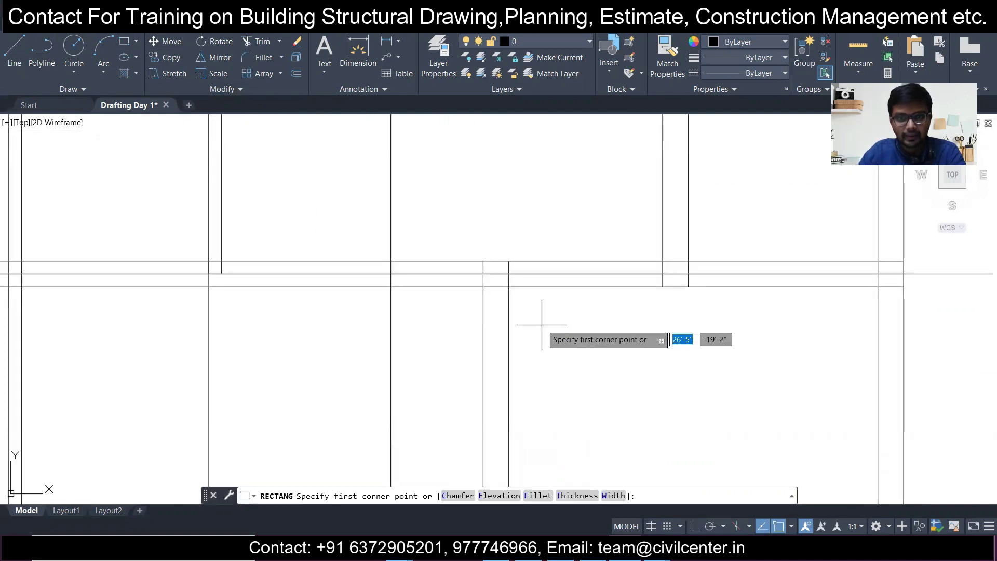
click(482, 261)
click(507, 285)
Step: Copy the upper middle partition's vertical centre line to the midpoint of the wall dividing the two bottom rooms
scroll(511, 294, up, 3)
scroll(511, 293, down, 3)
click(451, 279)
click(356, 222)
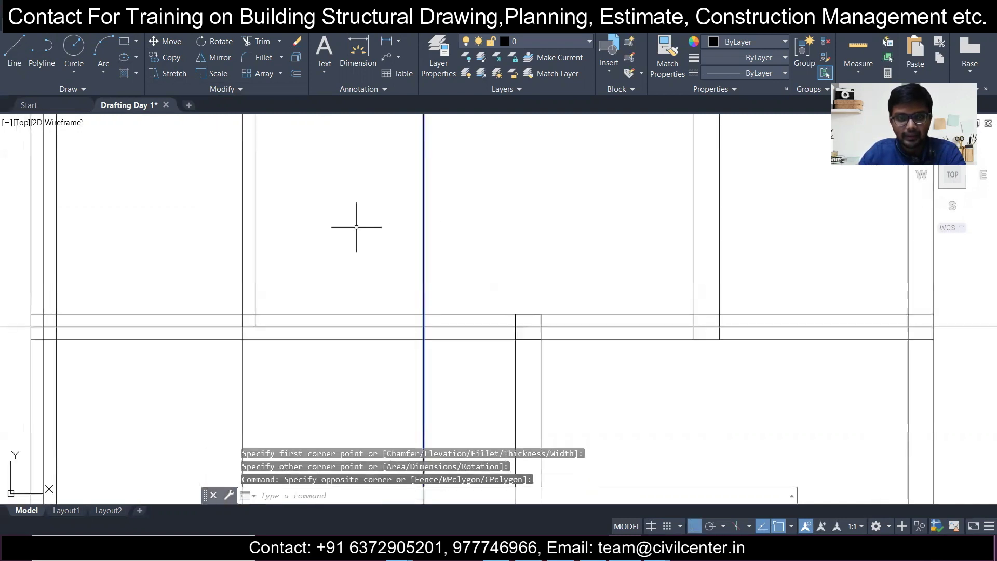
click(167, 58)
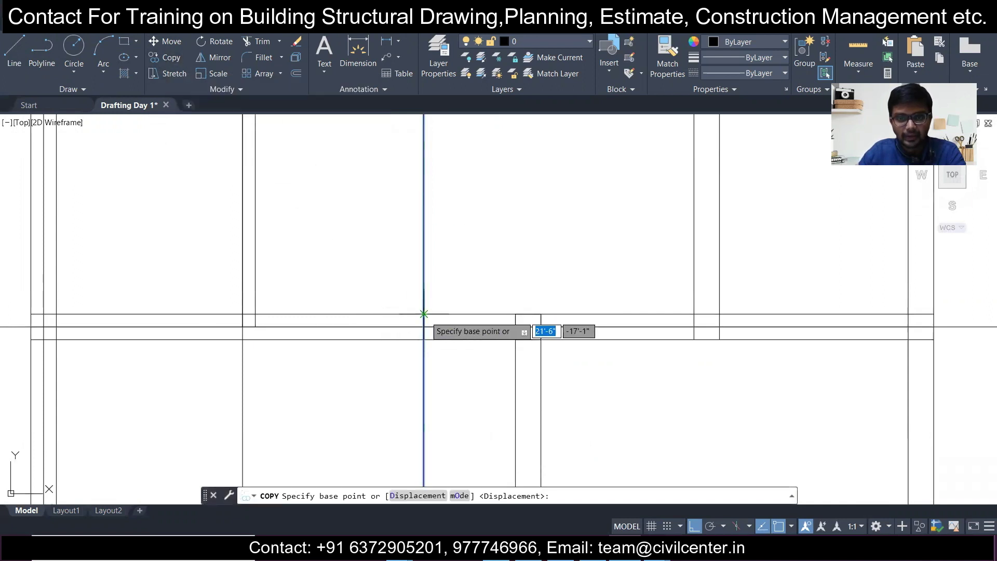
click(423, 314)
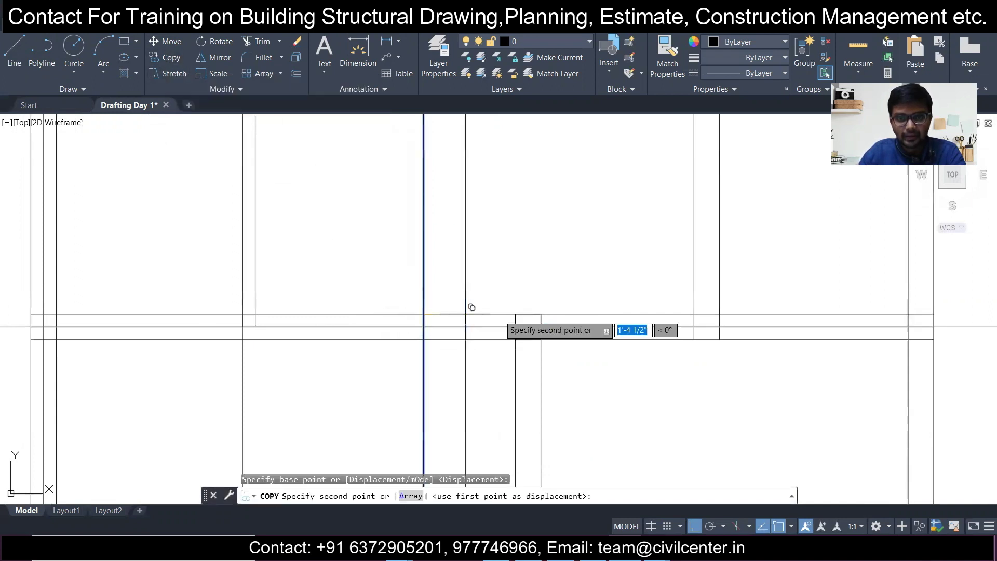
click(527, 314)
scroll(511, 278, down, 3)
scroll(587, 289, up, 5)
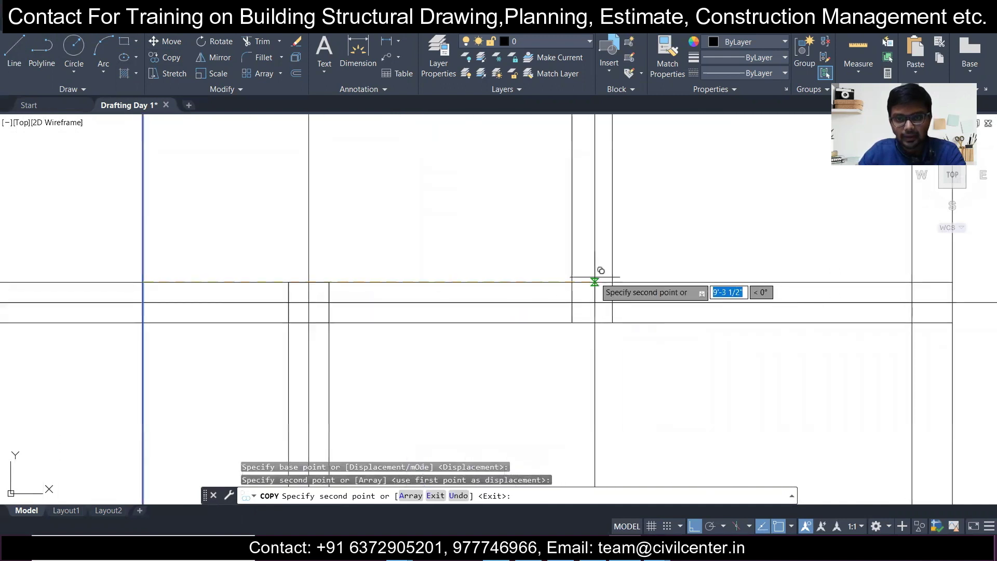
key(Escape)
Step: Move the junction rectangle along the lower horizontal wall to its junction with the vertical wall of the middle-right room
drag(267, 280, 438, 374)
click(165, 42)
click(328, 323)
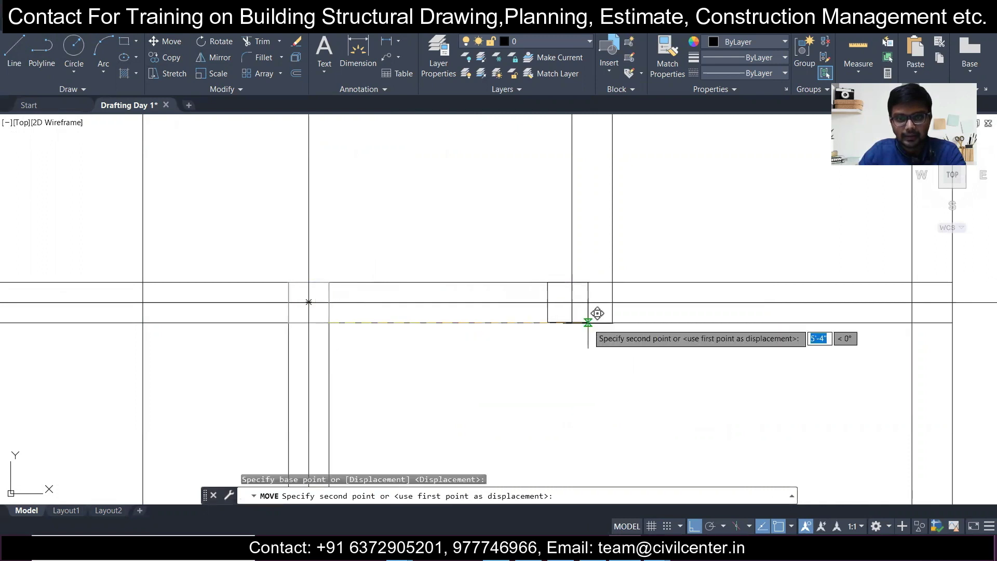
click(613, 322)
scroll(519, 296, up, 2)
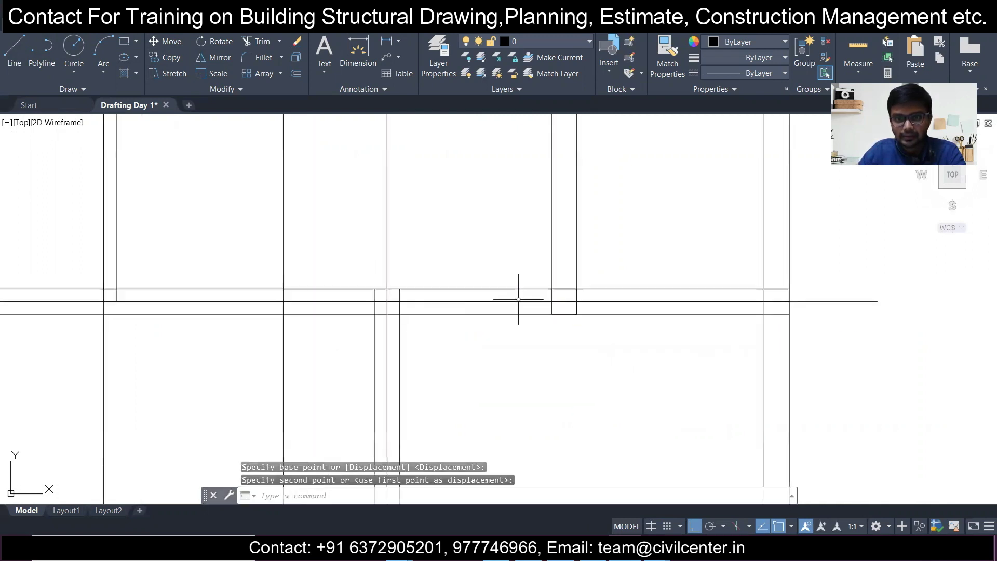
Step: Copy the junction rectangle to where the lower horizontal wall meets the right outer wall
drag(471, 214, 668, 392)
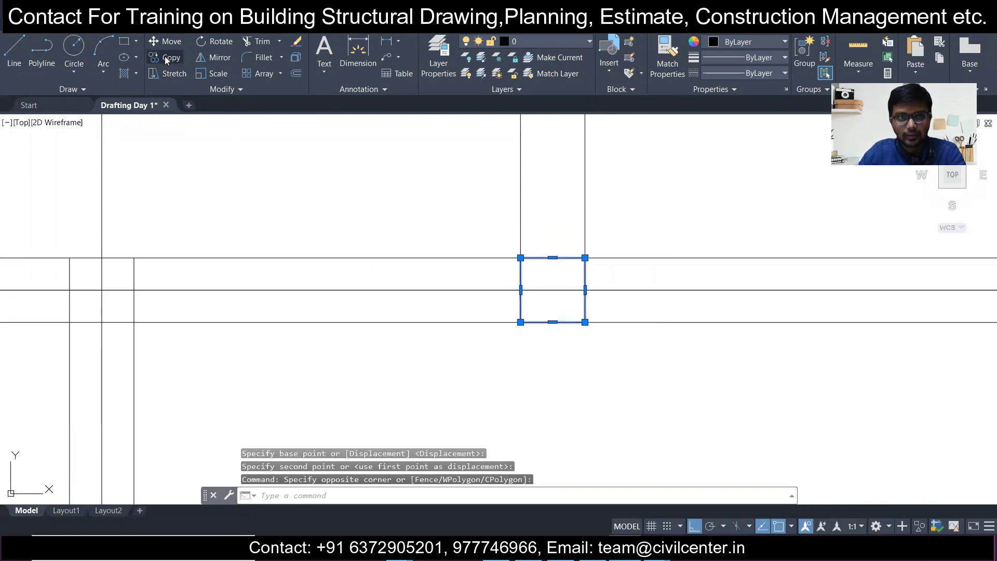
click(164, 56)
click(585, 322)
scroll(586, 322, down, 3)
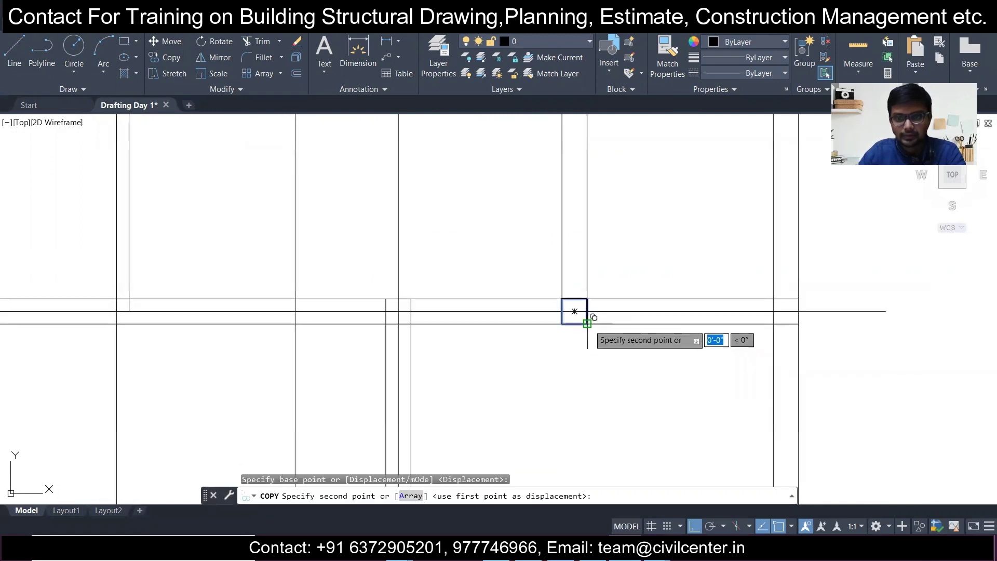
click(798, 323)
key(Escape)
Step: Copy the bottom dividing wall's vertical centre line to the middle of the middle-right room's wall and of the right outer wall
click(440, 273)
click(378, 251)
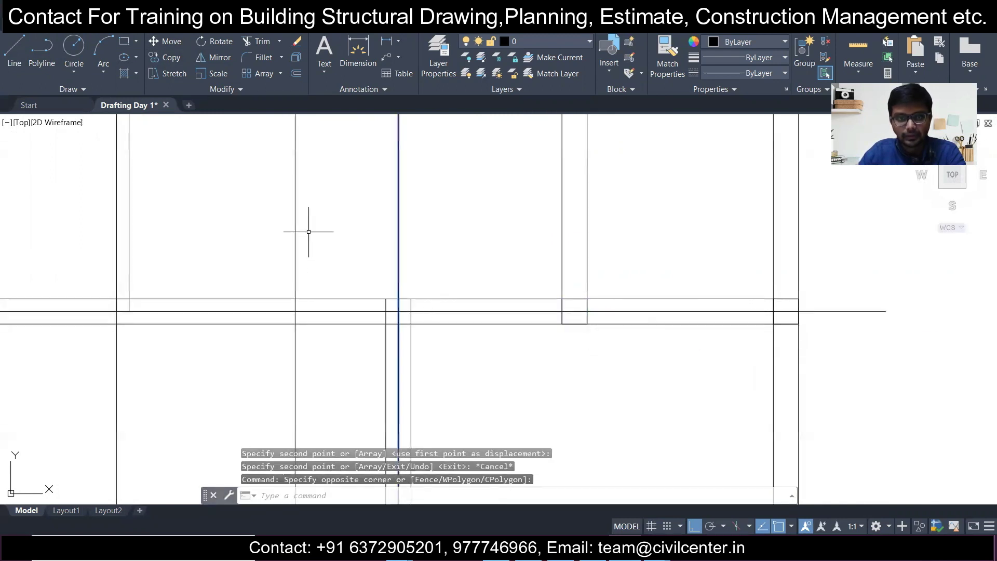
click(172, 55)
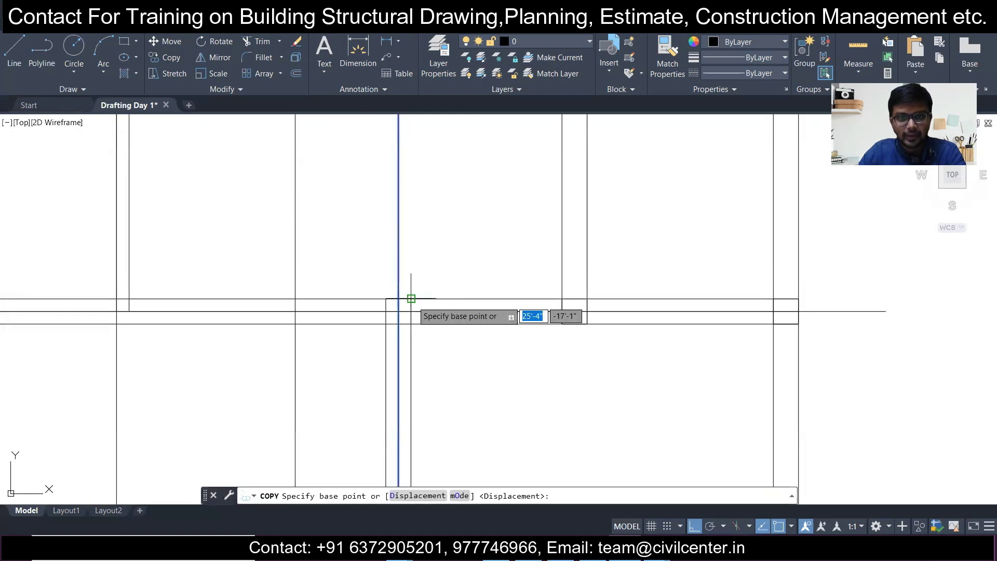
click(398, 323)
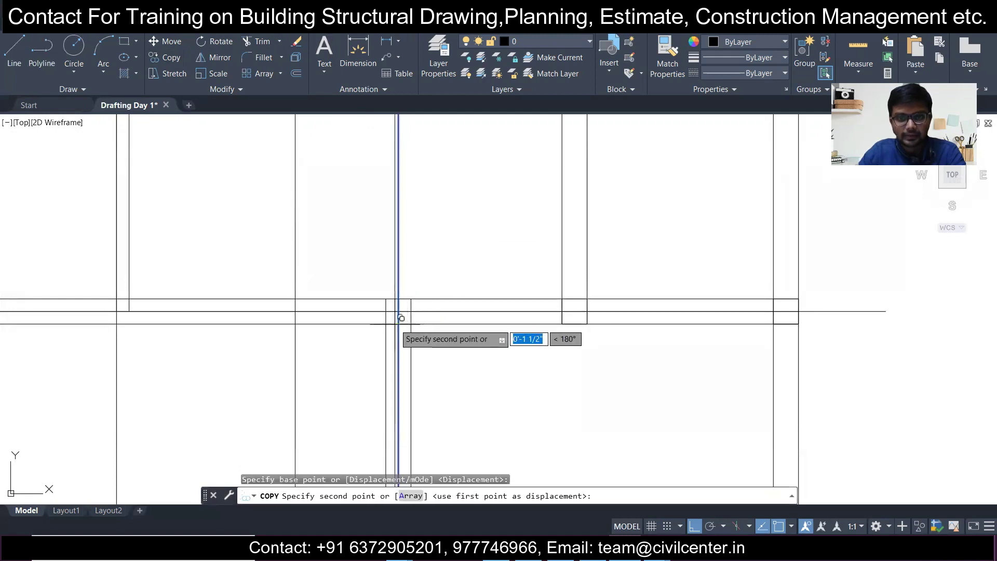
click(574, 311)
click(786, 314)
scroll(784, 313, down, 6)
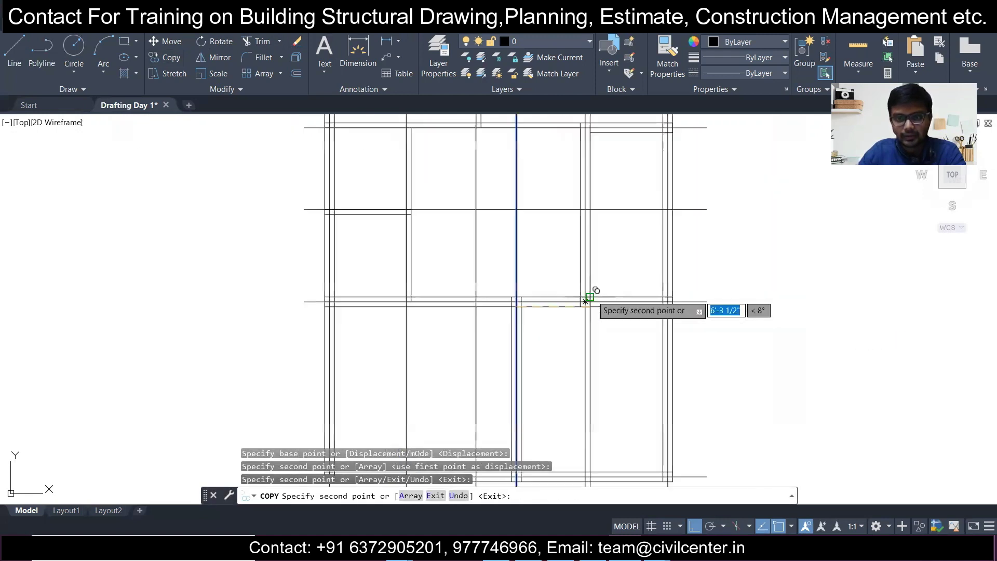
middle_drag(630, 234, 648, 289)
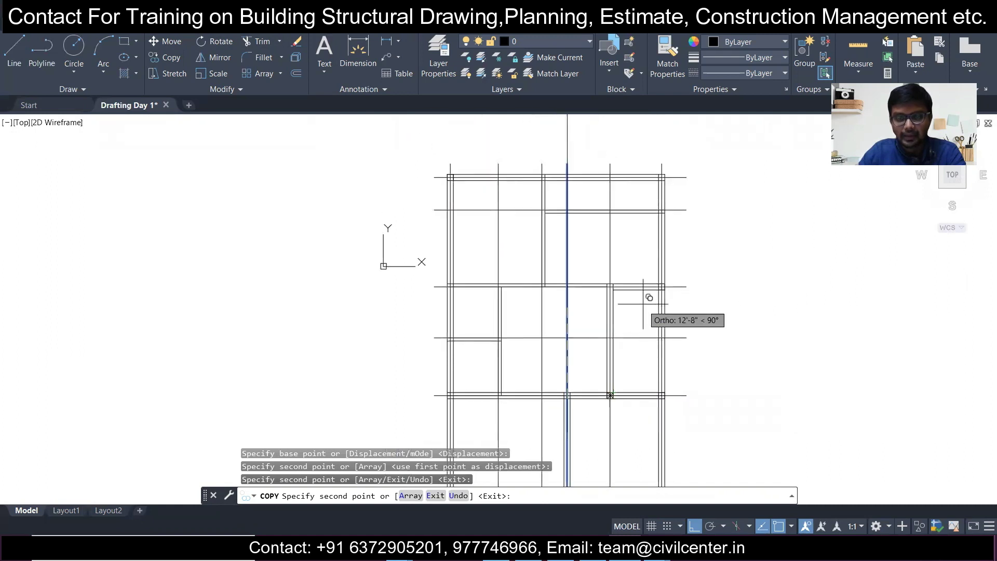
key(Escape)
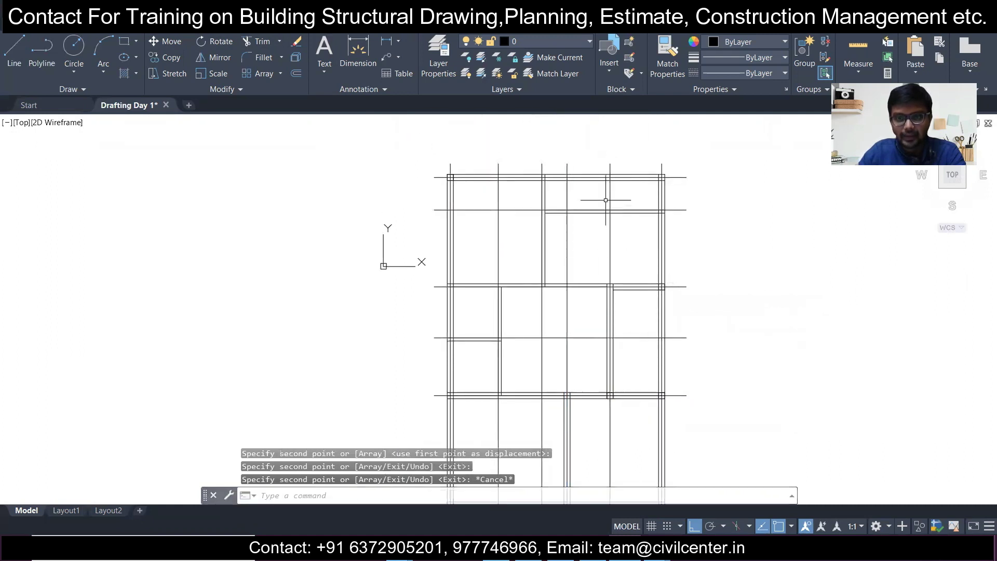
Step: Assign all the vertical and horizontal centre lines of the floor plan to layer CL
scroll(652, 233, up, 4)
click(714, 249)
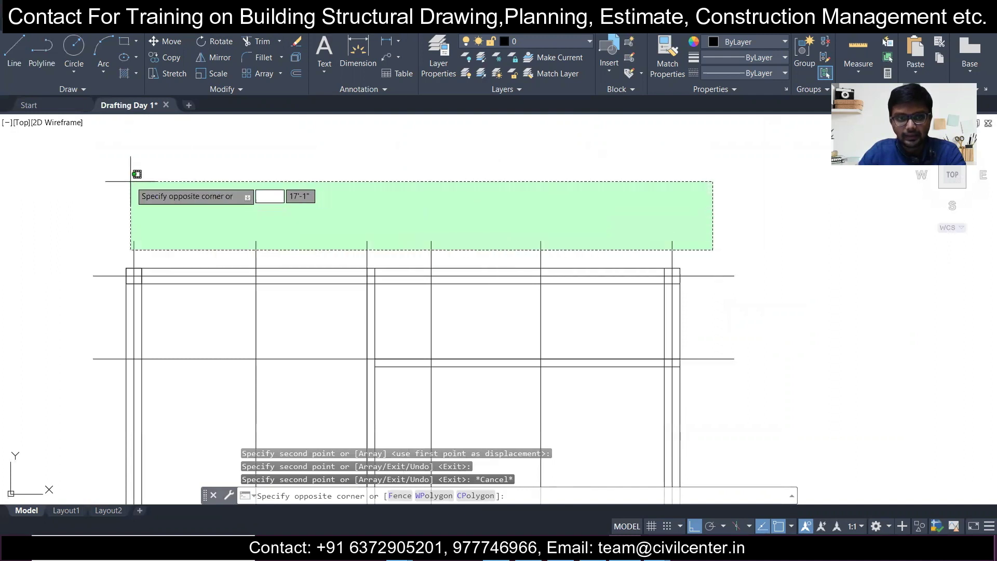
click(98, 170)
scroll(513, 257, down, 4)
scroll(634, 229, down, 2)
click(637, 218)
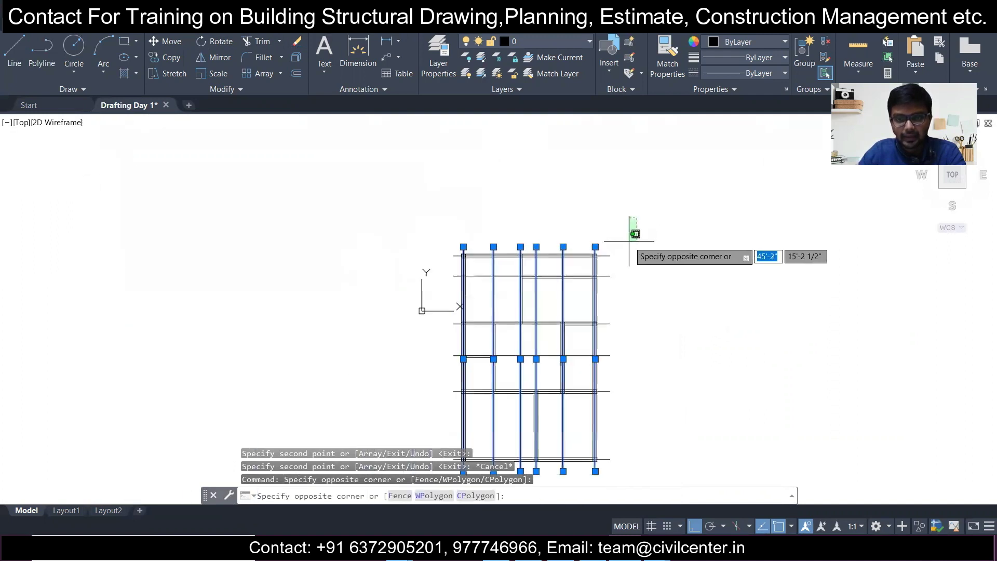
click(616, 474)
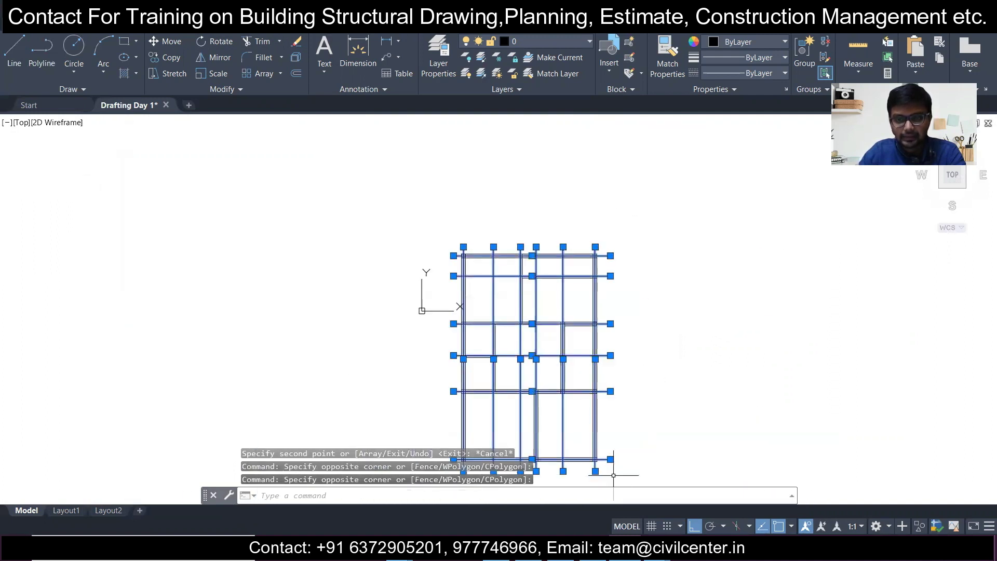
scroll(626, 418, up, 2)
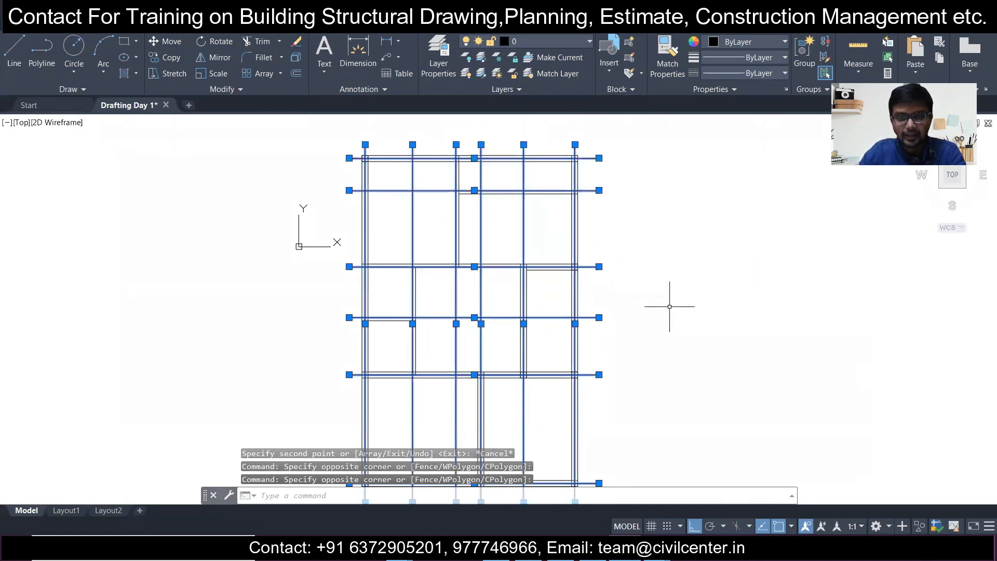
click(556, 46)
click(550, 69)
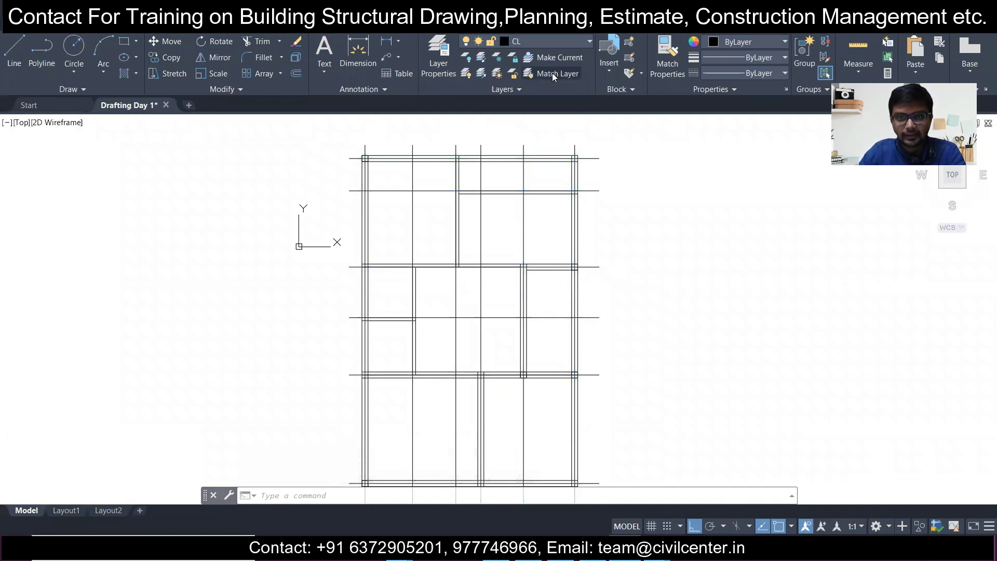
Step: Set the centre lines' colour to grey 99,100,102 with the lineweight at ByLayer
click(739, 43)
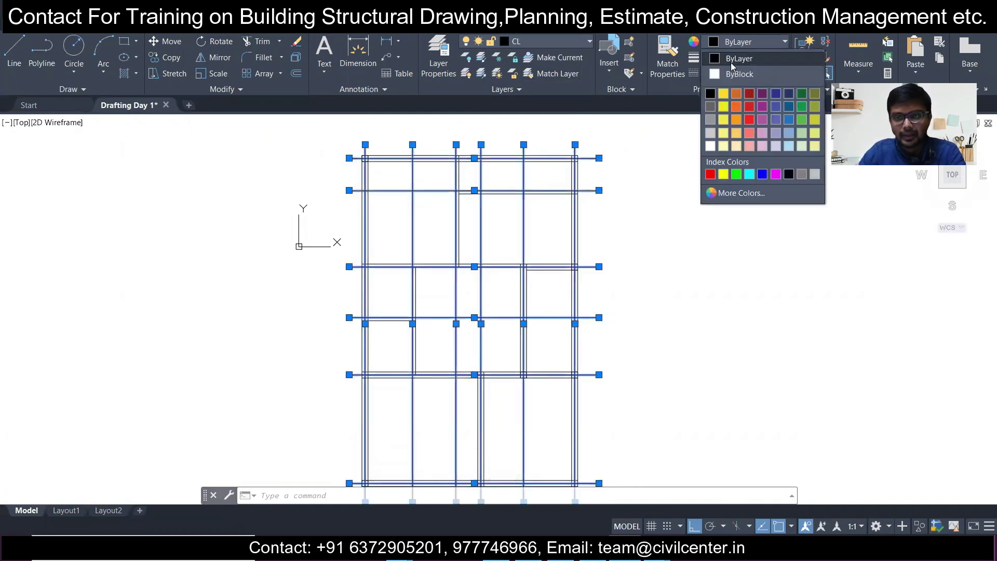
click(712, 106)
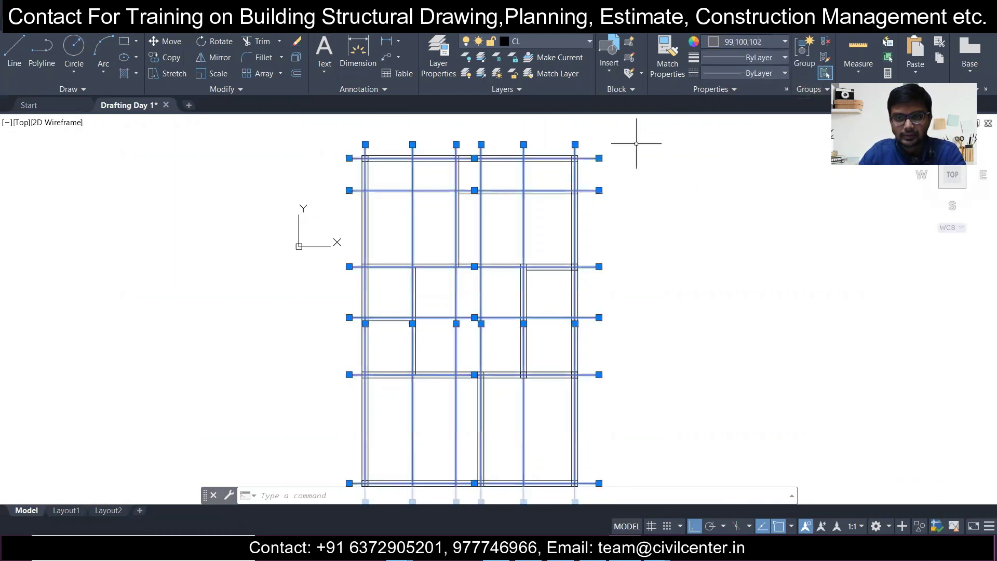
click(766, 57)
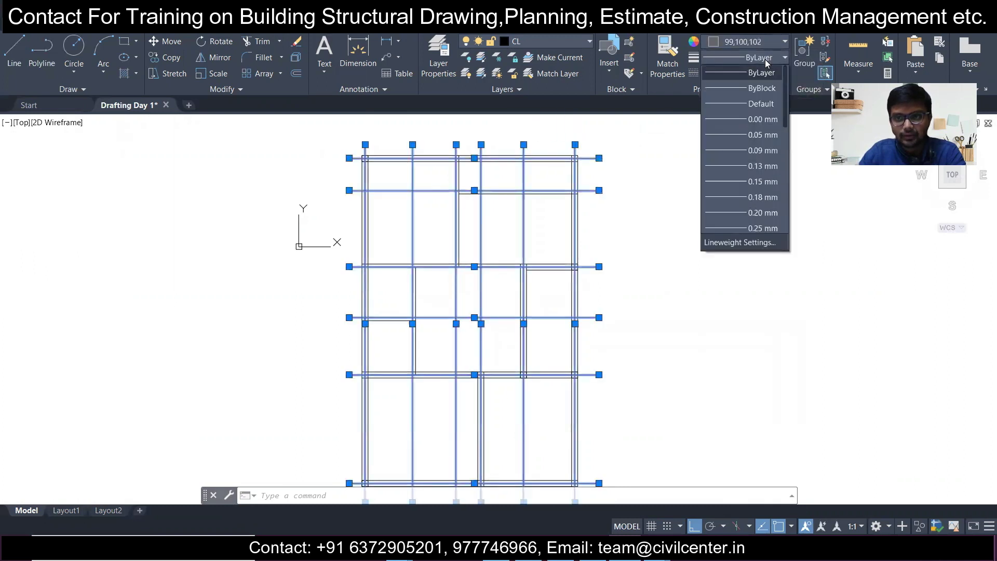
click(770, 78)
Step: Load the ACAD_ISO02W100 ISO dash linetype from acad.lin in the Linetype Manager and accept it
click(772, 72)
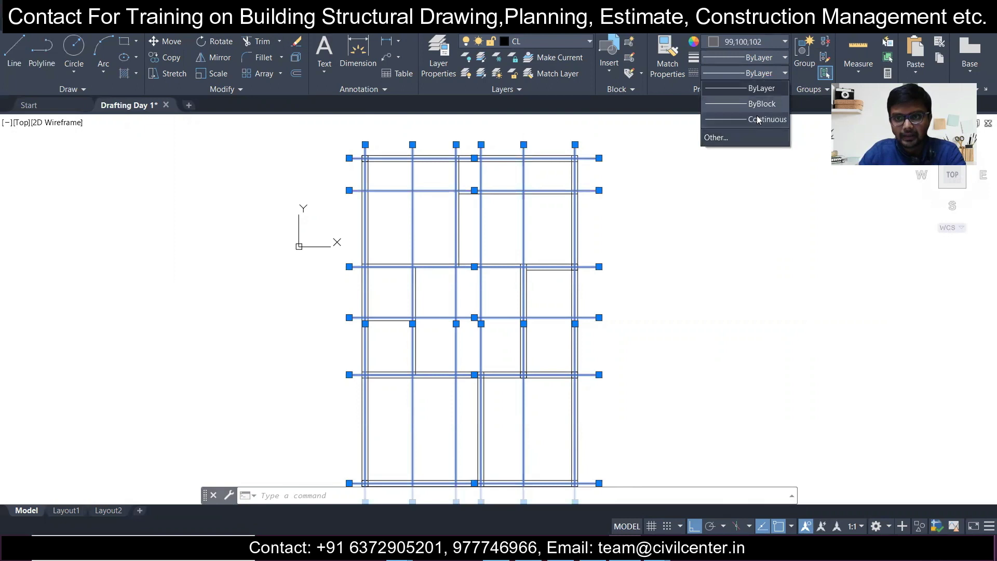
click(738, 134)
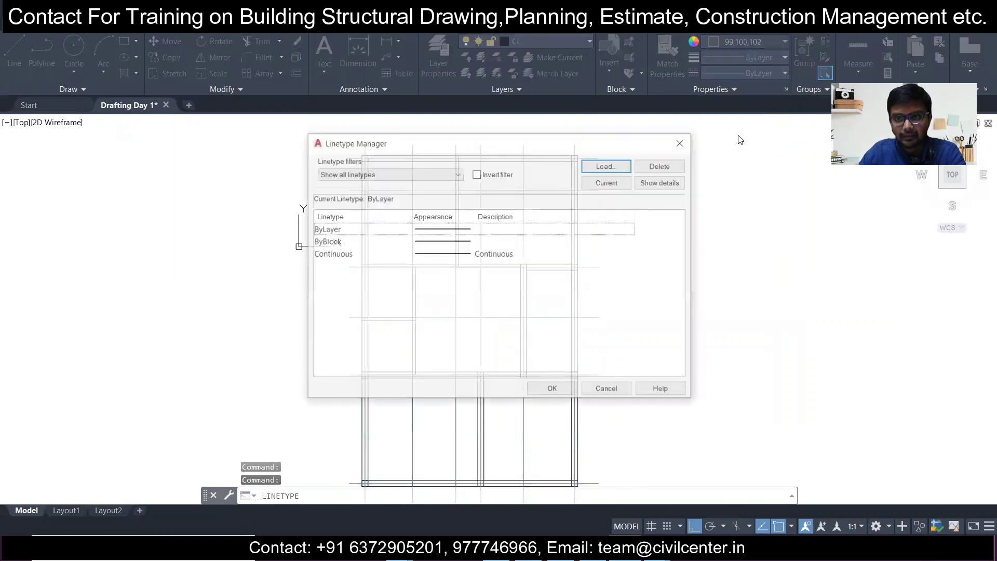
click(608, 165)
click(536, 246)
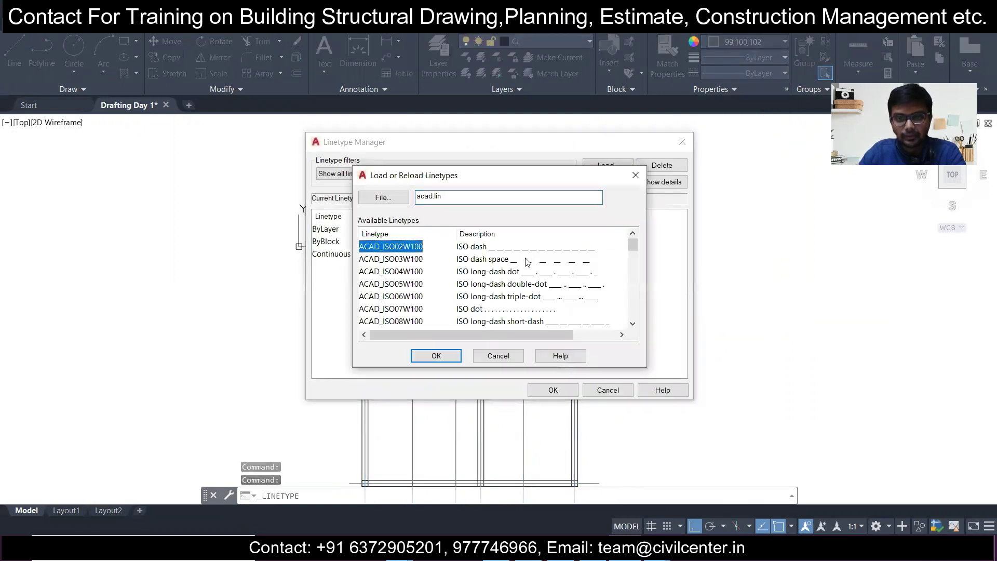
click(435, 356)
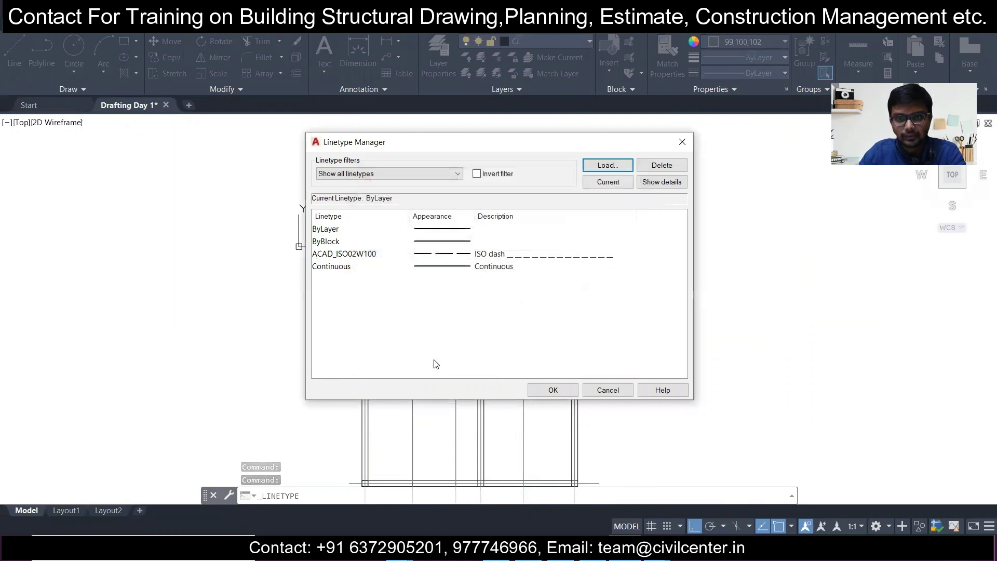
click(551, 255)
click(552, 390)
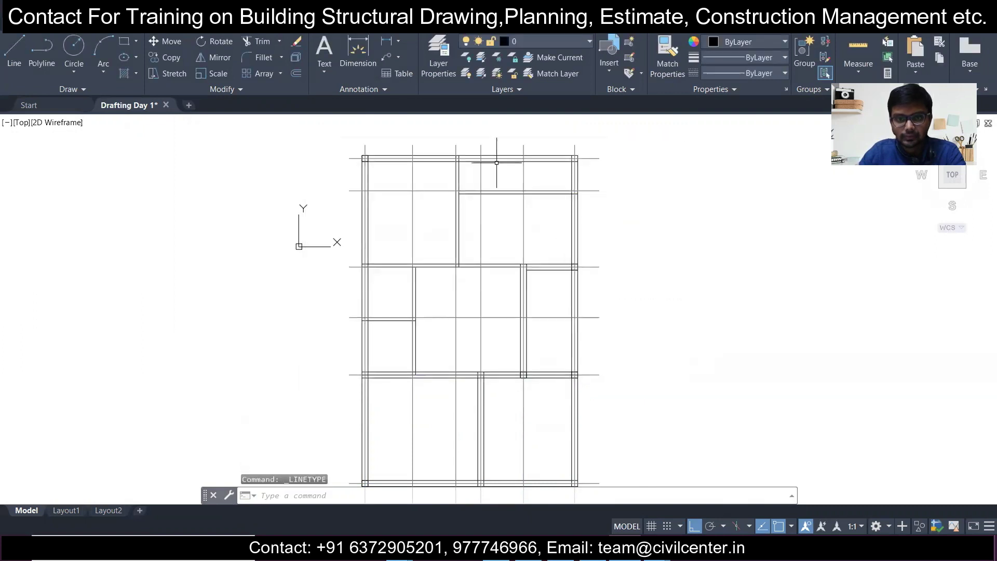
Step: Examine how the centre lines are displayed at the top-left wall corner and across the whole floor plan
scroll(386, 136, up, 3)
scroll(313, 181, up, 3)
scroll(313, 181, up, 2)
scroll(236, 239, down, 4)
middle_drag(244, 229, 303, 241)
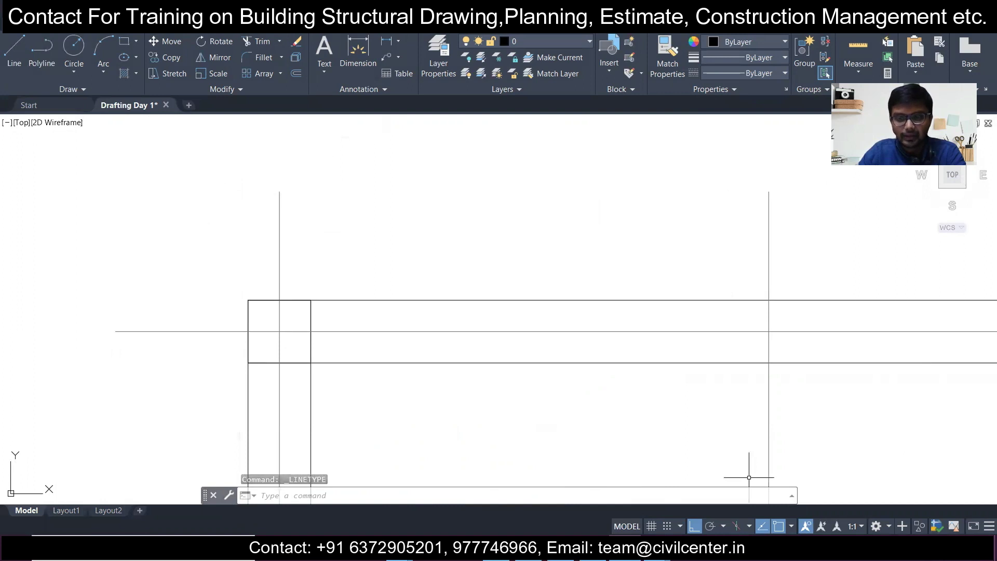
click(517, 339)
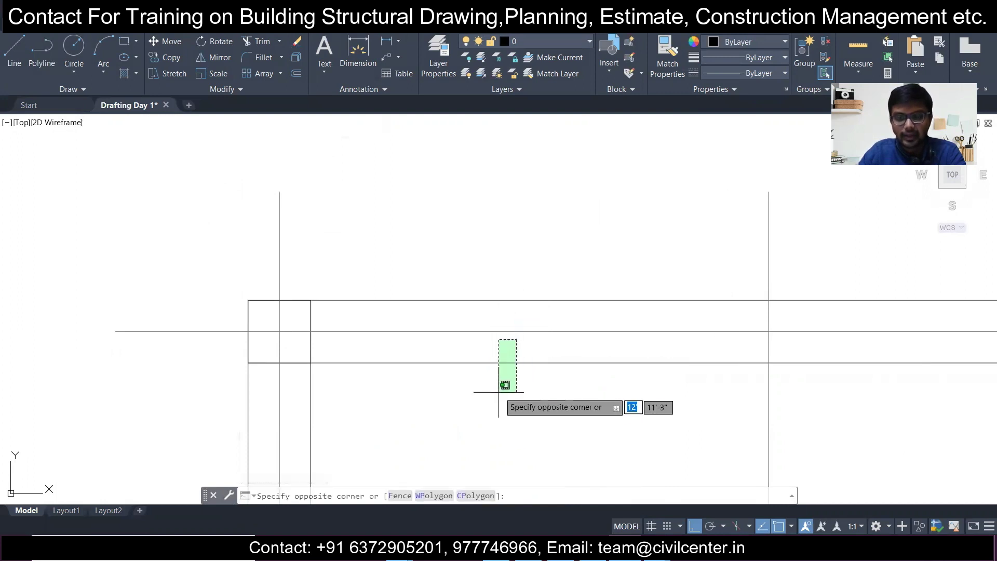
key(Escape)
scroll(241, 272, up, 6)
scroll(379, 344, down, 2)
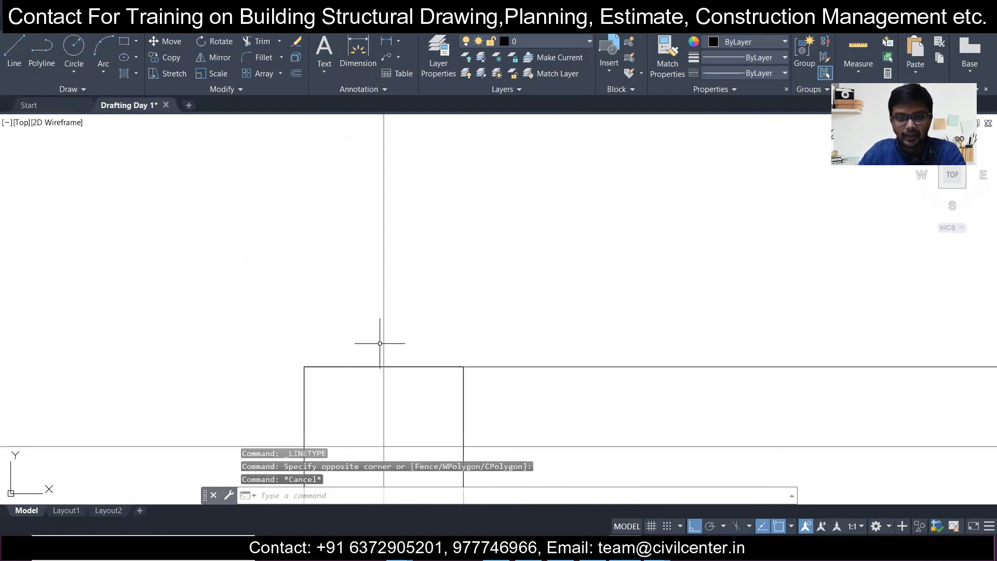
scroll(381, 297, down, 6)
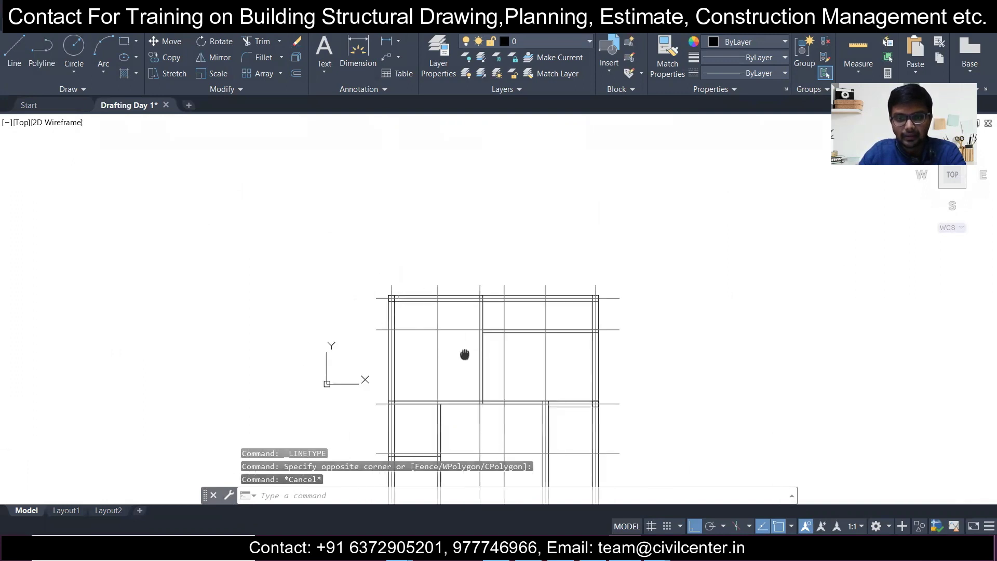
scroll(453, 253, down, 2)
scroll(469, 309, up, 2)
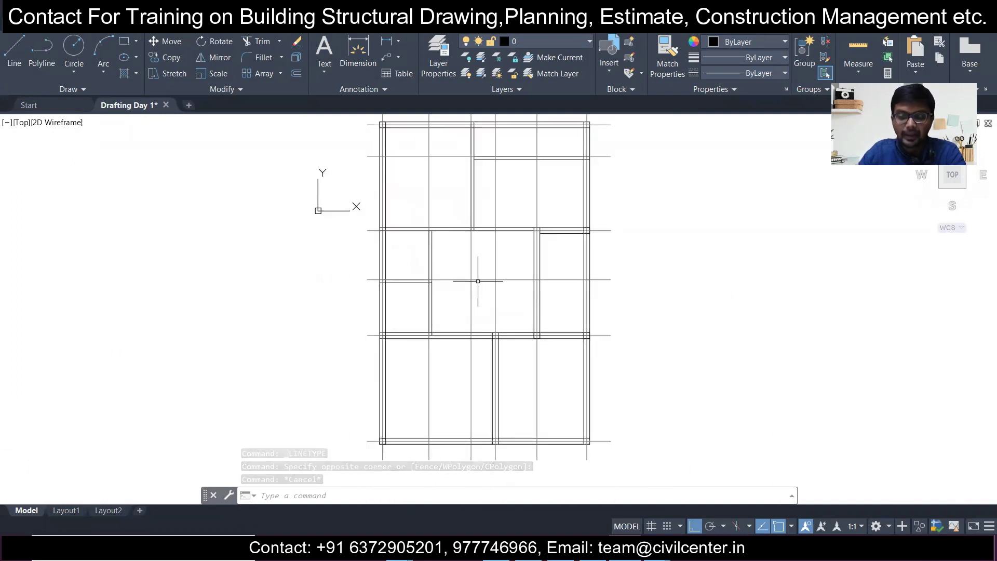
mouse_move(477, 280)
middle_down()
mouse_move(484, 307)
mouse_move(468, 380)
mouse_move(423, 289)
middle_up()
scroll(358, 200, down, 2)
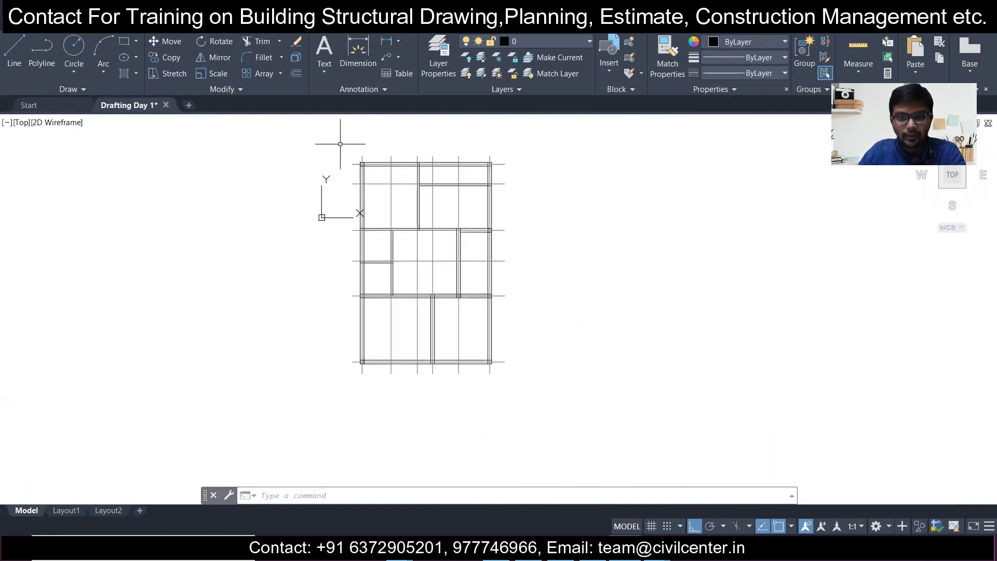
Step: Create a new blank drawing and turn off its grid display
click(188, 105)
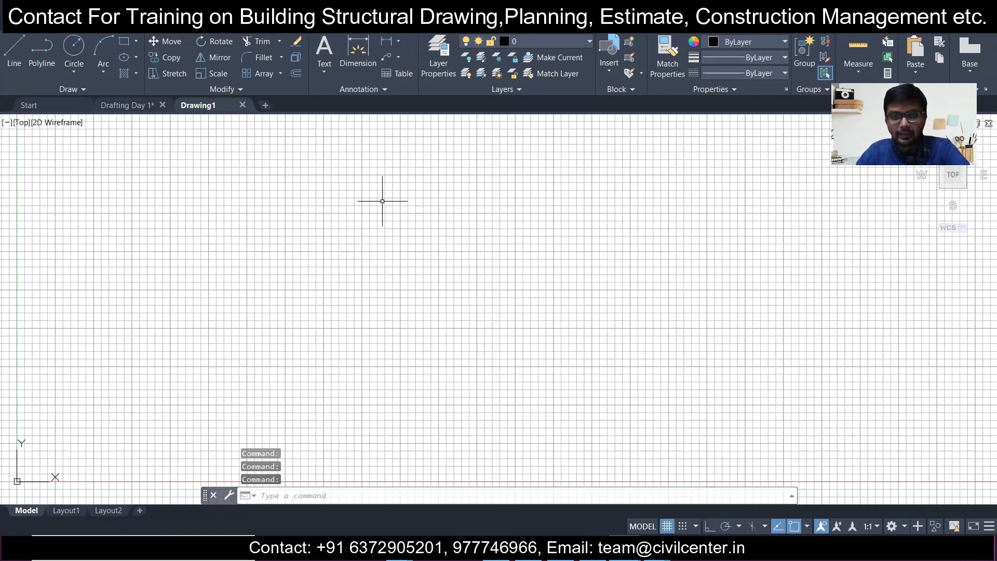
key(F7)
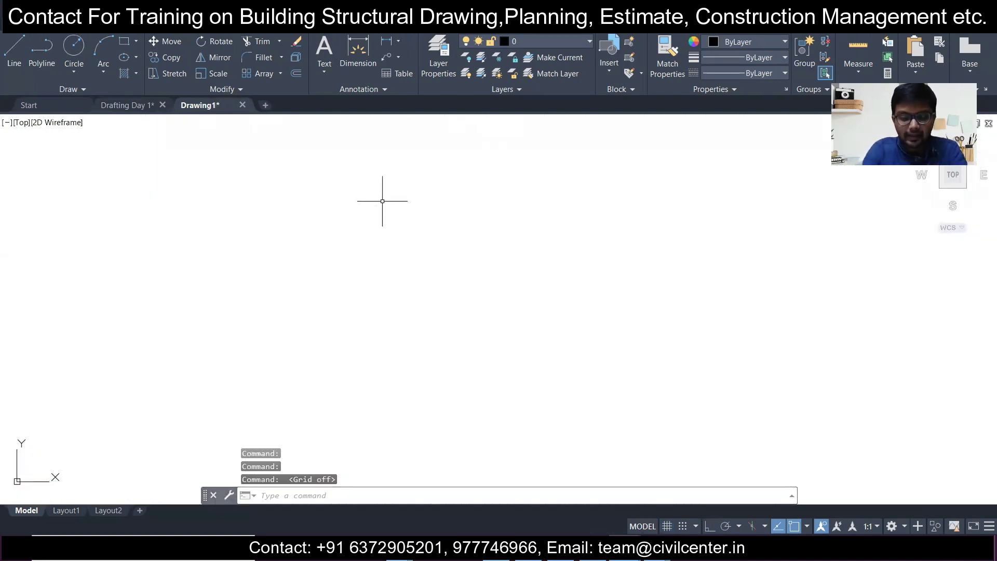
Step: Set the new drawing's insertion scale units to Millimeters
text(un)
key(Return)
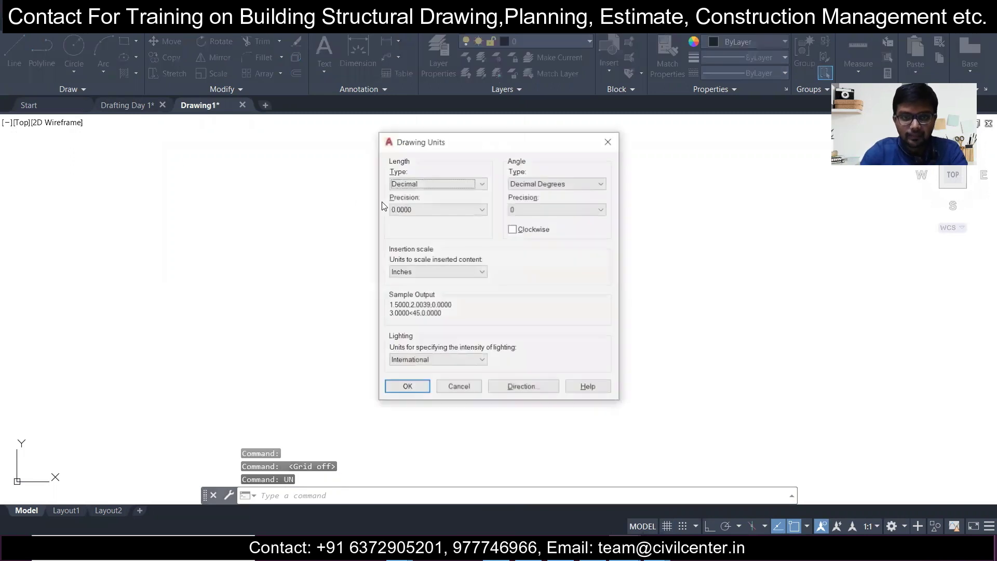
click(461, 271)
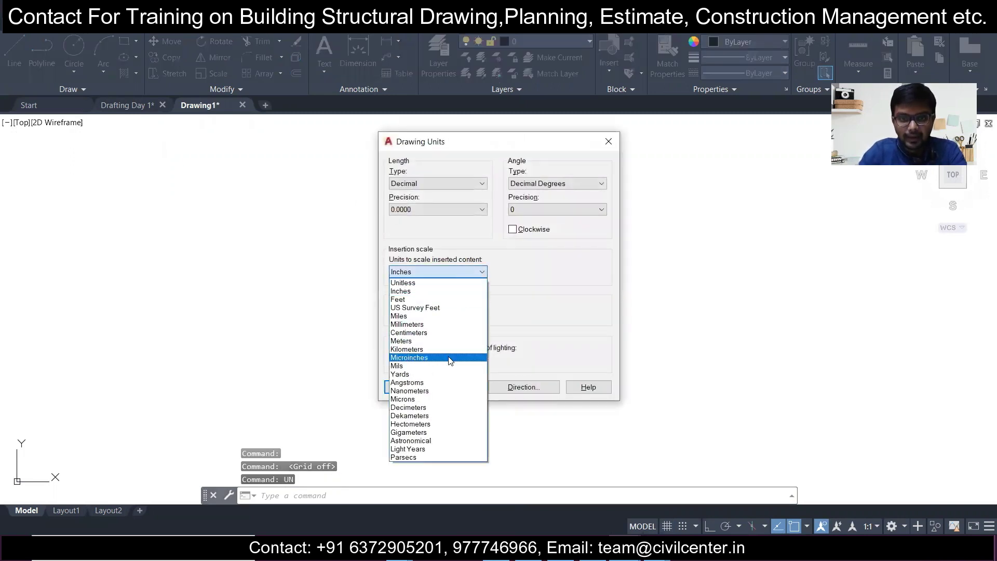
click(473, 325)
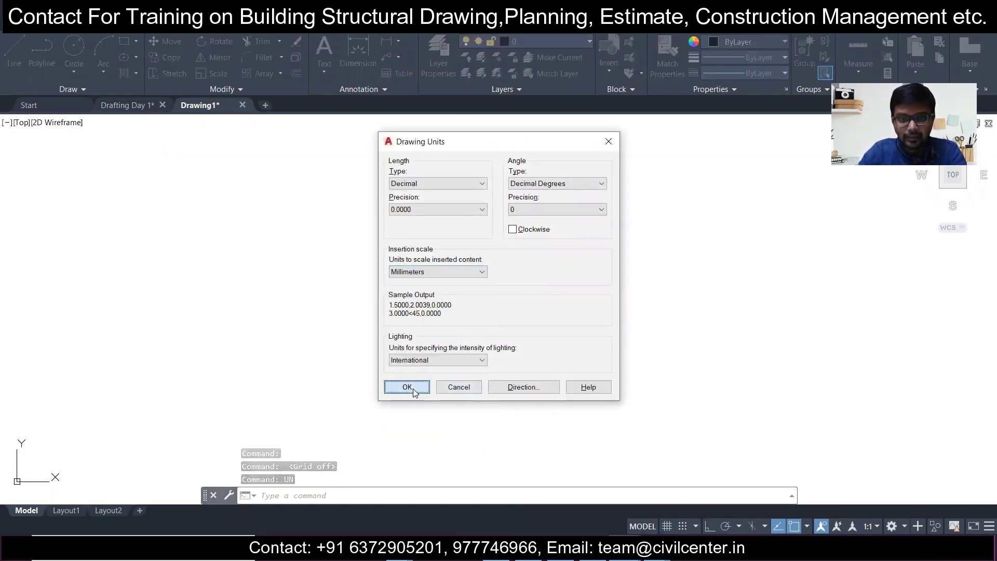
click(410, 388)
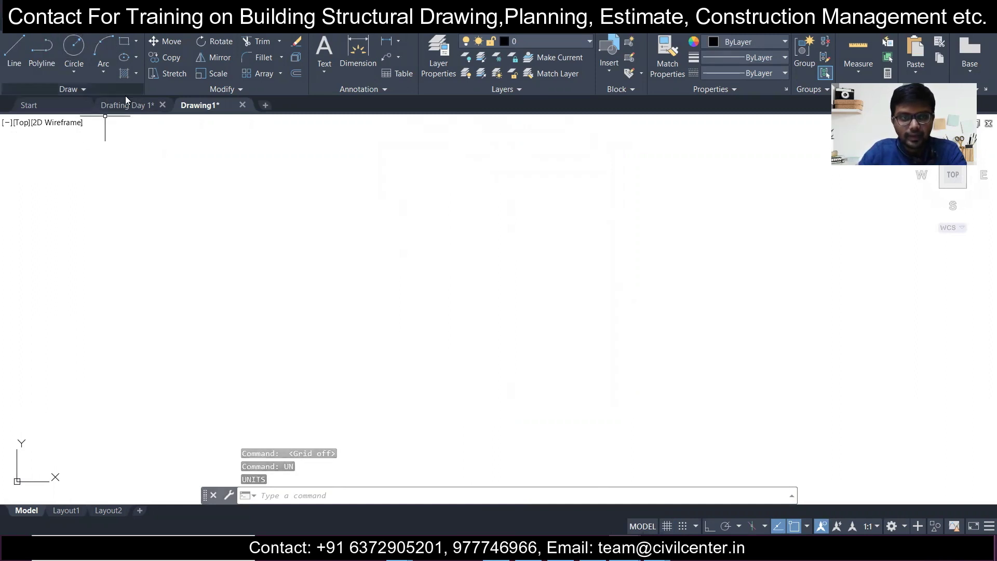
Step: Create a new dimension style named d100 based on Standard and continue to its settings
click(90, 32)
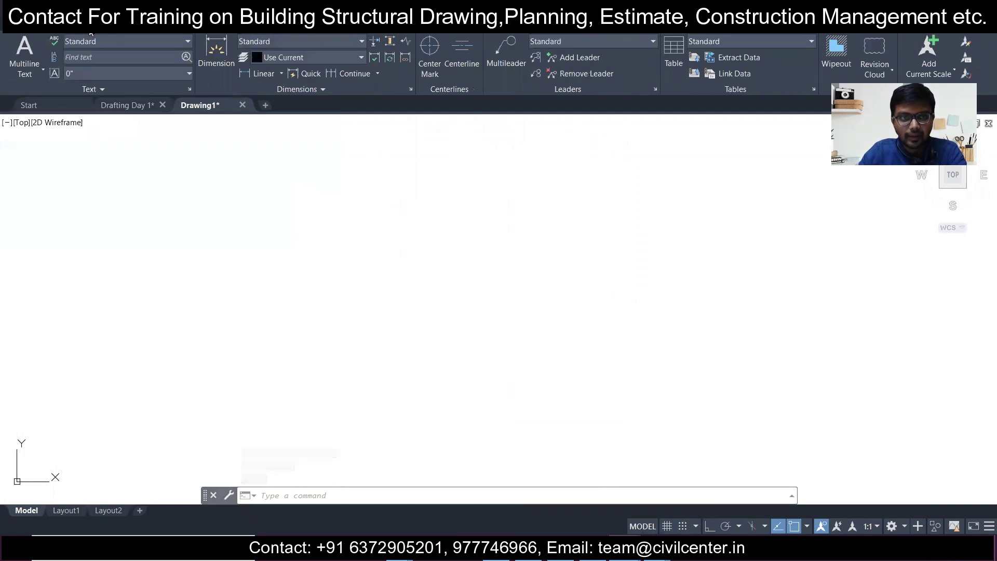
click(410, 88)
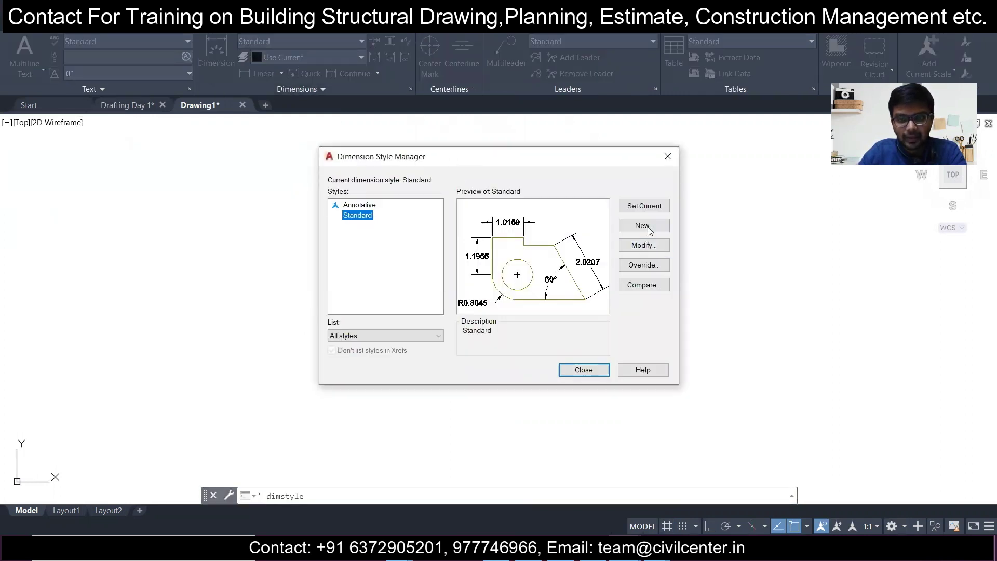
click(648, 227)
text(d100)
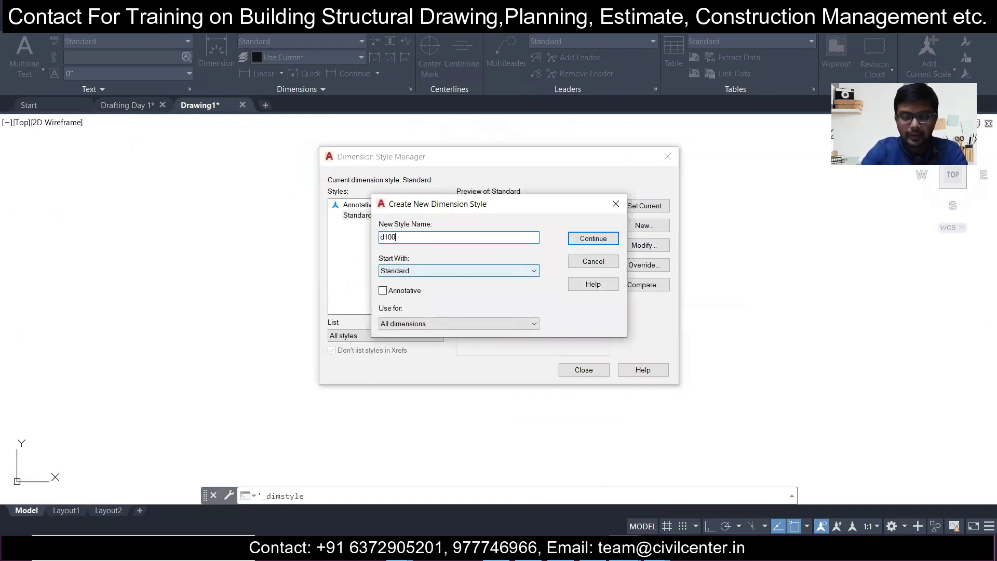
click(594, 238)
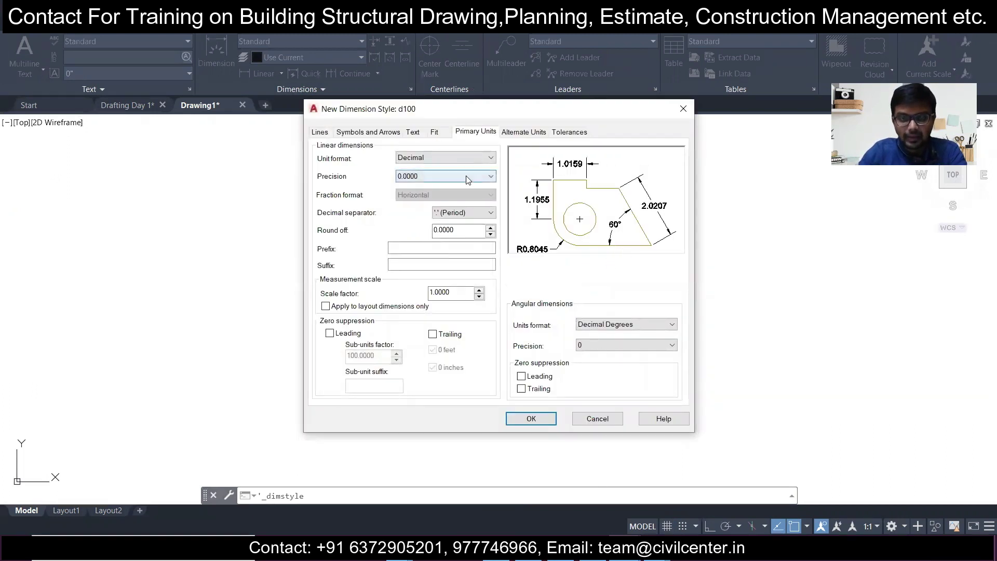
Step: Give d100 Decimal primary units with precision 0 and make it the current dimension style
click(436, 158)
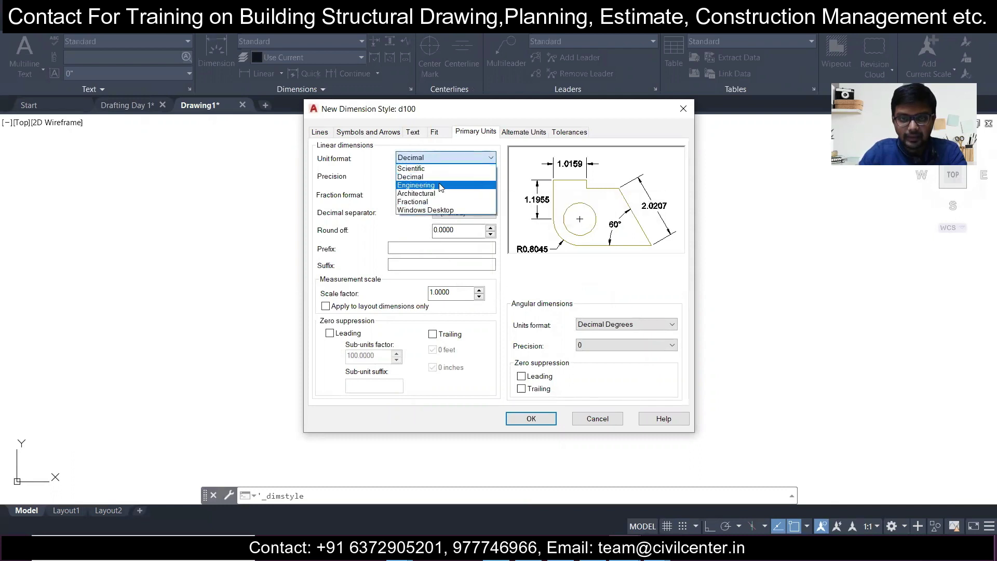
click(440, 176)
click(443, 176)
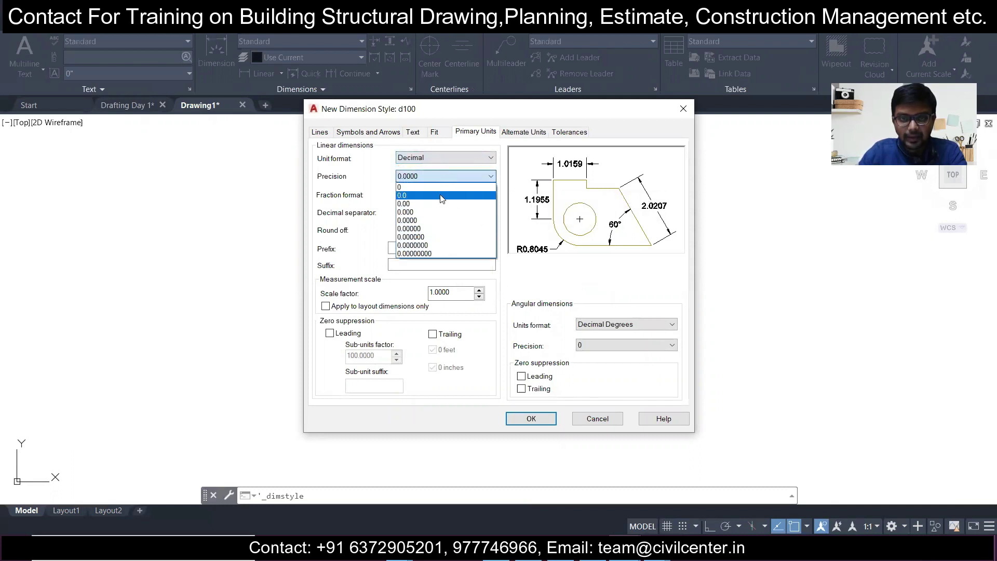
click(443, 187)
click(532, 418)
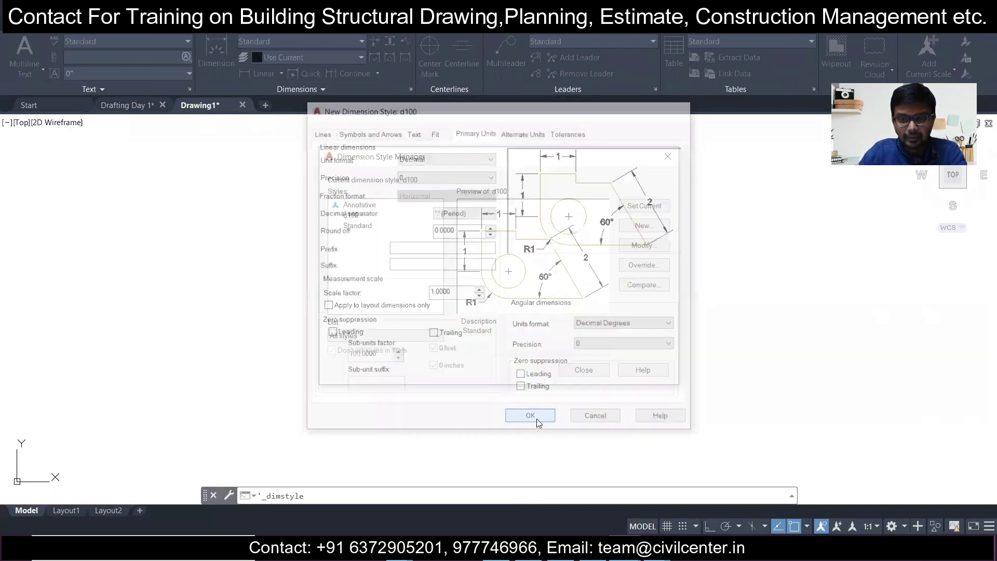
click(349, 217)
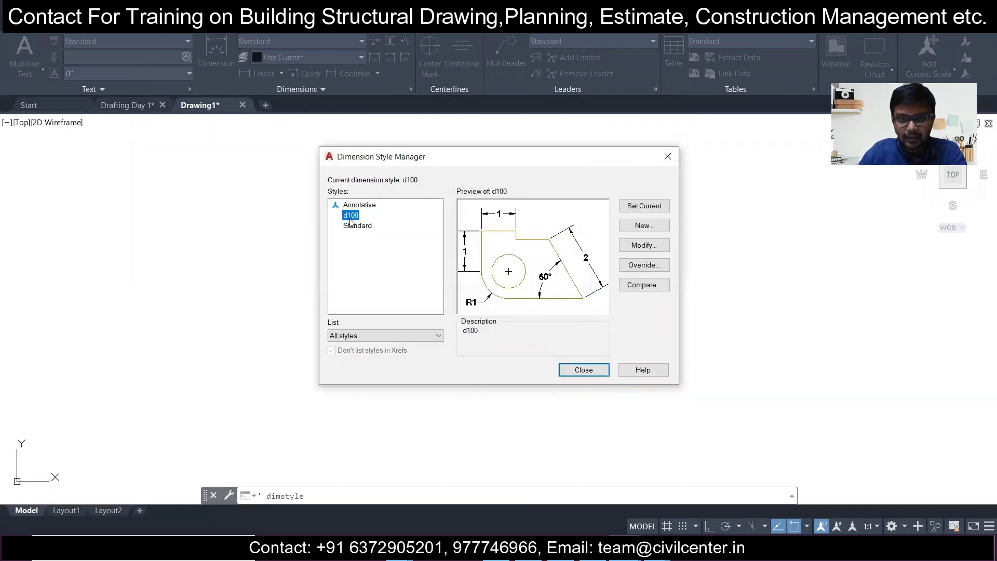
click(645, 206)
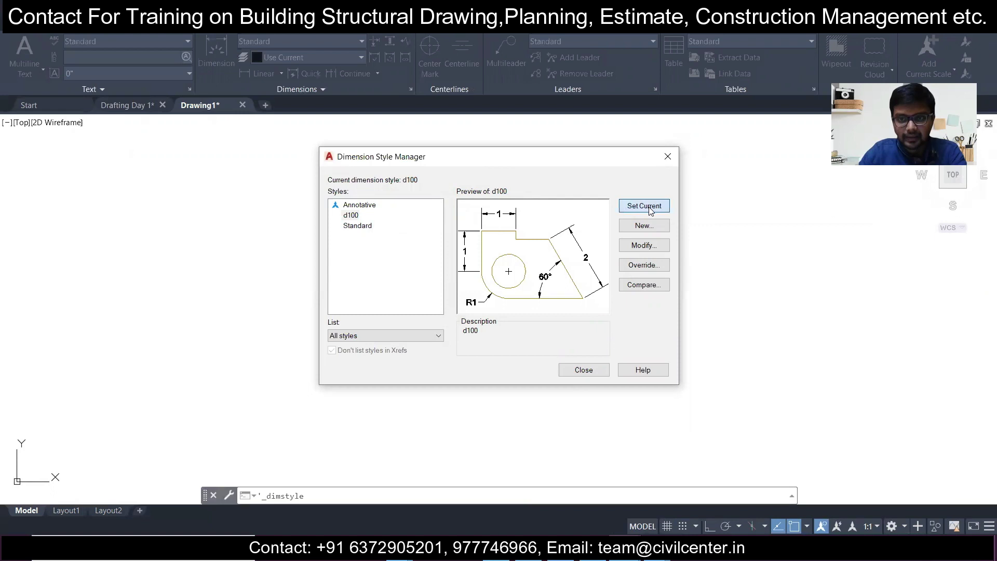
click(668, 157)
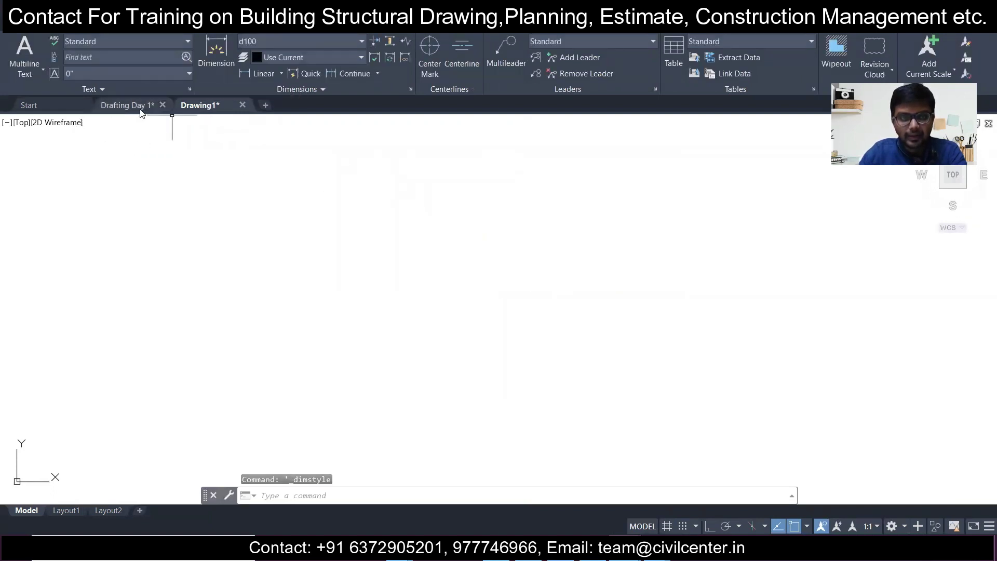
Step: Create a new text style named T100 with a height of 150
click(189, 89)
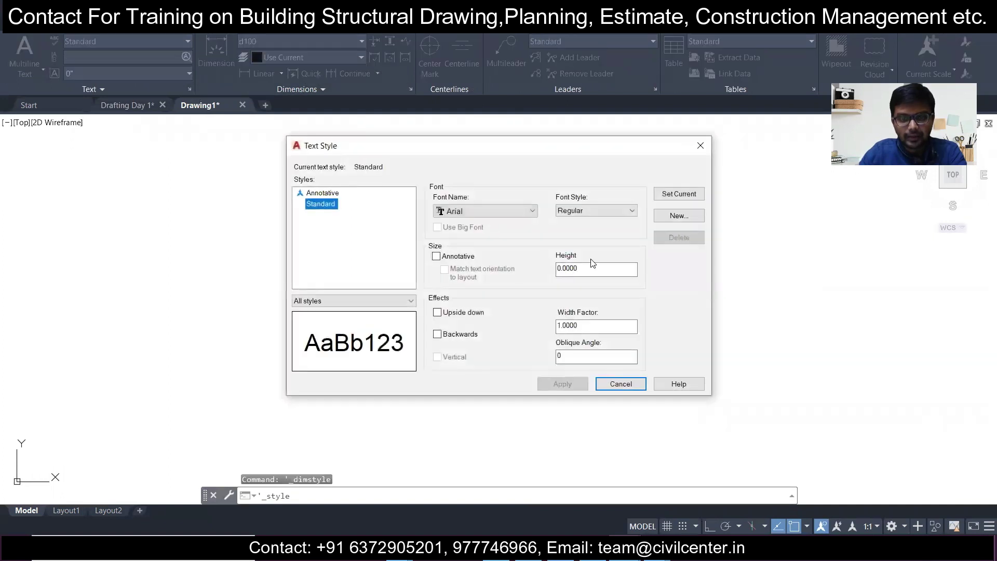
click(668, 220)
text(T100)
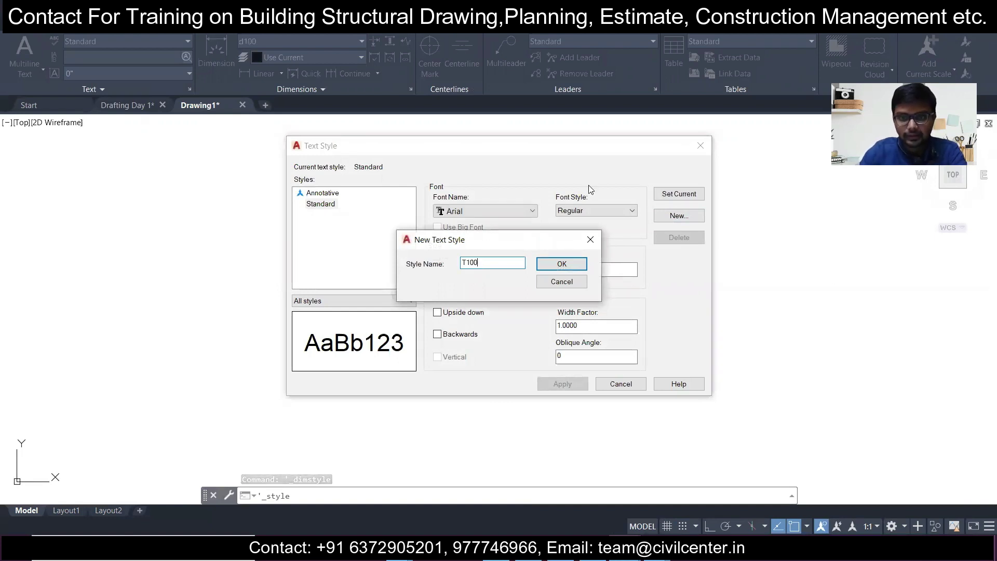
click(567, 264)
drag(587, 269, 529, 276)
text(150)
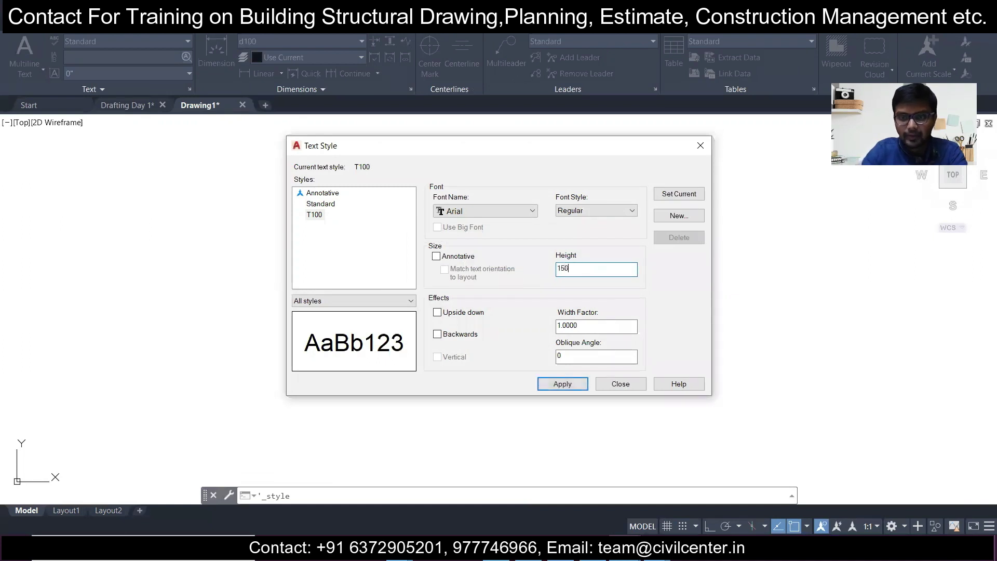
Step: Set the T100 text style's font to Times New Roman, apply it and make the style current
click(500, 210)
key(t)
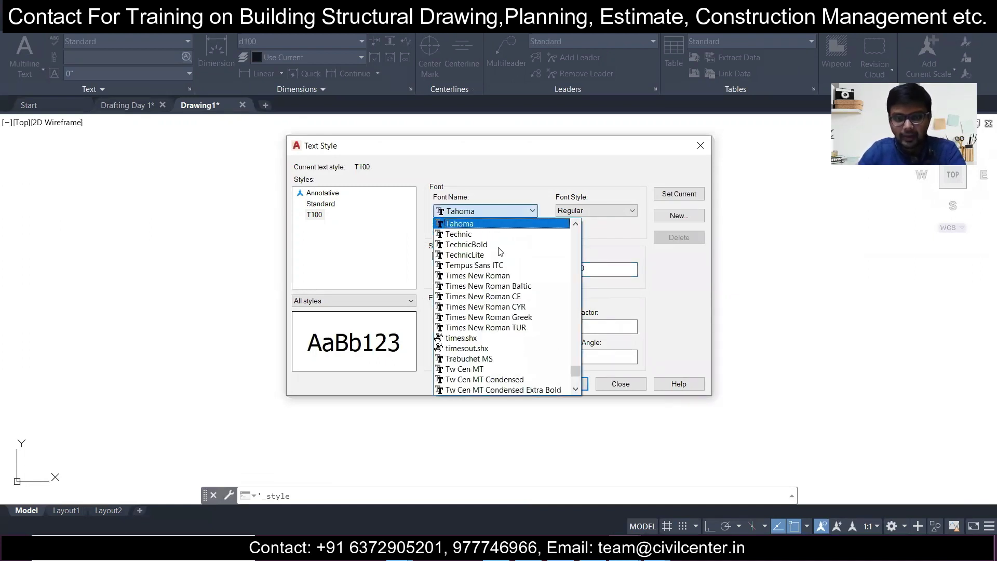
click(511, 277)
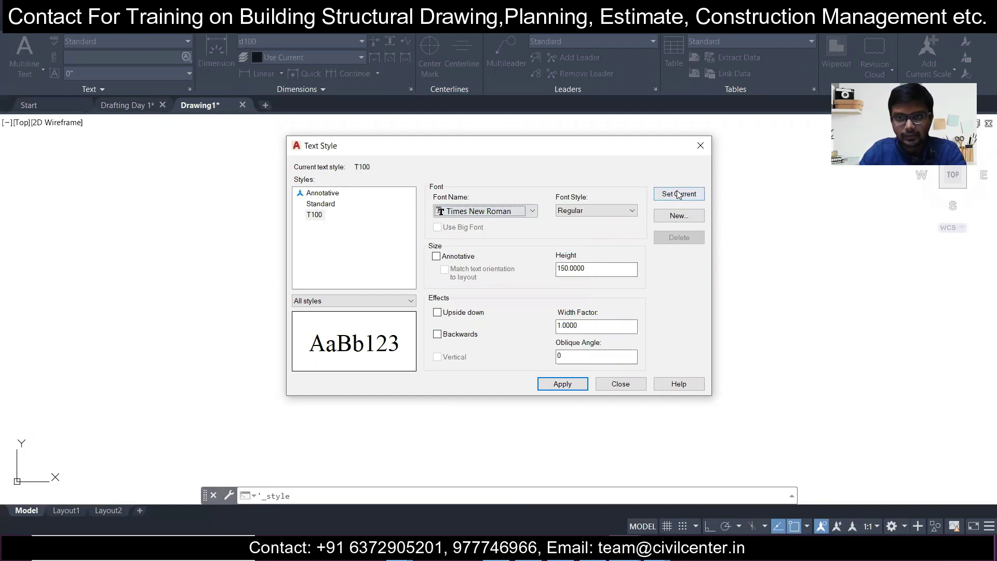
click(562, 384)
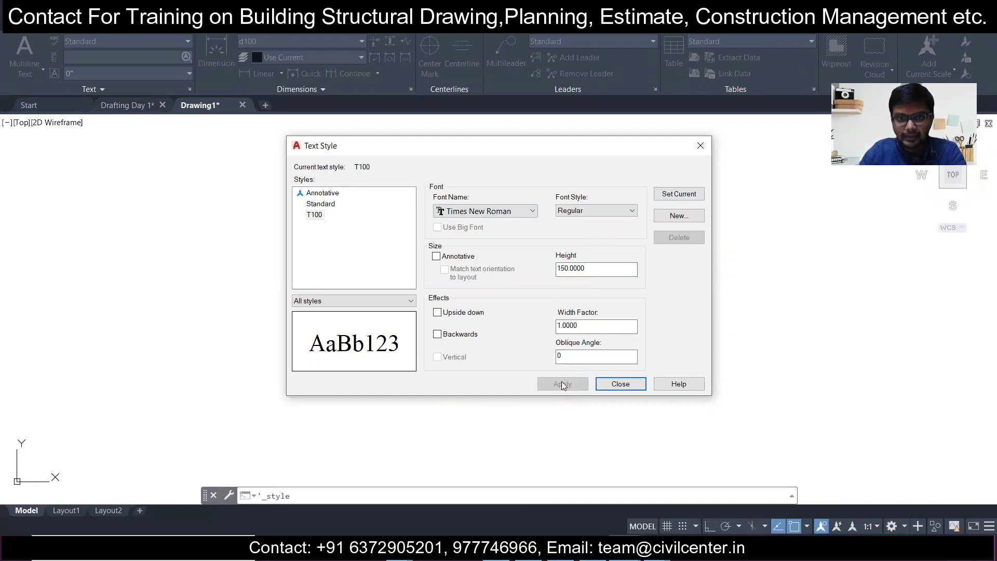
click(684, 200)
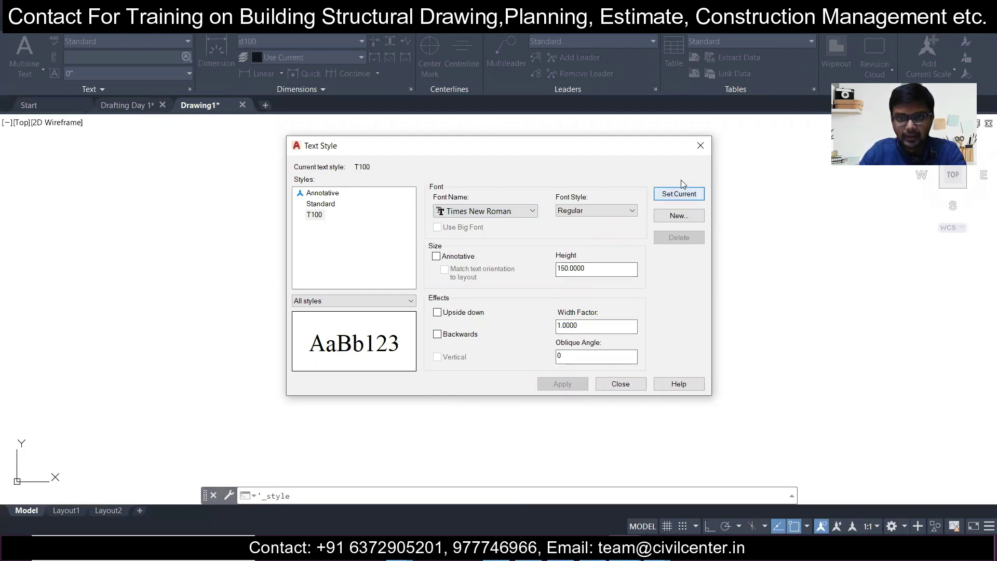
click(701, 145)
Step: Modify dimension style d100 to use text style T100 and an arrow size of 150
click(410, 90)
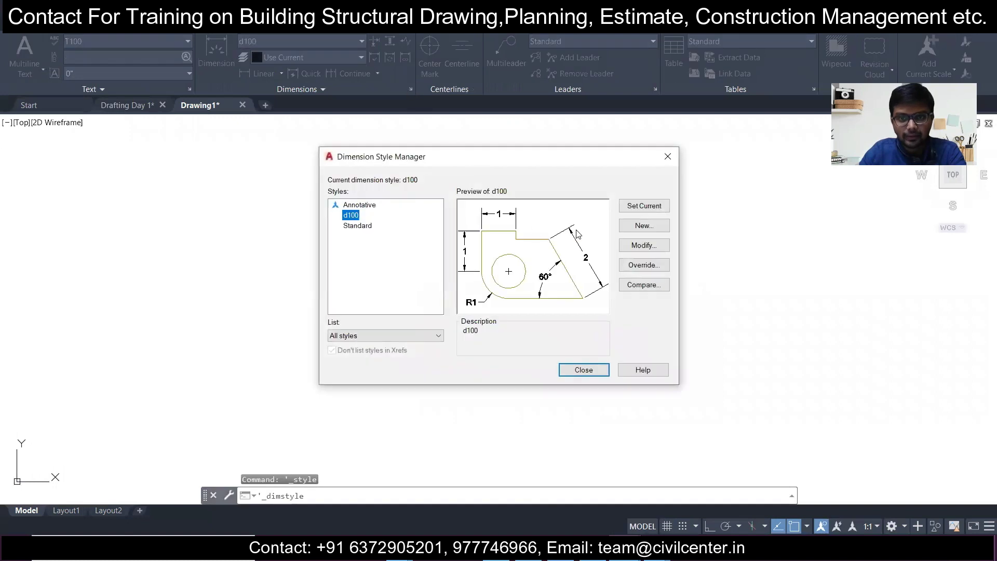
click(633, 244)
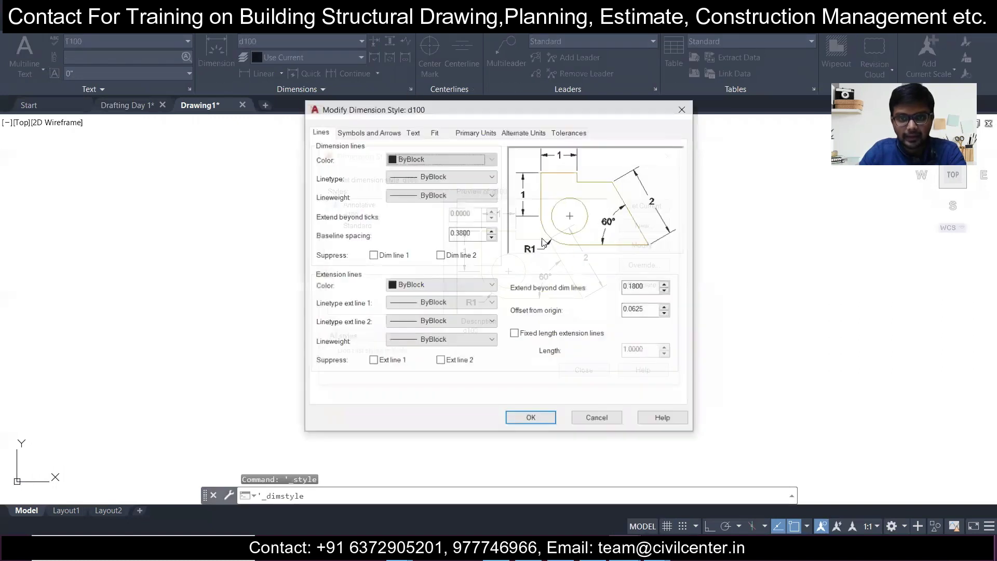
click(413, 132)
click(422, 165)
click(428, 189)
click(368, 132)
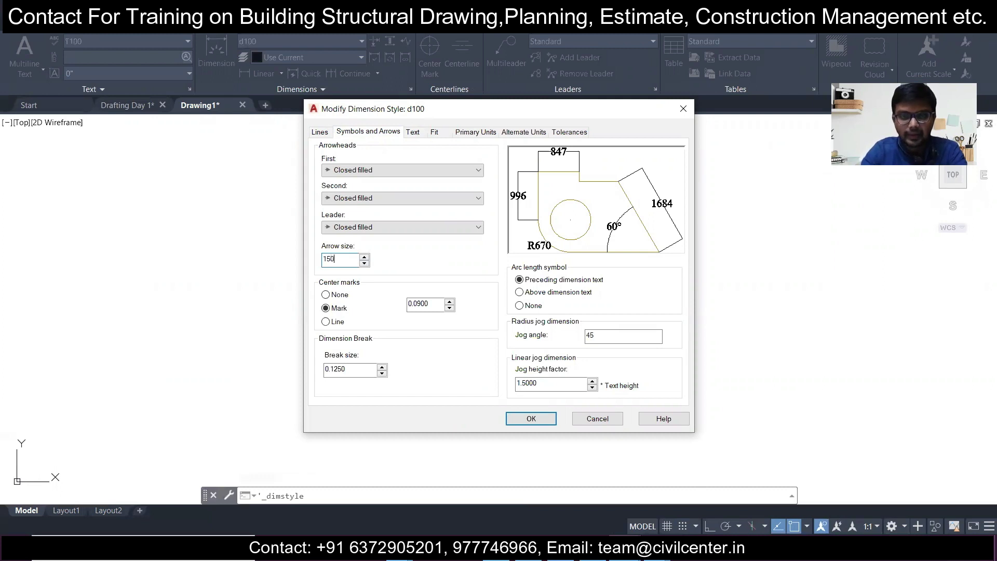
Step: Align d100's dimension text with the dimension line, accept the changes and keep d100 as the current style
click(414, 136)
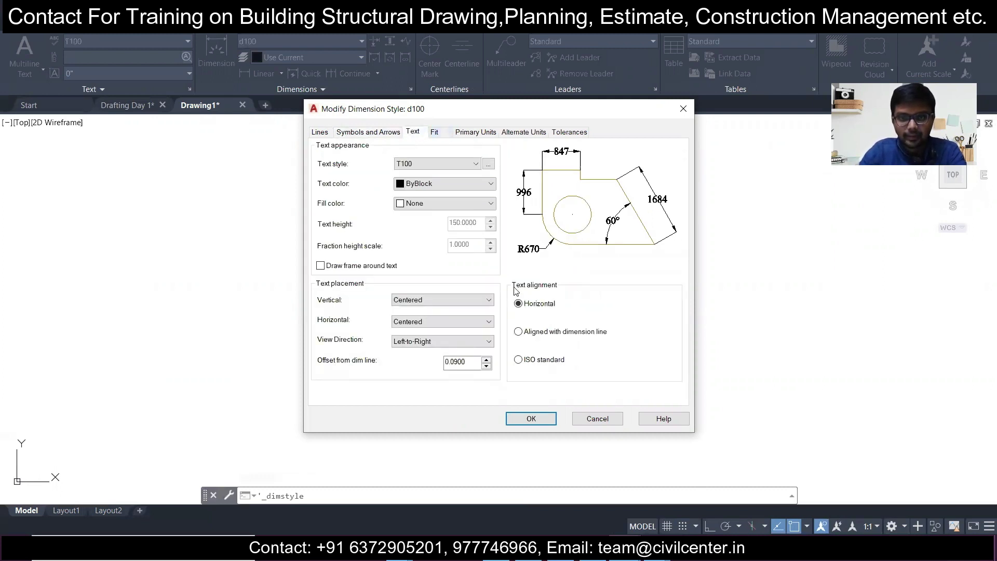
click(519, 331)
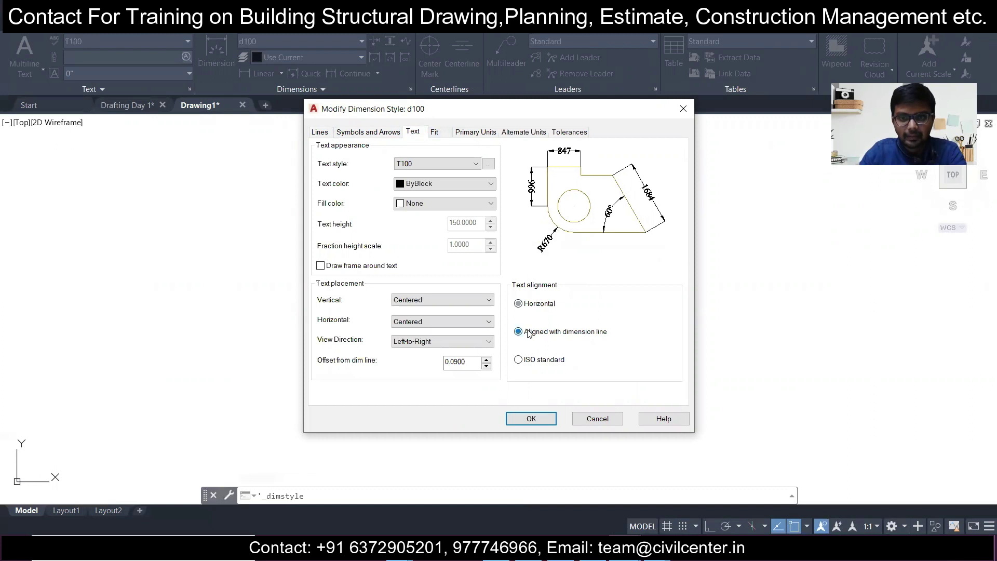
click(439, 136)
click(486, 133)
click(519, 132)
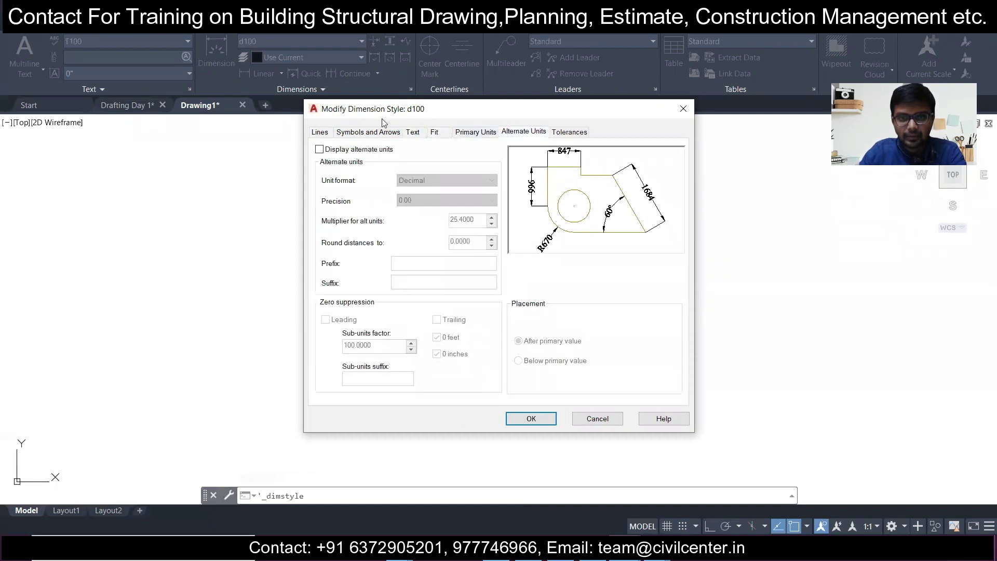
click(321, 132)
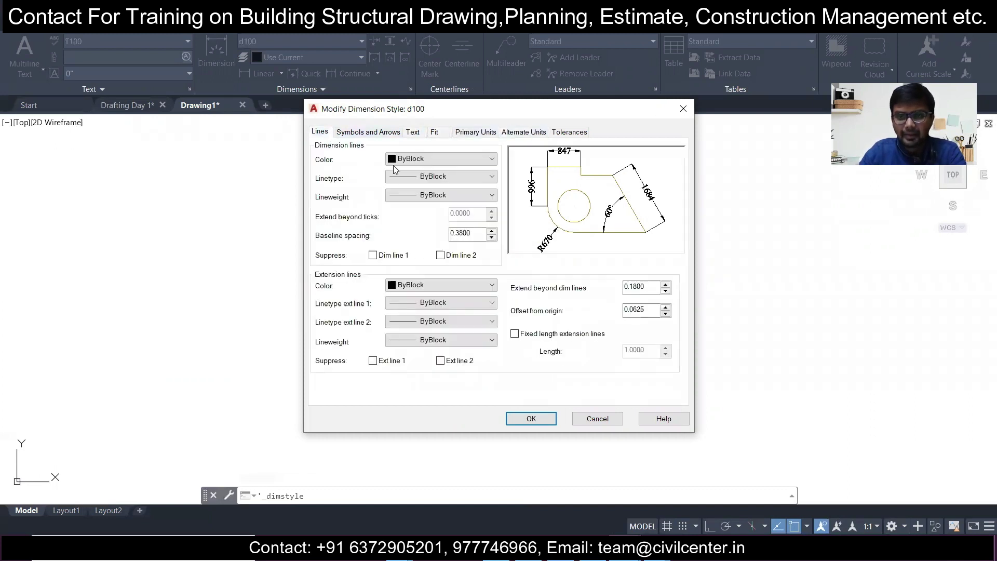
click(542, 420)
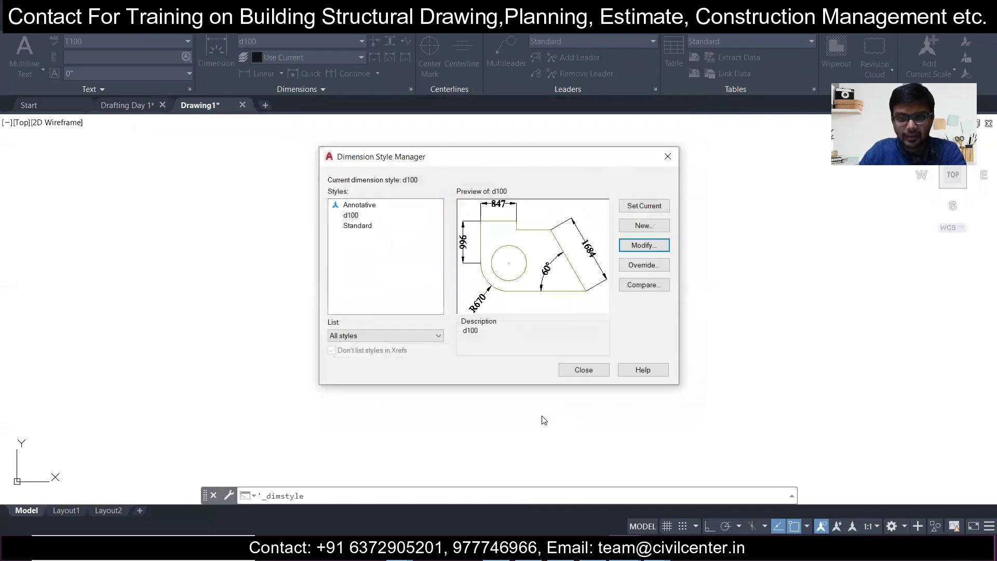
click(654, 207)
click(582, 371)
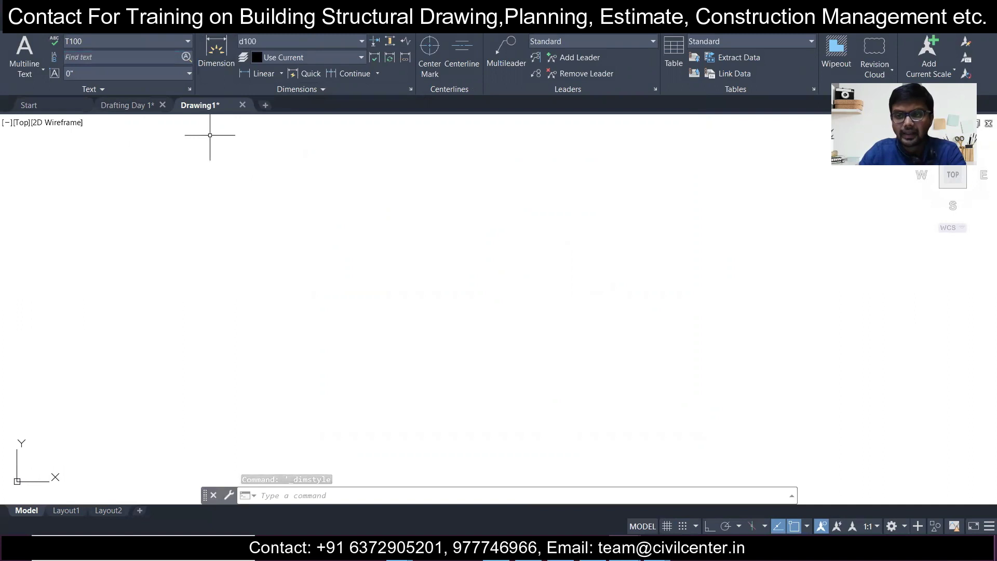
Step: Draw a vertical line 254 units long upward with Ortho mode on
click(19, 26)
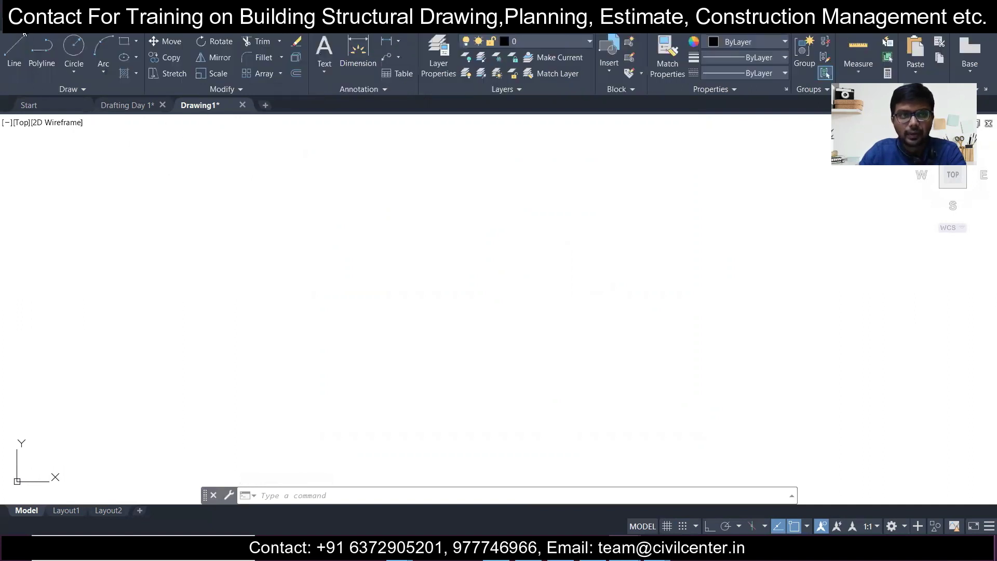
click(25, 50)
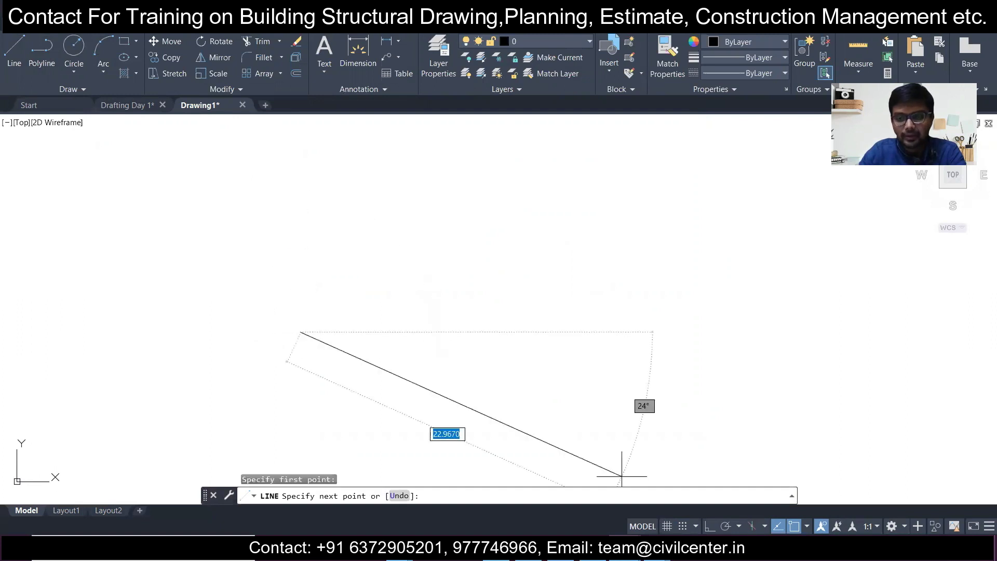
click(709, 528)
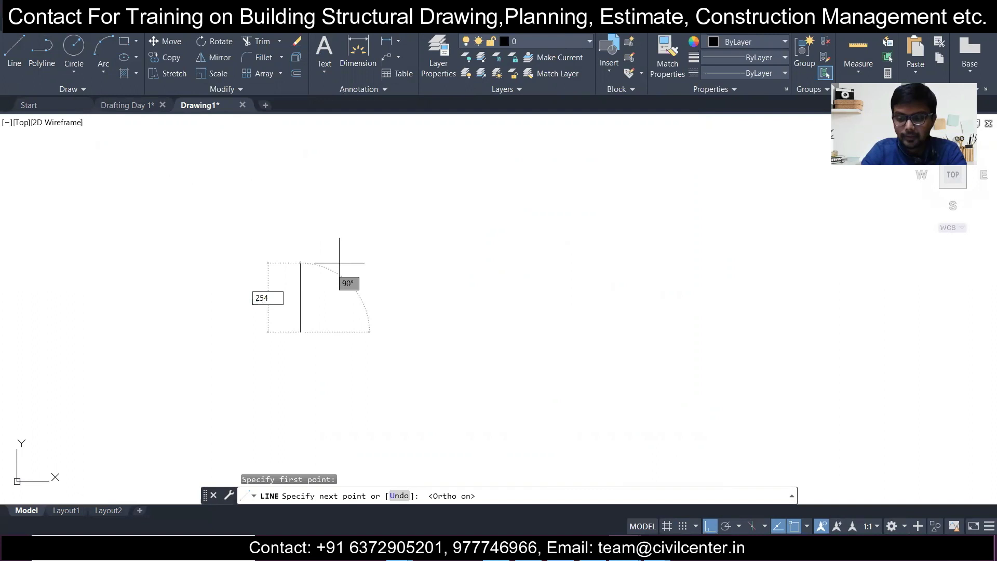
key(Return)
key(Escape)
scroll(485, 327, down, 4)
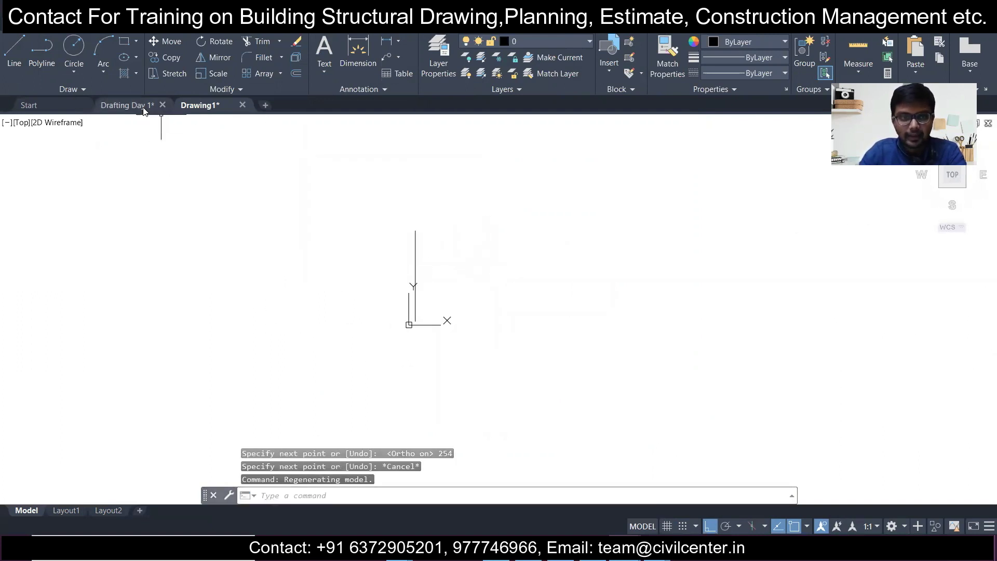
Step: Copy the whole centre-lined floor plan from Drafting Day 1 and paste it into Drawing1 beside the 254-unit line
click(128, 106)
click(321, 128)
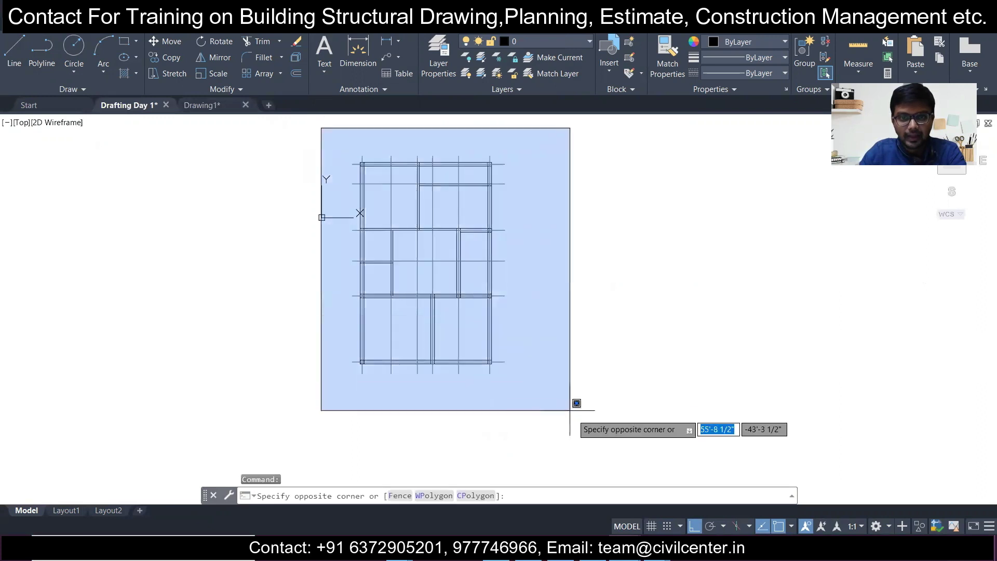
click(577, 415)
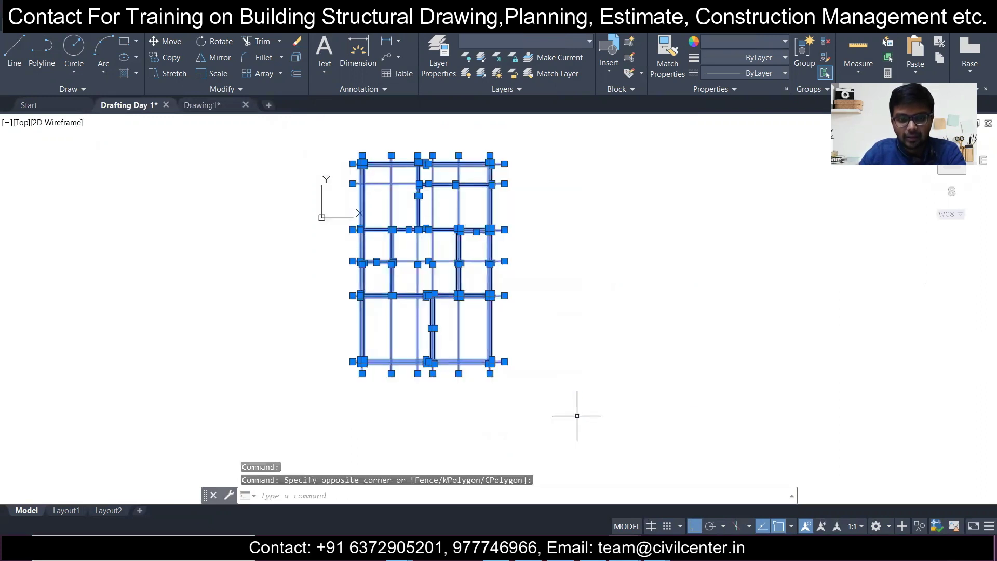
key(ctrl+c)
click(222, 110)
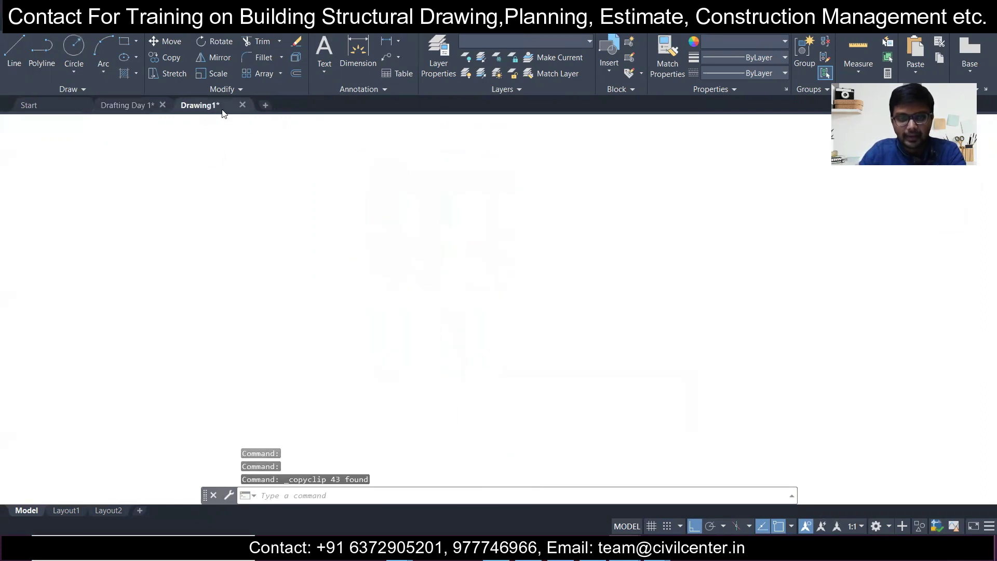
middle_drag(583, 316, 378, 278)
key(ctrl+v)
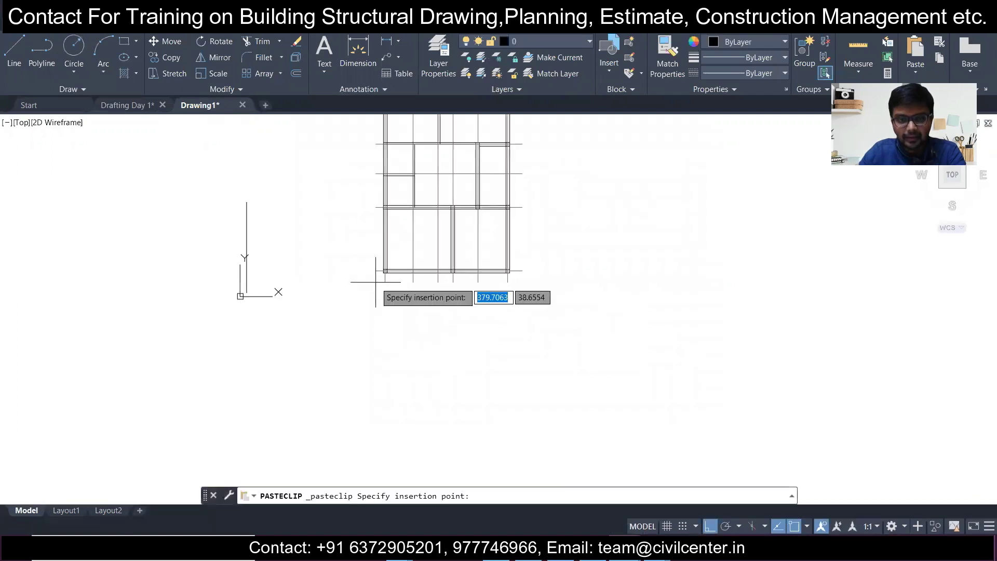
click(372, 355)
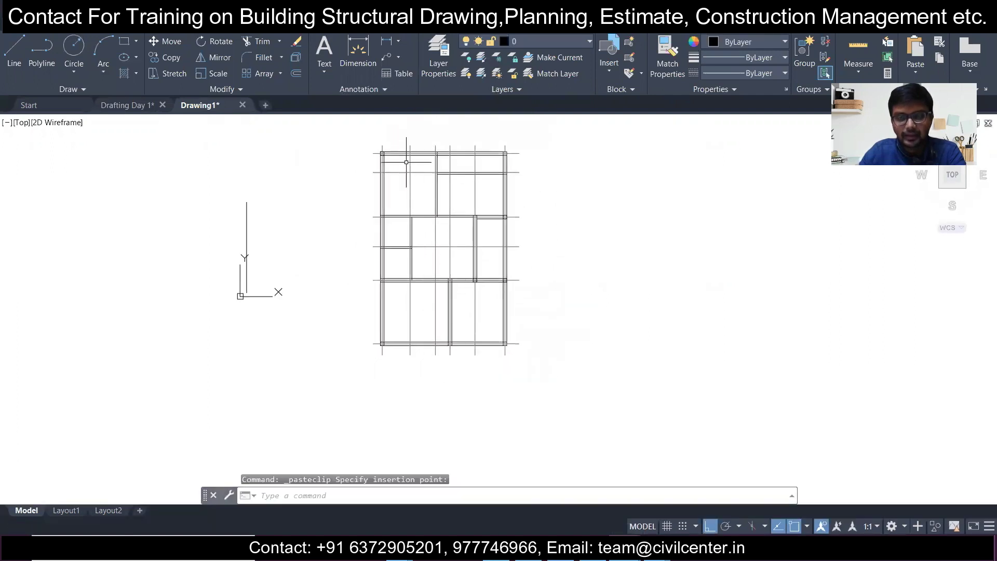
Step: Start aligning the pasted plan, matching the lower-left corner of its upper-left column to the reference line's lower end
click(617, 431)
scroll(382, 135, up, 4)
scroll(161, 278, up, 3)
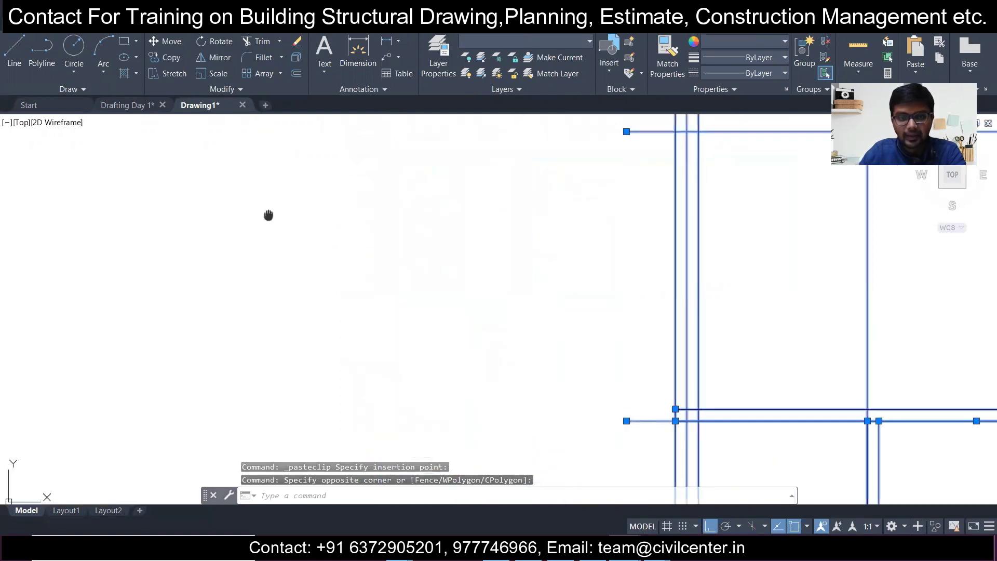
middle_drag(509, 256, 383, 374)
scroll(483, 344, up, 2)
text(a)
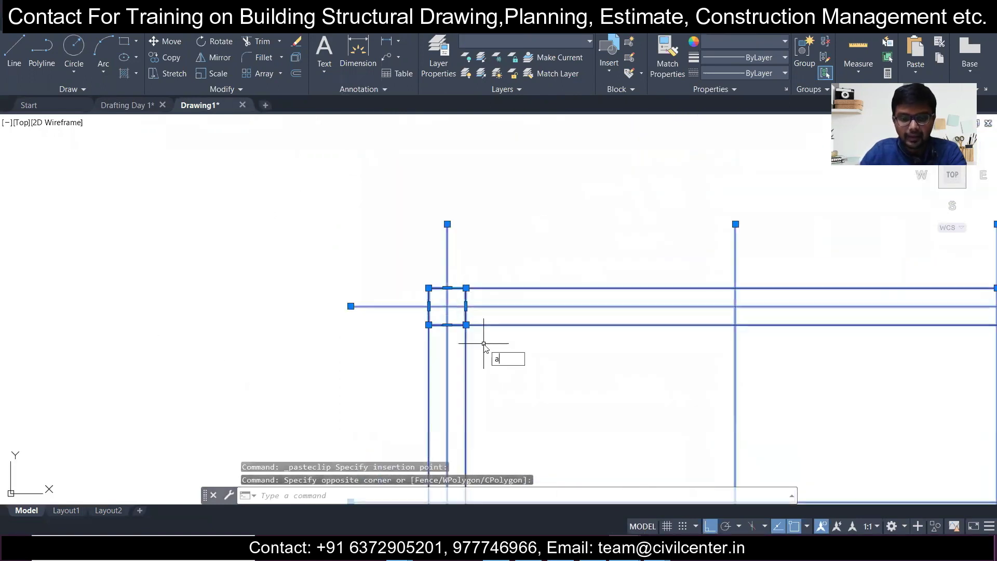
text(l)
key(Return)
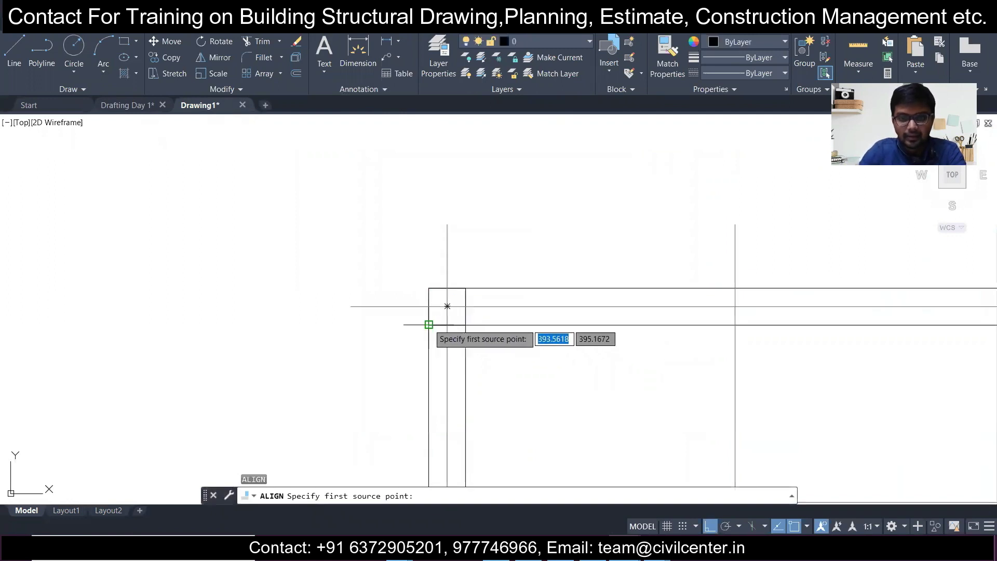
click(428, 324)
scroll(413, 327, down, 3)
middle_drag(346, 379, 412, 223)
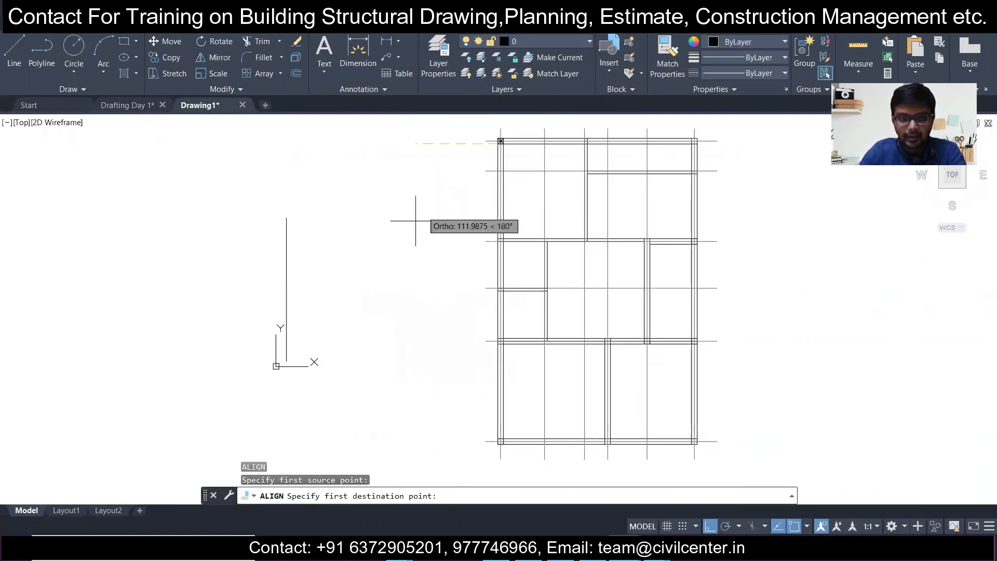
click(287, 361)
Step: Match the column's upper-left corner to the reference line's upper end and scale the plan to the alignment points
scroll(422, 285, up, 5)
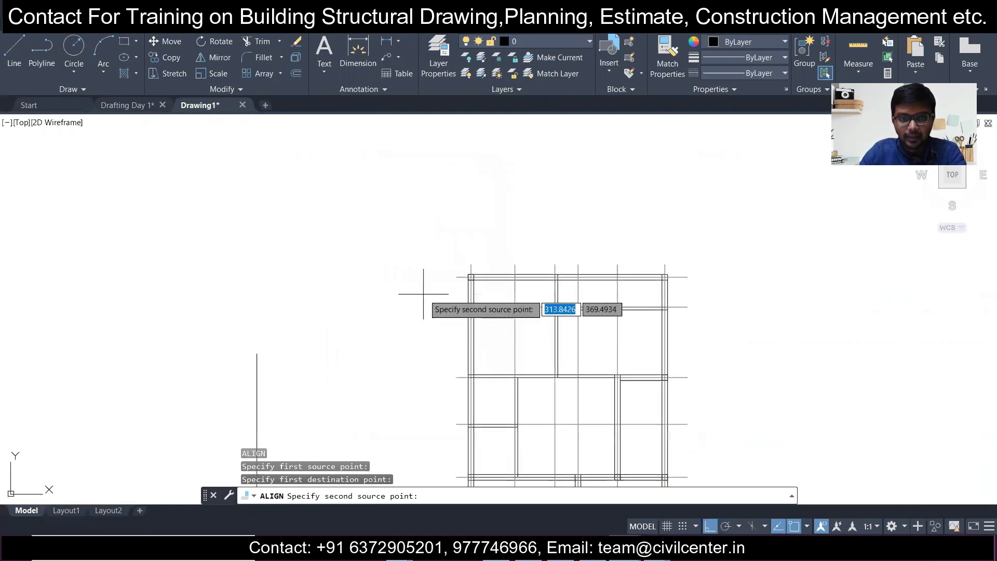
click(589, 209)
scroll(590, 210, down, 5)
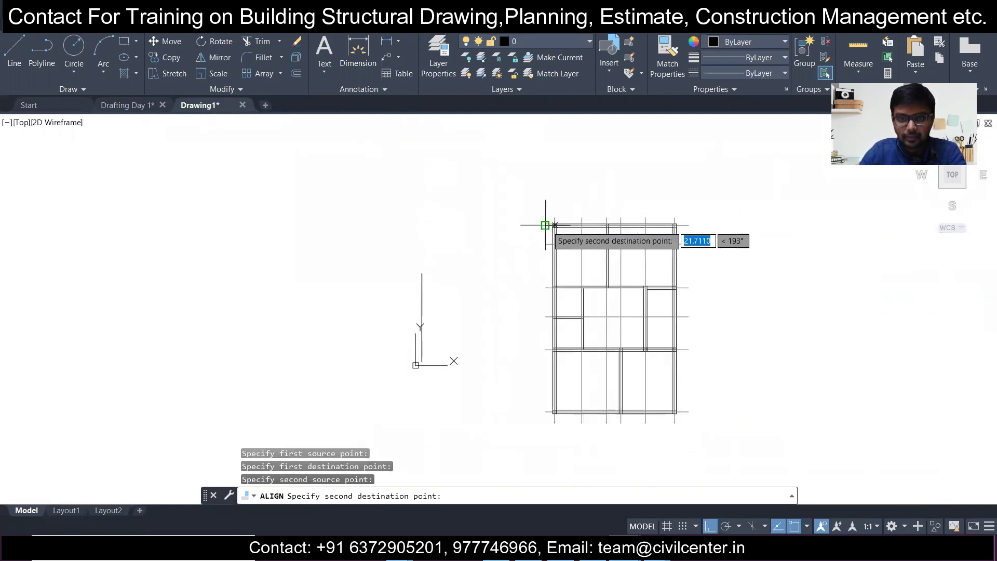
click(421, 272)
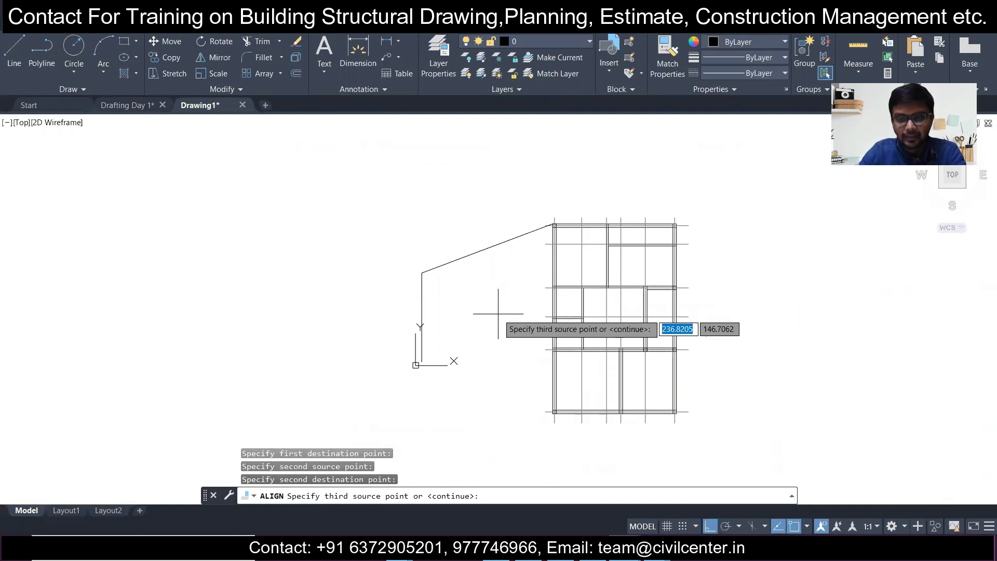
key(Return)
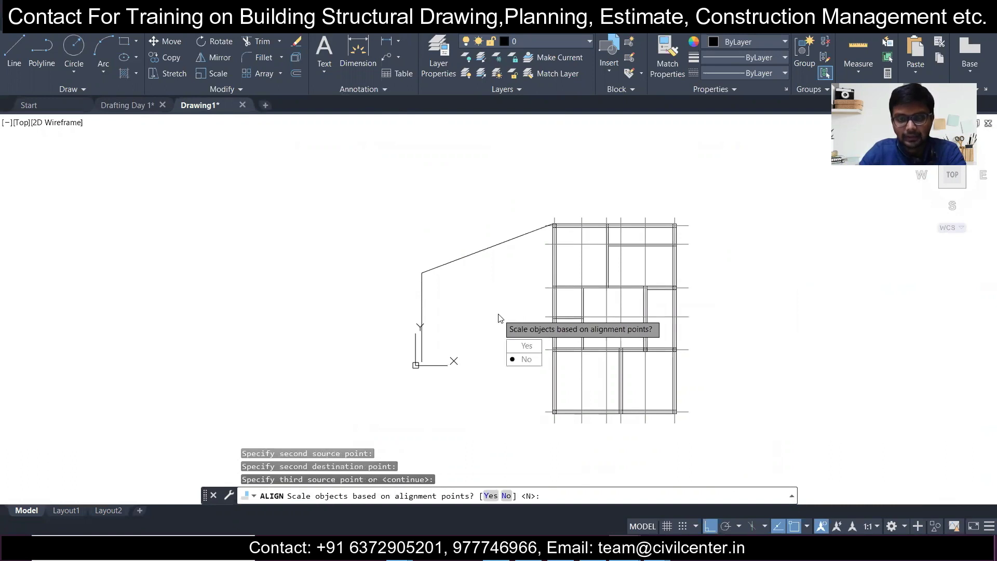
click(520, 346)
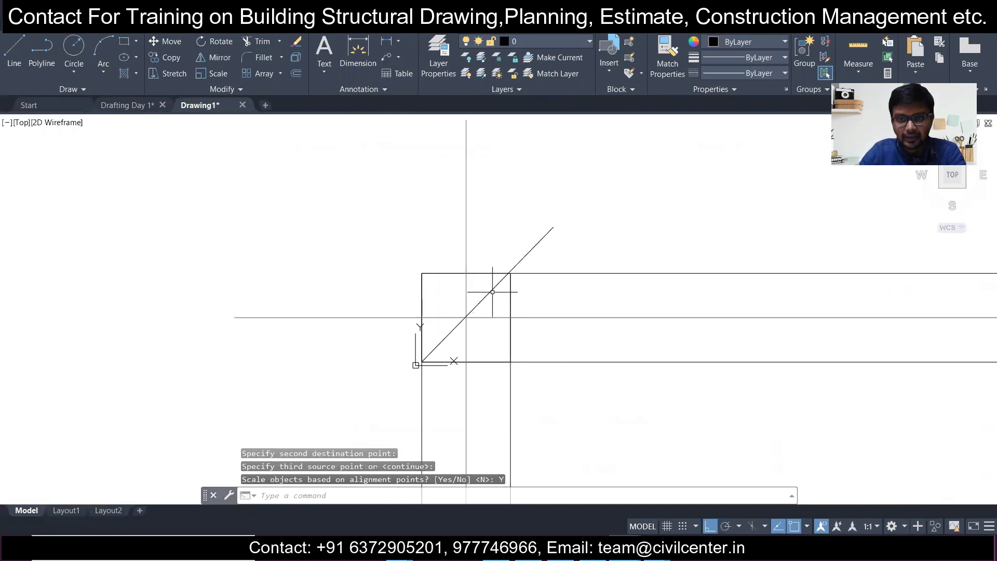
key(Escape)
click(544, 249)
click(522, 222)
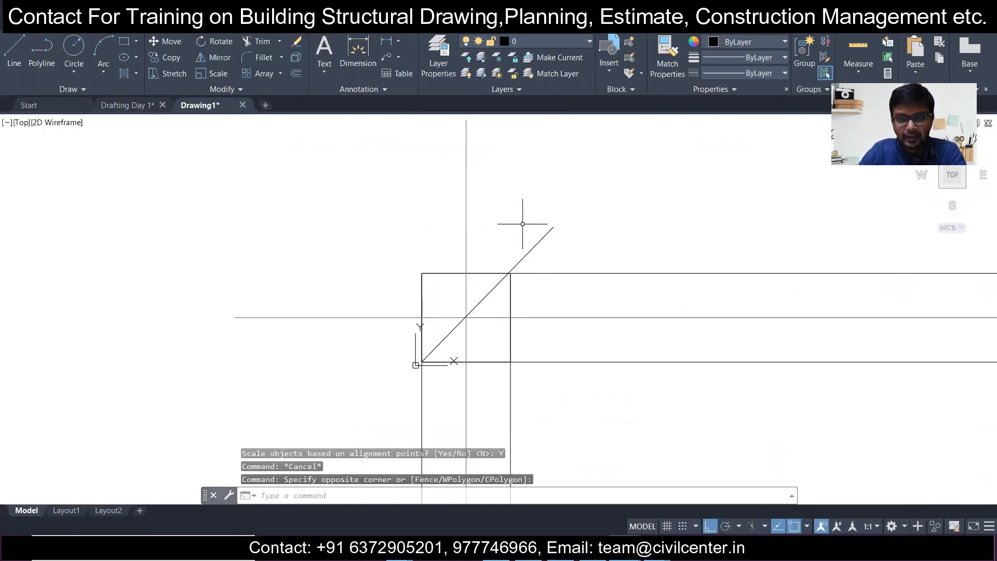
Step: Check the width of the scaled plan's upper-left column with a trial dimension across its upper edge
scroll(439, 239, down, 2)
scroll(439, 239, down, 2)
scroll(477, 238, up, 3)
scroll(478, 233, down, 3)
scroll(474, 238, up, 5)
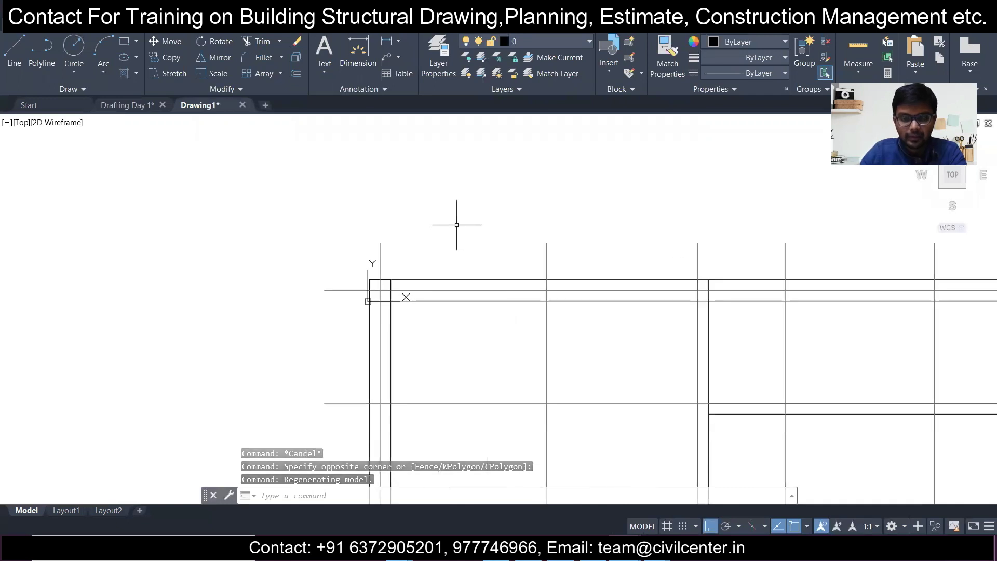
click(352, 61)
scroll(374, 283, up, 4)
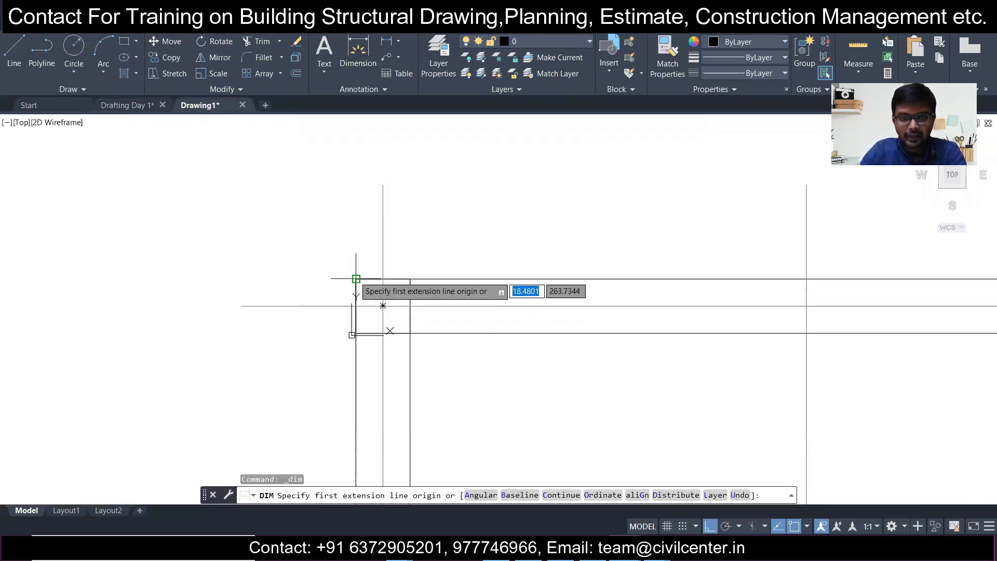
click(357, 279)
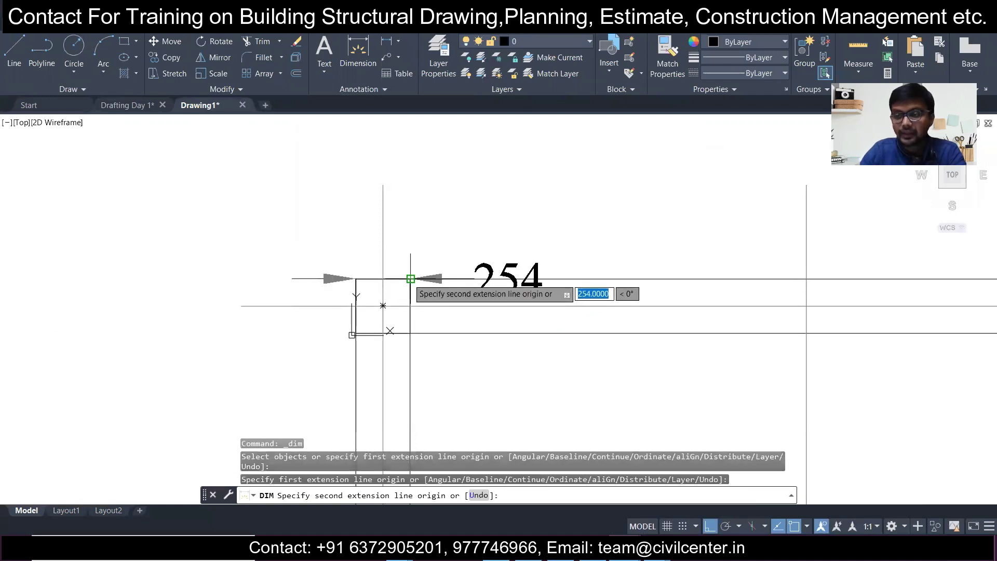
key(Escape)
scroll(399, 264, down, 3)
scroll(395, 260, down, 5)
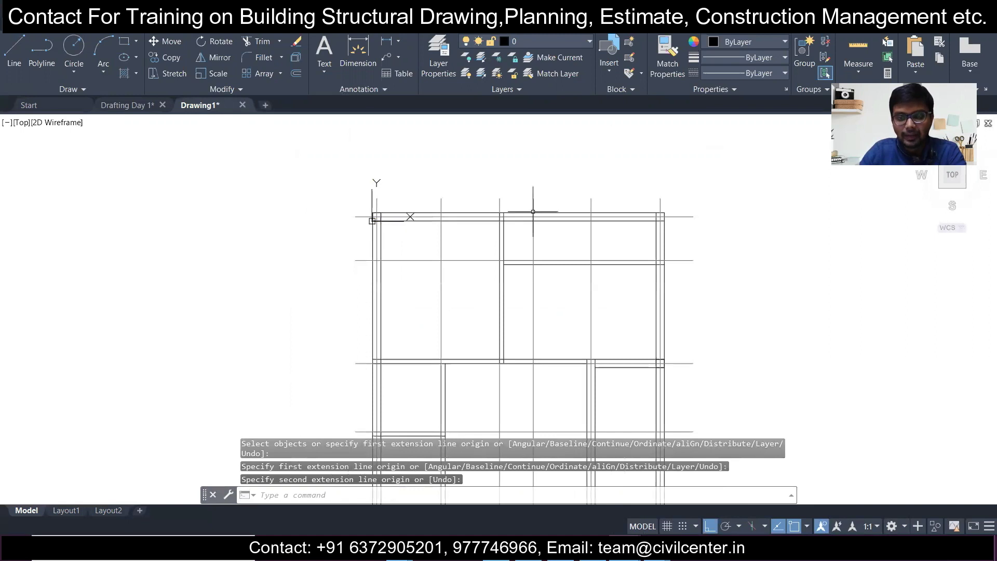
scroll(594, 205, up, 2)
click(717, 203)
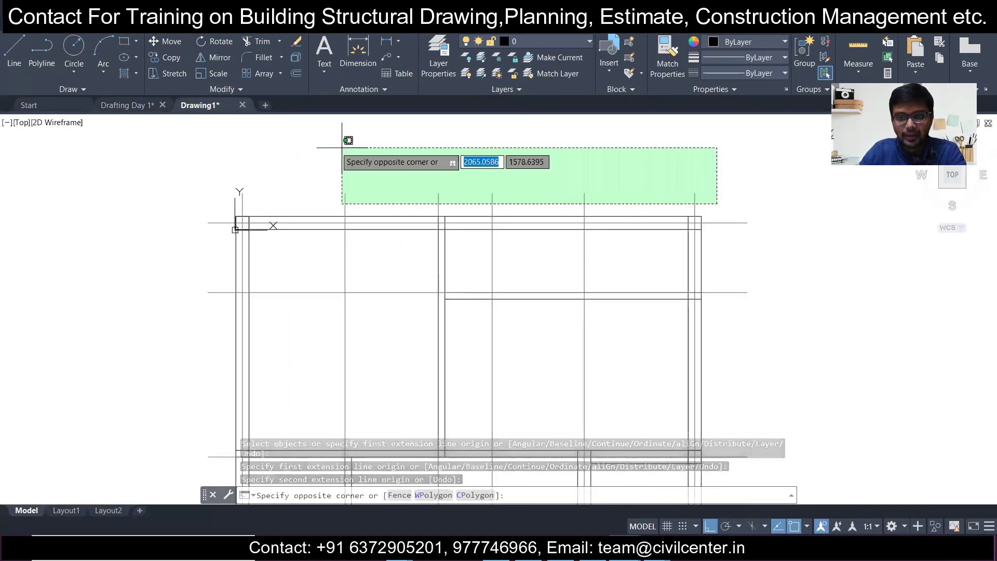
click(211, 146)
scroll(304, 175, up, 2)
scroll(304, 174, down, 2)
scroll(304, 174, up, 2)
scroll(304, 174, down, 2)
scroll(304, 174, up, 2)
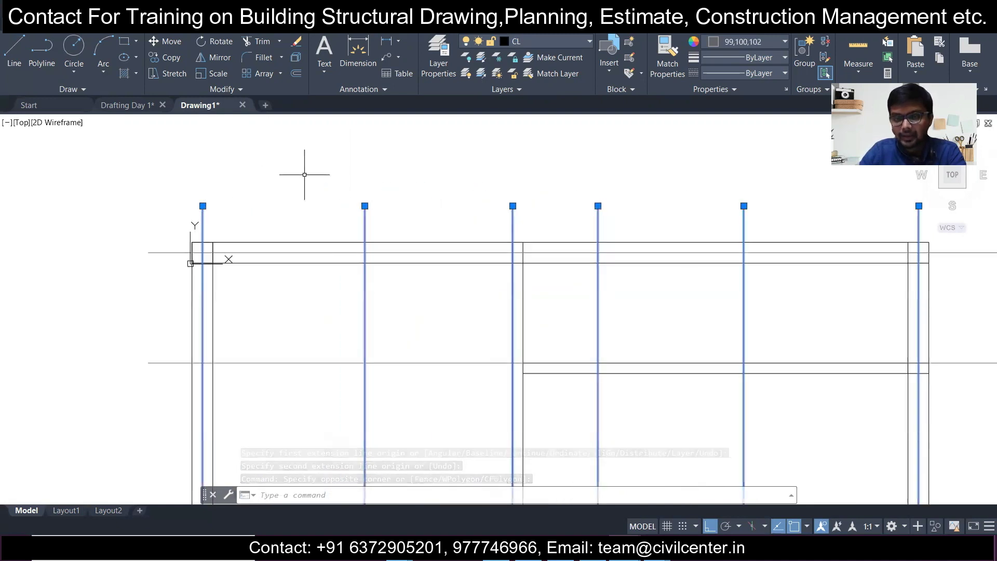
scroll(291, 197, down, 6)
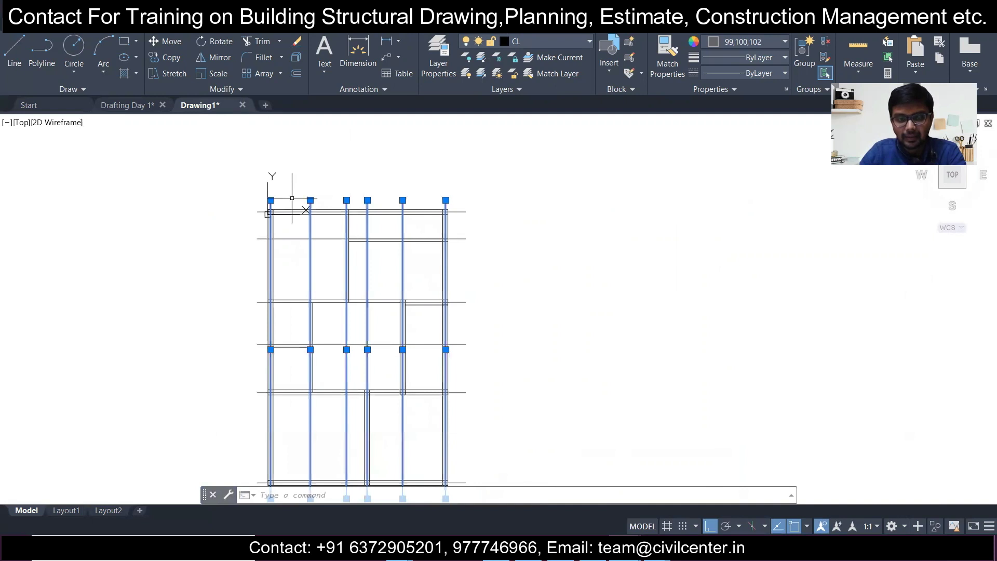
key(Escape)
Step: Trim the vertical centre lines' upper ends back to the plan's upper outer wall using a fence
scroll(292, 198, up, 4)
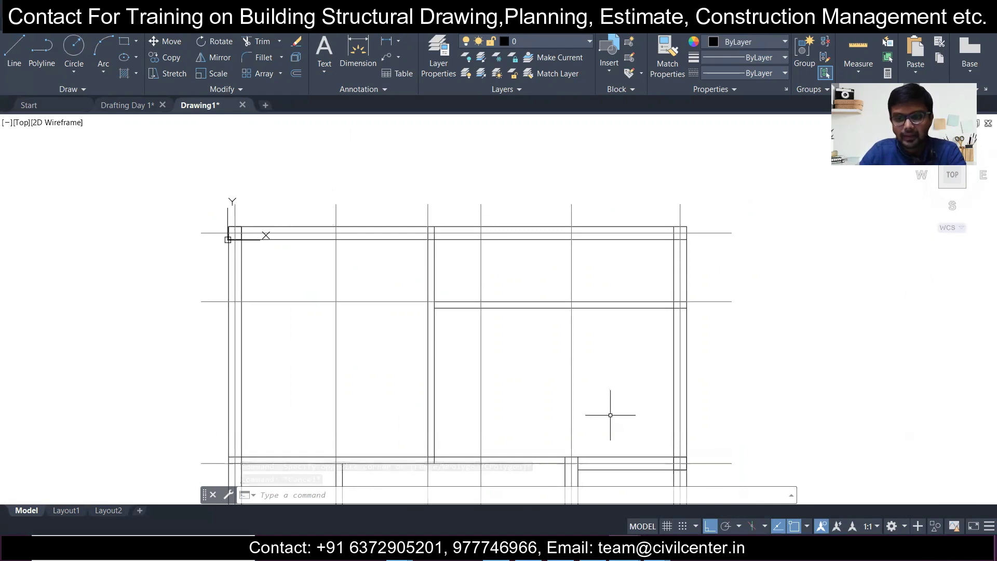
key(Return)
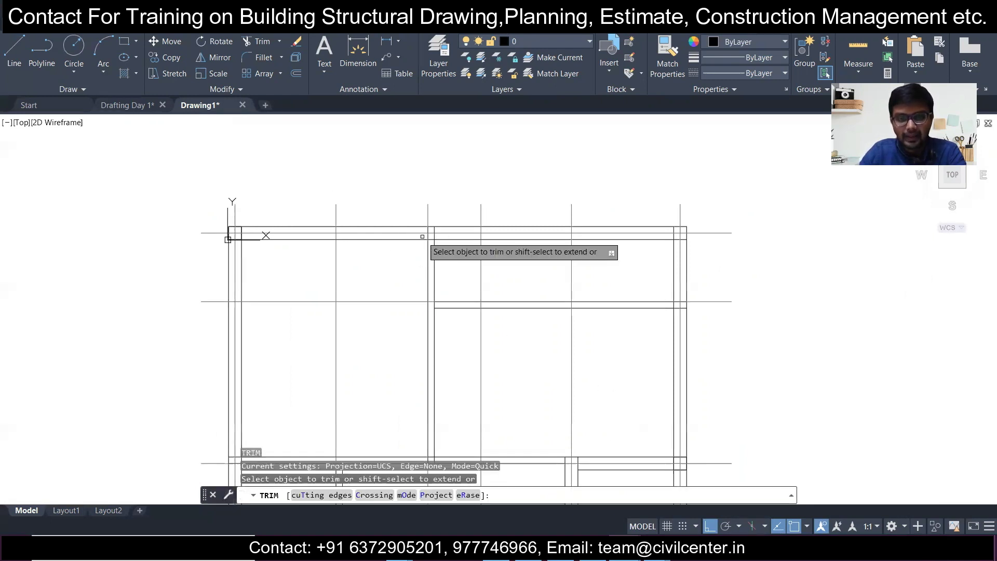
click(690, 214)
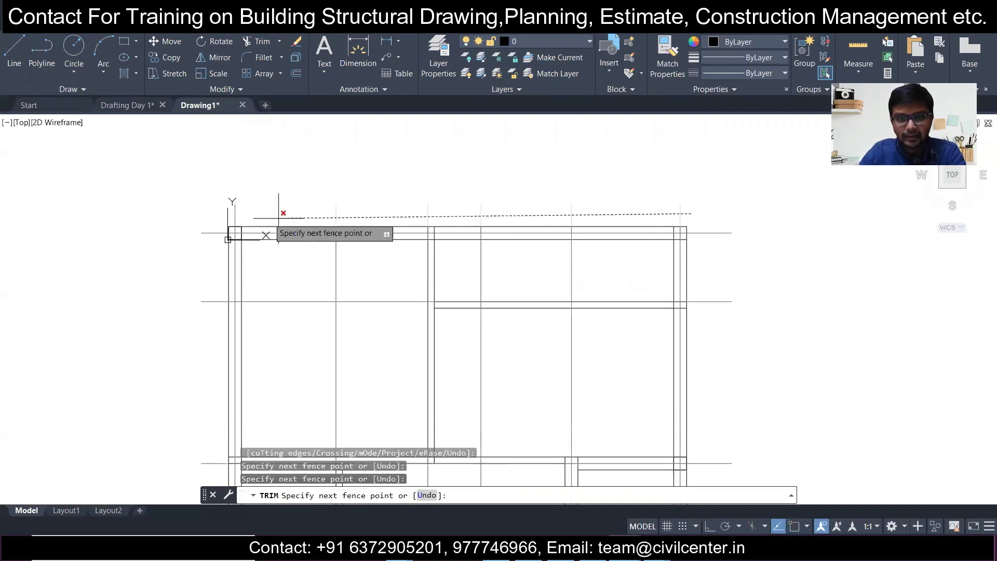
click(212, 215)
key(Return)
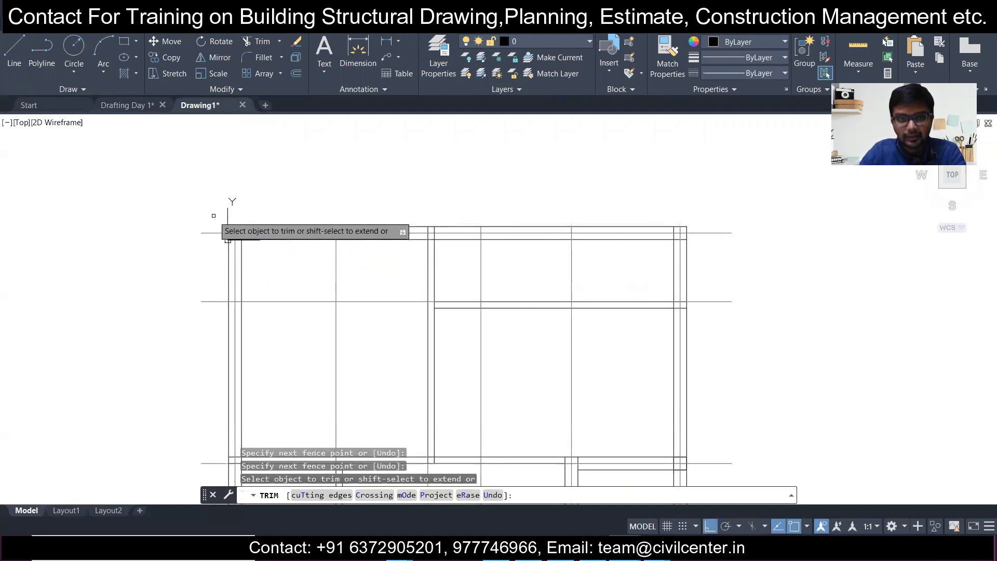
Step: Trim the horizontal centre lines' left ends and the vertical centre lines' lower ends back to the outer walls
click(214, 214)
middle_drag(207, 385, 240, 218)
middle_drag(247, 407, 269, 160)
mouse_move(265, 311)
middle_down()
mouse_move(258, 334)
mouse_move(294, 261)
middle_up()
key(Return)
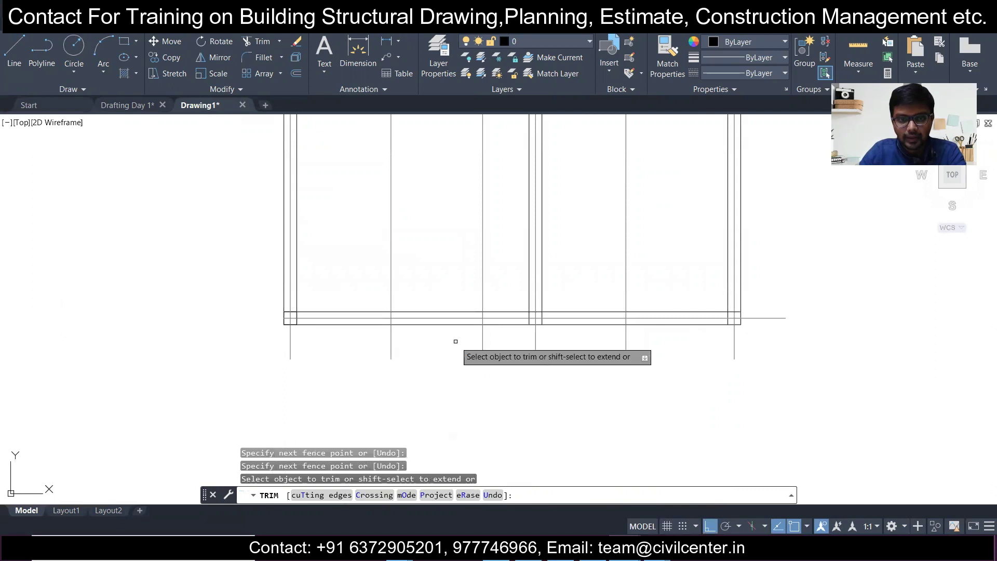
mouse_move(265, 344)
mouse_down()
mouse_move(596, 348)
mouse_move(701, 338)
mouse_move(753, 352)
mouse_move(772, 340)
mouse_up()
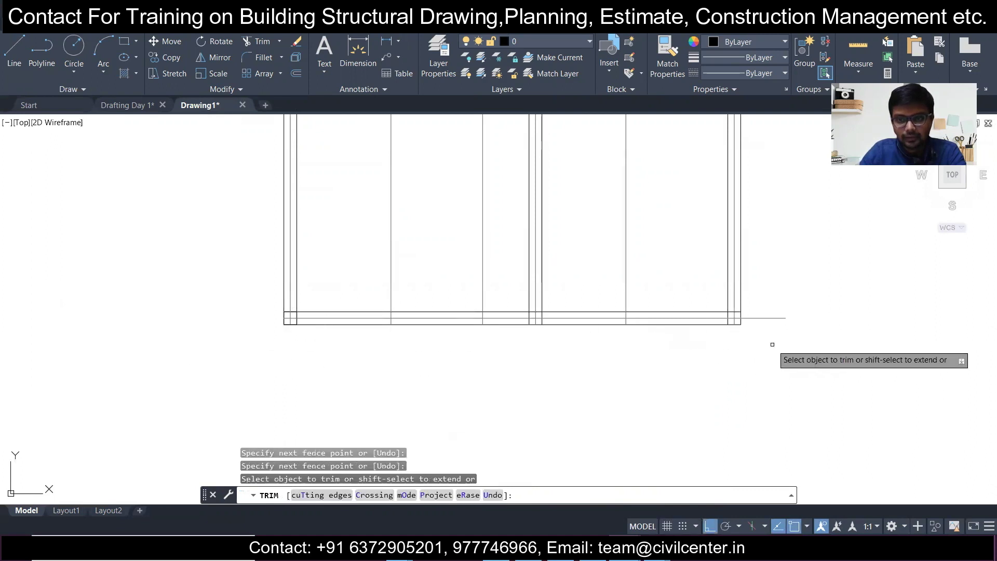
Step: Trim the horizontal centre lines' right ends back to the plan's right outer wall and finish trimming
click(746, 364)
scroll(717, 350, down, 4)
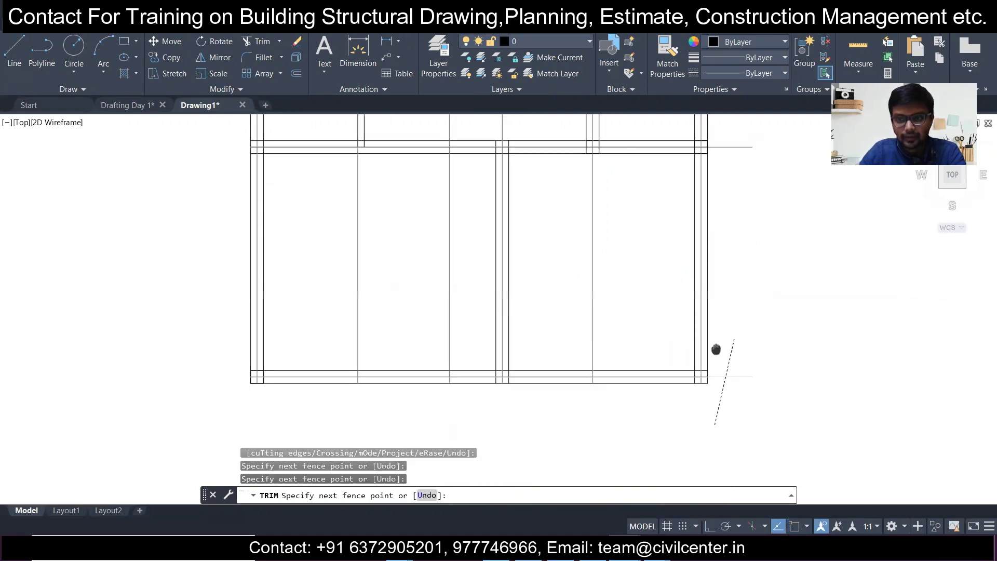
scroll(518, 348, down, 2)
key(Return)
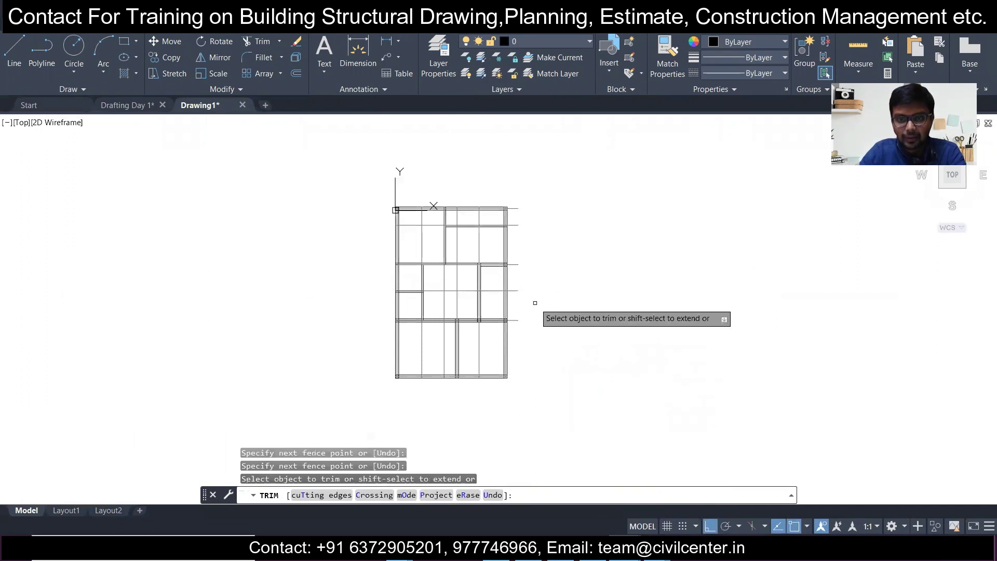
mouse_move(520, 330)
mouse_down()
mouse_move(528, 257)
mouse_move(516, 205)
mouse_up()
scroll(516, 205, up, 5)
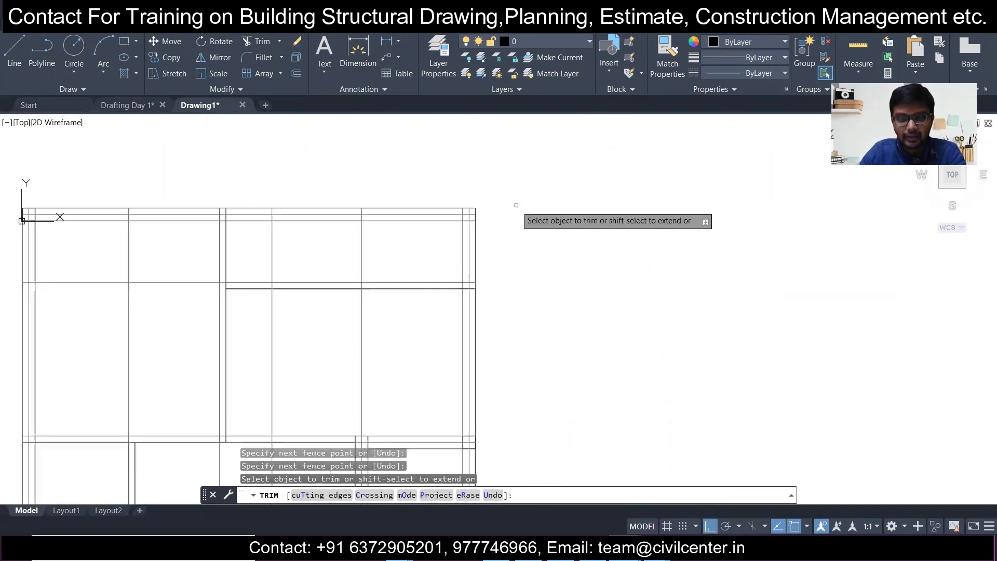
scroll(516, 205, down, 3)
key(Escape)
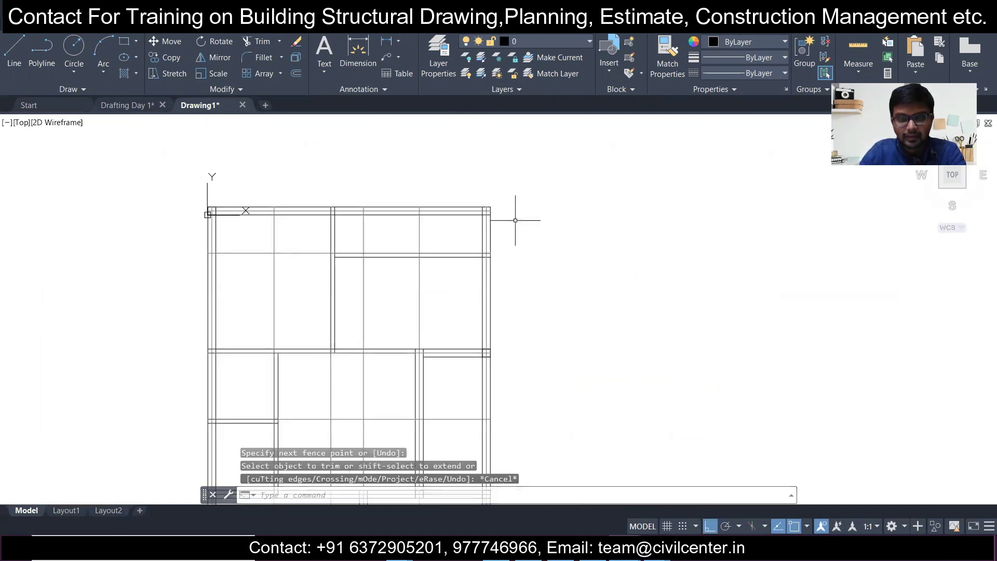
Step: Turn off the current layer 0 by picking one of its wall lines, keeping only the centre lines displayed
middle_drag(350, 243, 428, 272)
scroll(392, 246, up, 4)
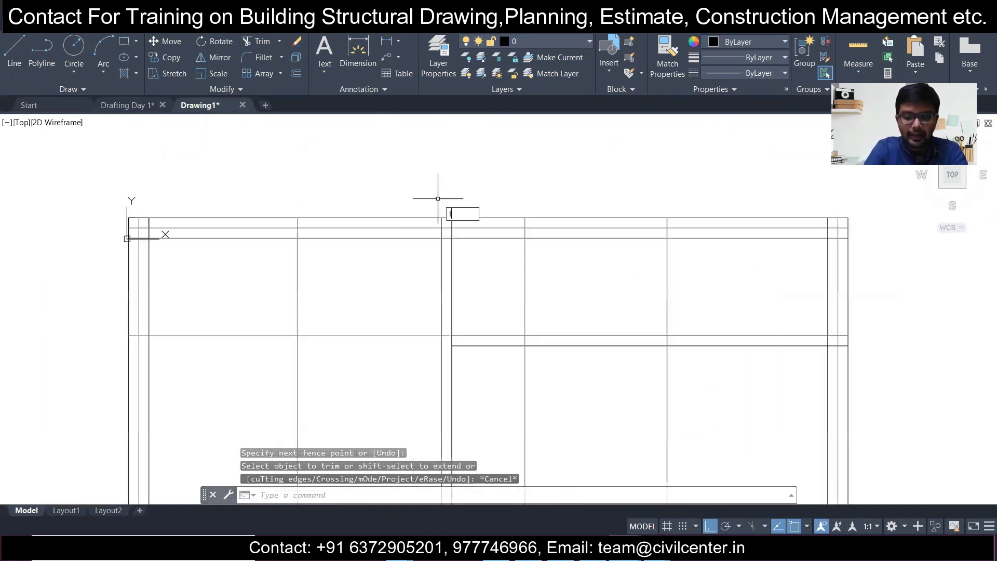
text(lay)
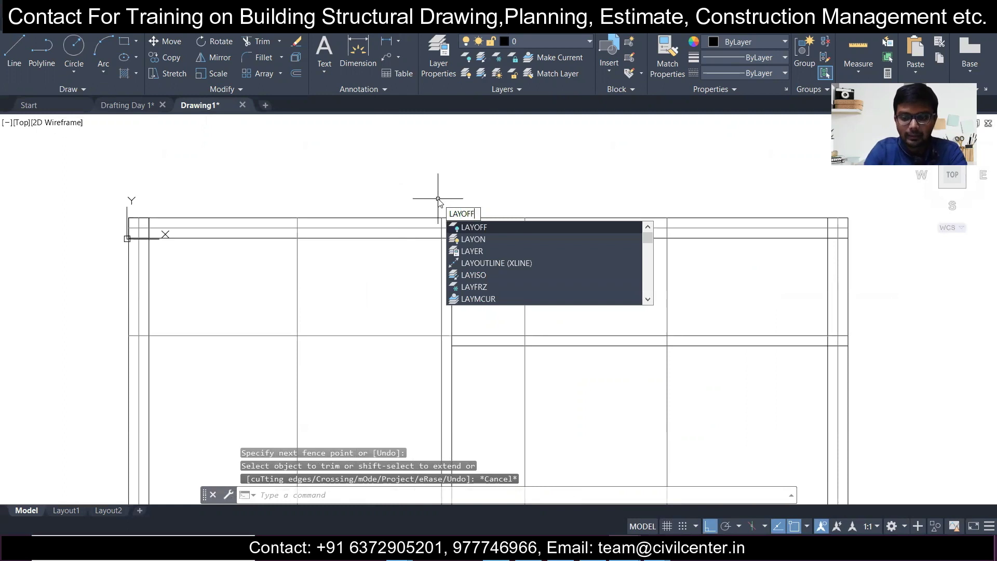
key(Return)
click(413, 219)
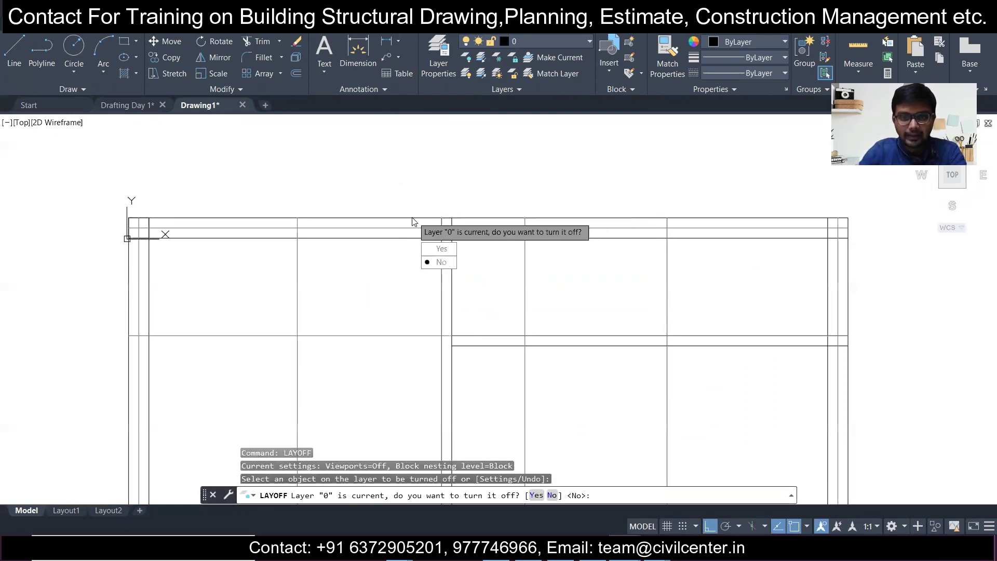
click(439, 248)
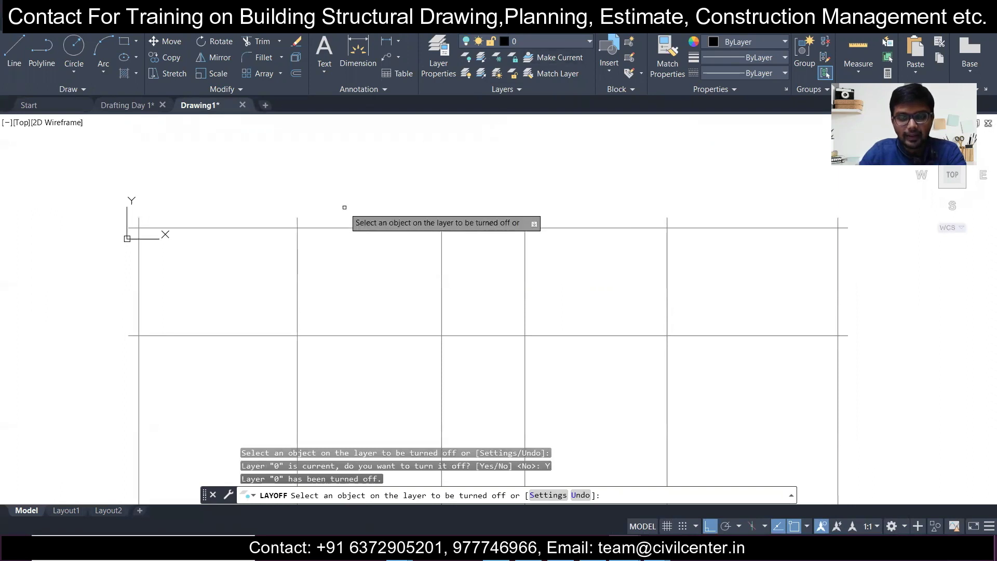
scroll(224, 208, down, 3)
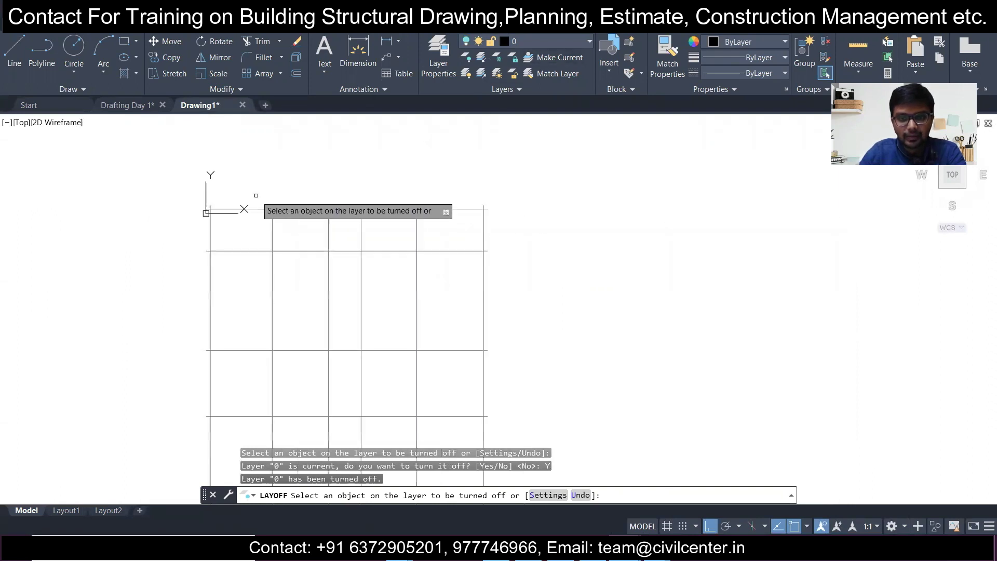
scroll(211, 216, up, 2)
middle_drag(174, 218, 291, 205)
scroll(317, 190, up, 4)
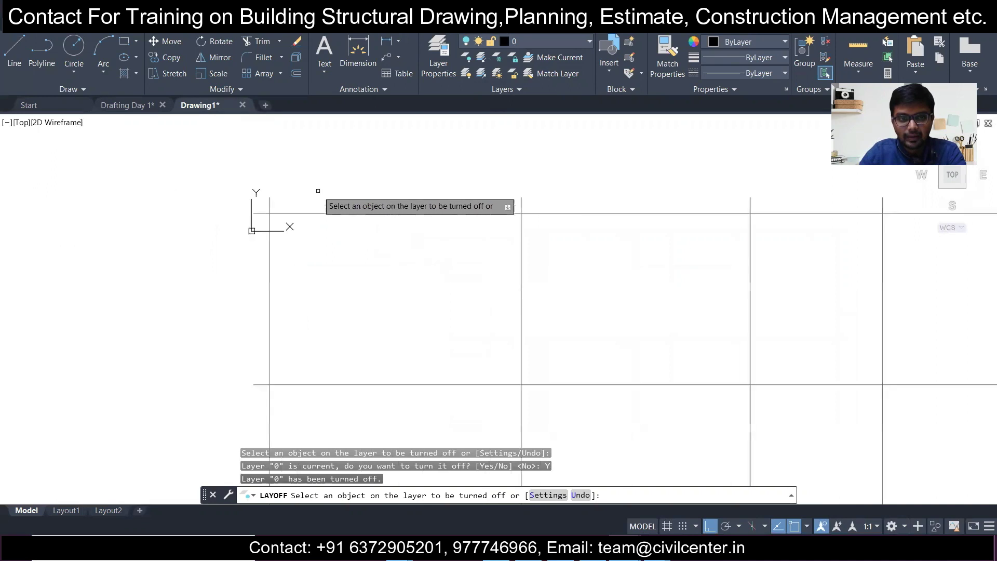
key(Escape)
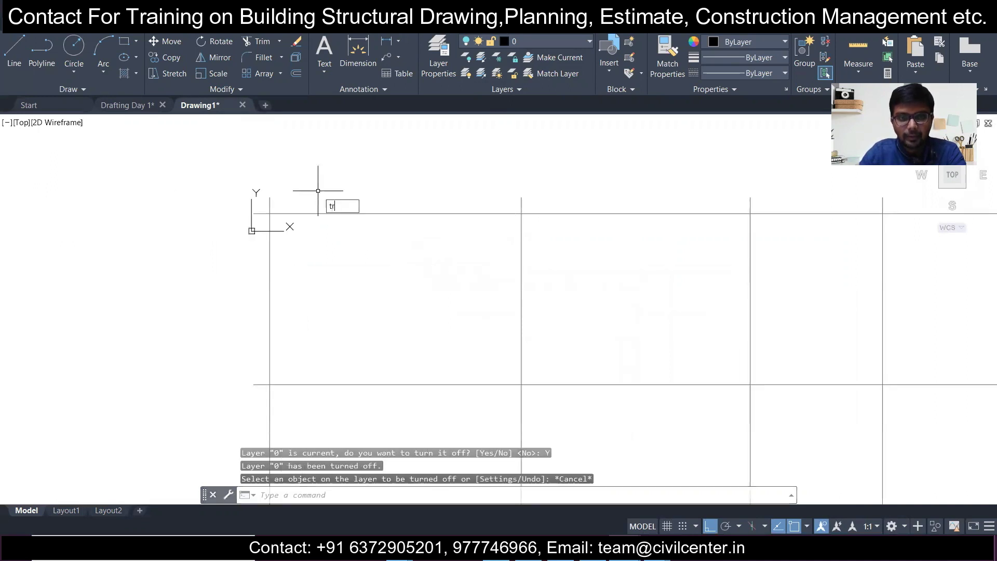
Step: Trim the vertical centre lines' upper ends back to the topmost horizontal centre line using fences
text(tr)
key(Return)
drag(257, 208, 527, 205)
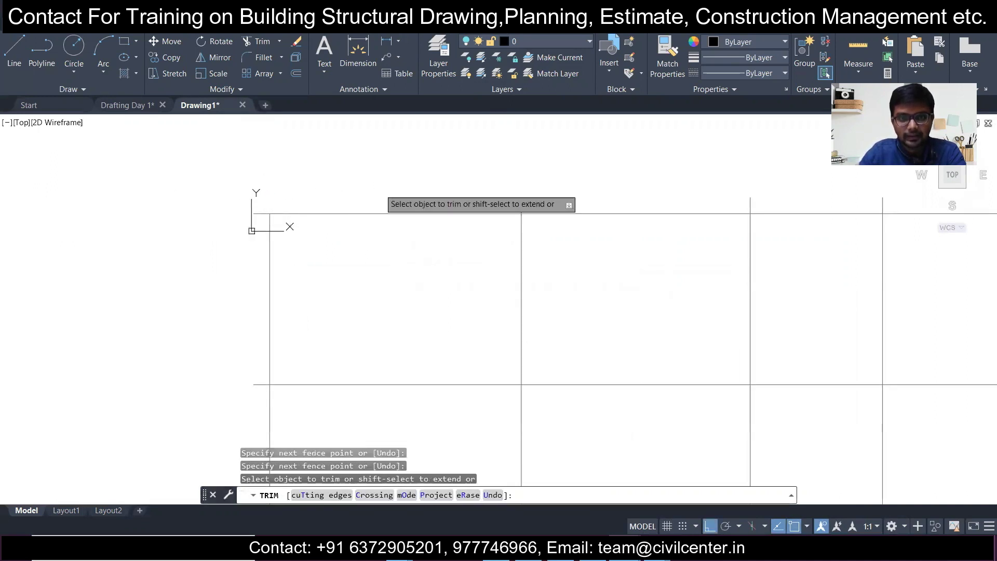
click(379, 189)
scroll(481, 200, down, 4)
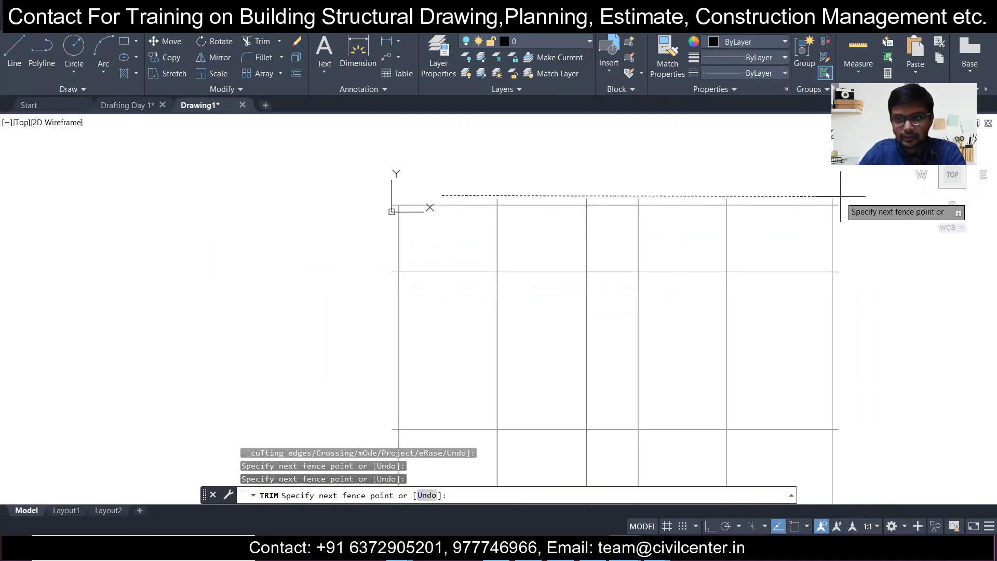
key(Return)
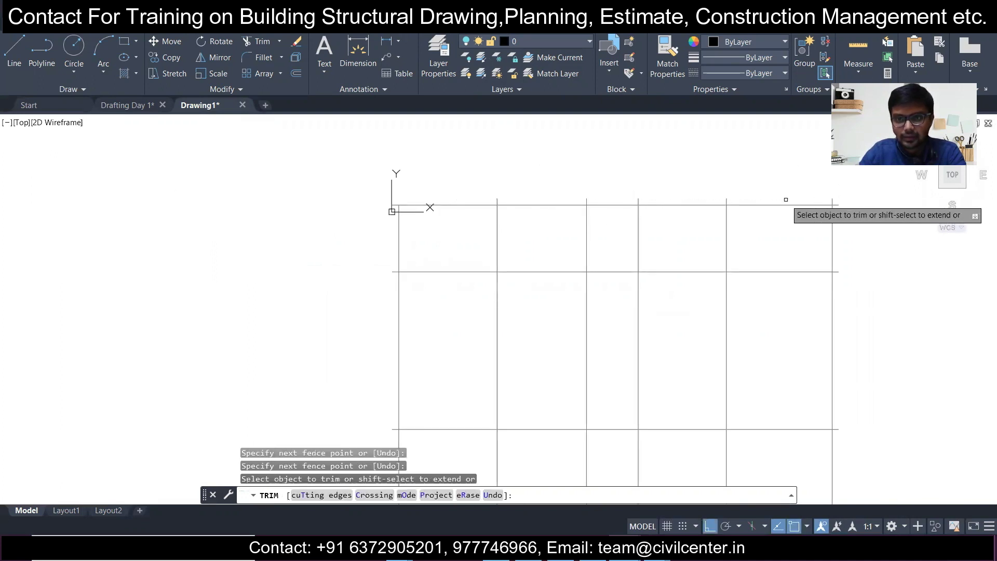
click(785, 199)
click(481, 198)
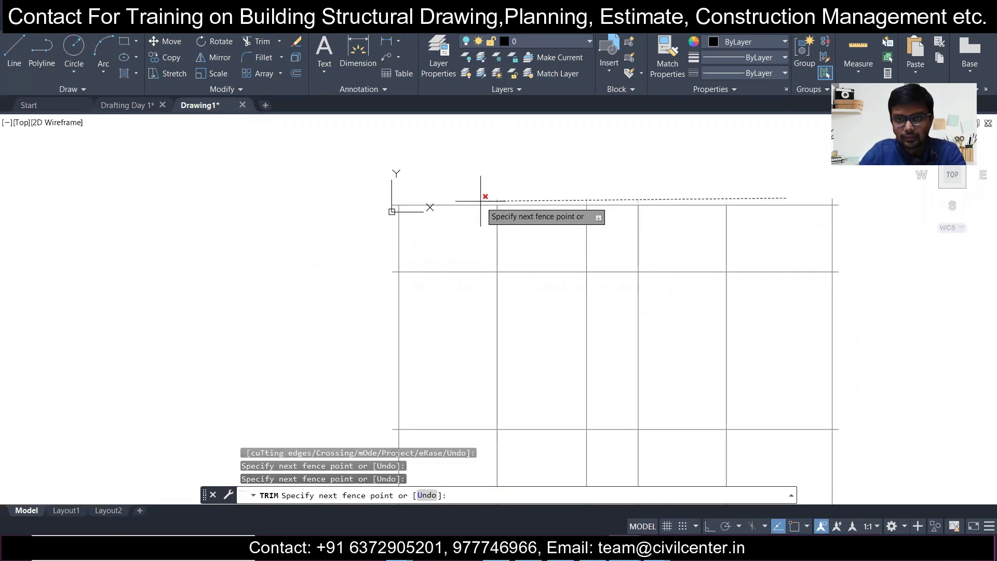
key(Return)
Step: Trim the horizontal centre lines' left ends back to the leftmost vertical centre line using a fence
scroll(416, 223, up, 4)
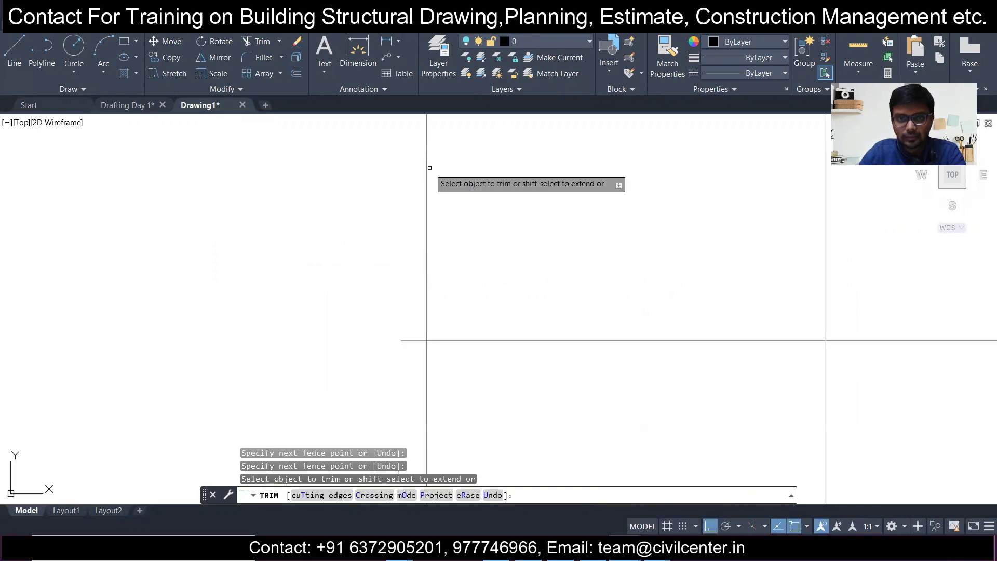
click(431, 179)
scroll(423, 317, down, 3)
middle_drag(422, 378, 445, 334)
scroll(440, 218, down, 3)
scroll(445, 340, up, 5)
key(Return)
Step: Trim the vertical centre lines' lower ends back to the bottom horizontal centre line using a fence
scroll(445, 334, up, 3)
click(426, 303)
scroll(467, 307, down, 2)
middle_drag(739, 331, 581, 345)
scroll(643, 315, up, 6)
key(Return)
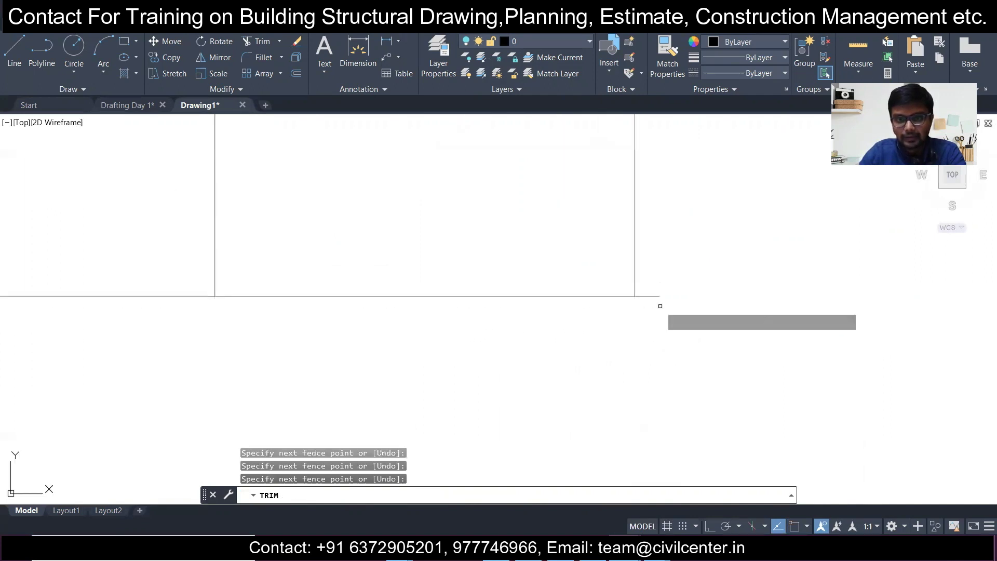
Step: Fence-trim the overhanging centre line ends at the grid's lower-right corner
click(647, 313)
scroll(648, 310, down, 4)
middle_drag(647, 310, 565, 459)
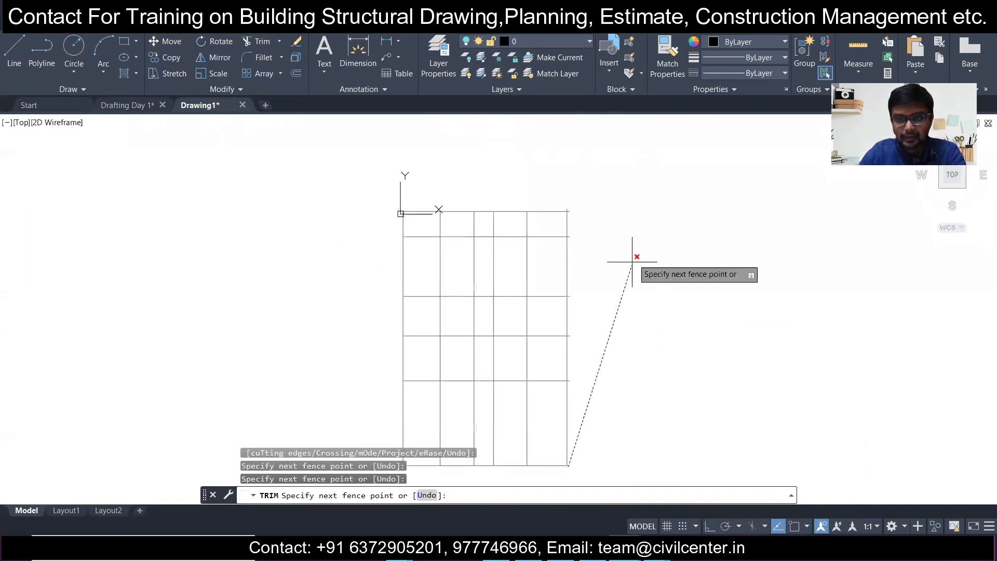
scroll(583, 353, up, 6)
middle_drag(521, 352, 513, 303)
scroll(513, 304, down, 2)
key(Return)
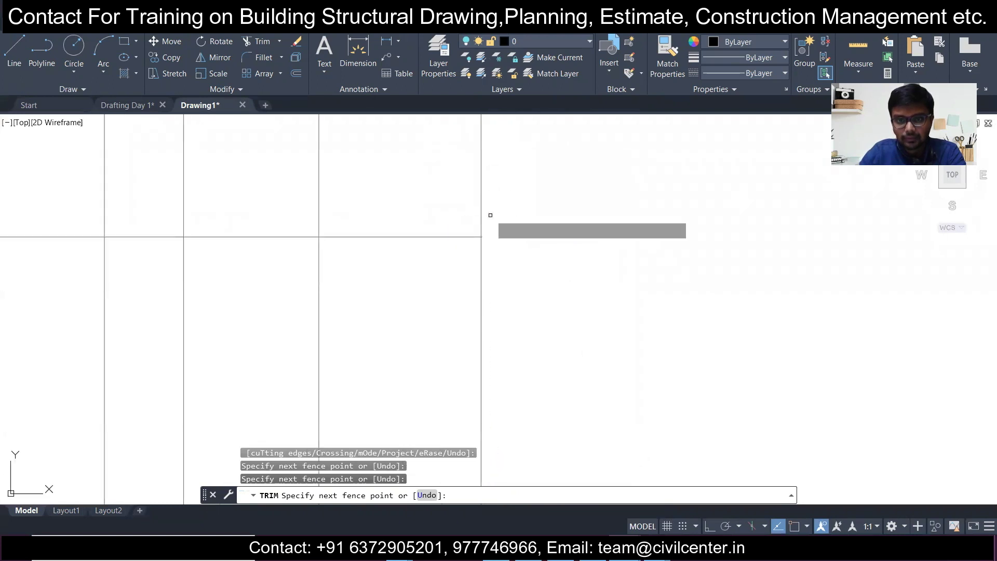
Step: Trim the remaining right-hand overhangs of the horizontal centre lines up to the grid's upper-right corner and finish trimming
click(491, 243)
scroll(498, 171, down, 5)
scroll(507, 160, up, 2)
middle_drag(508, 161, 531, 320)
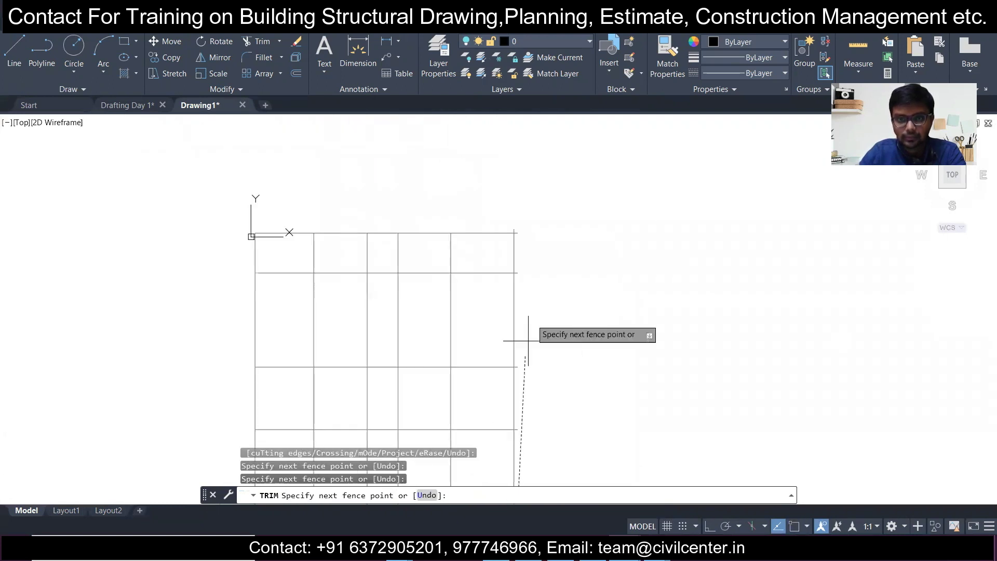
scroll(513, 247, up, 2)
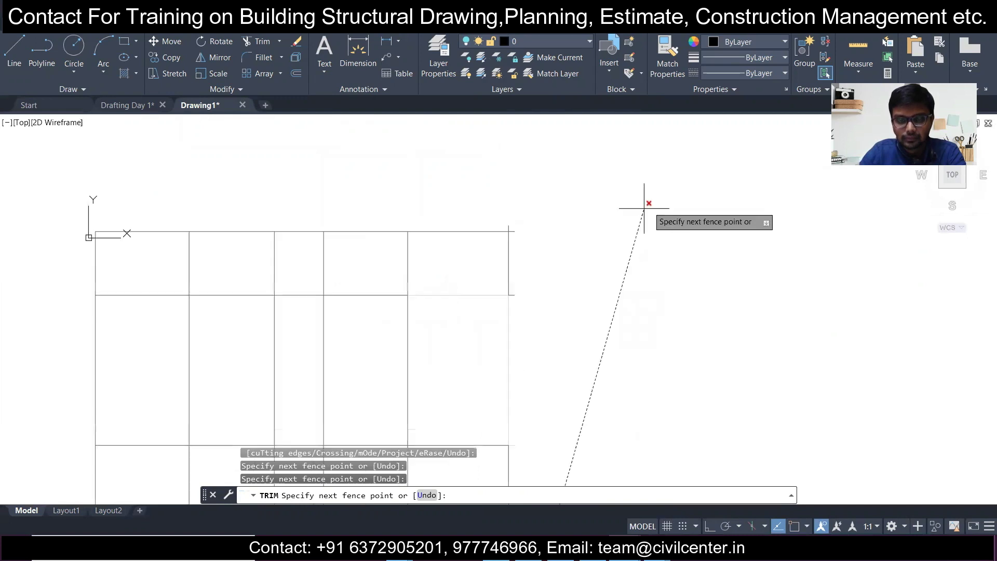
scroll(515, 209, up, 2)
key(Return)
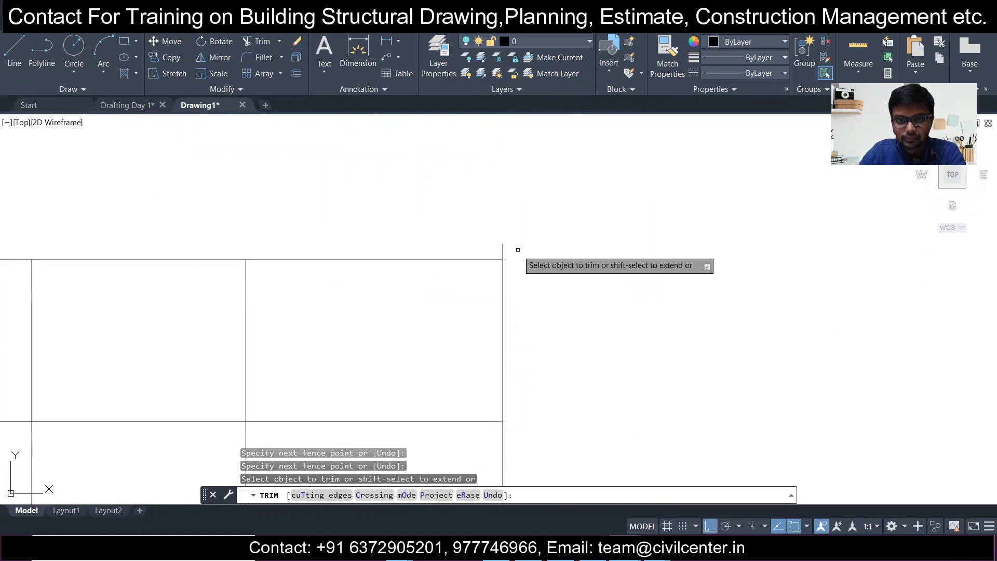
scroll(508, 244, down, 4)
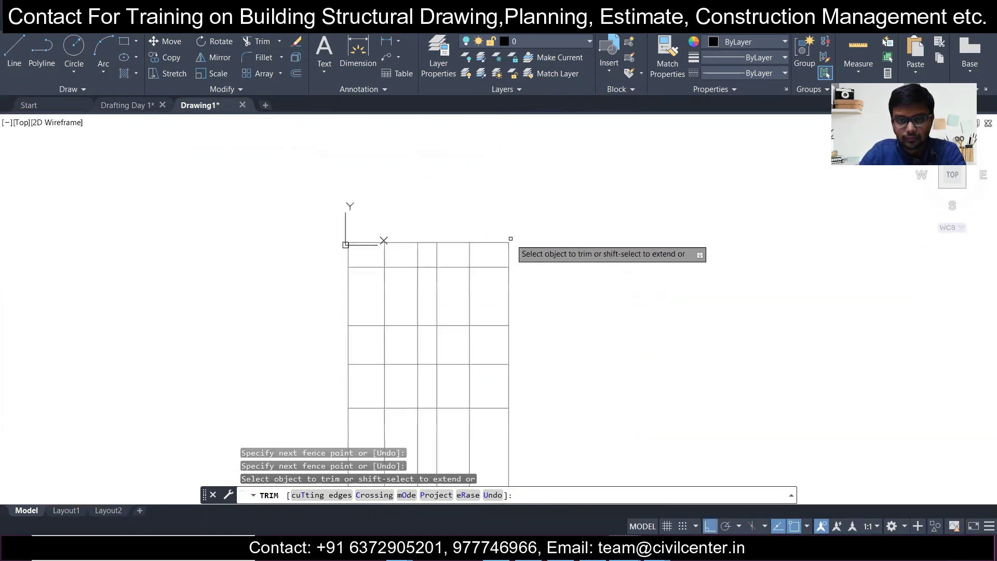
middle_drag(516, 236, 556, 210)
scroll(546, 261, up, 2)
mouse_move(546, 261)
middle_down()
mouse_move(585, 300)
mouse_move(615, 304)
middle_up()
key(Escape)
scroll(616, 255, down, 2)
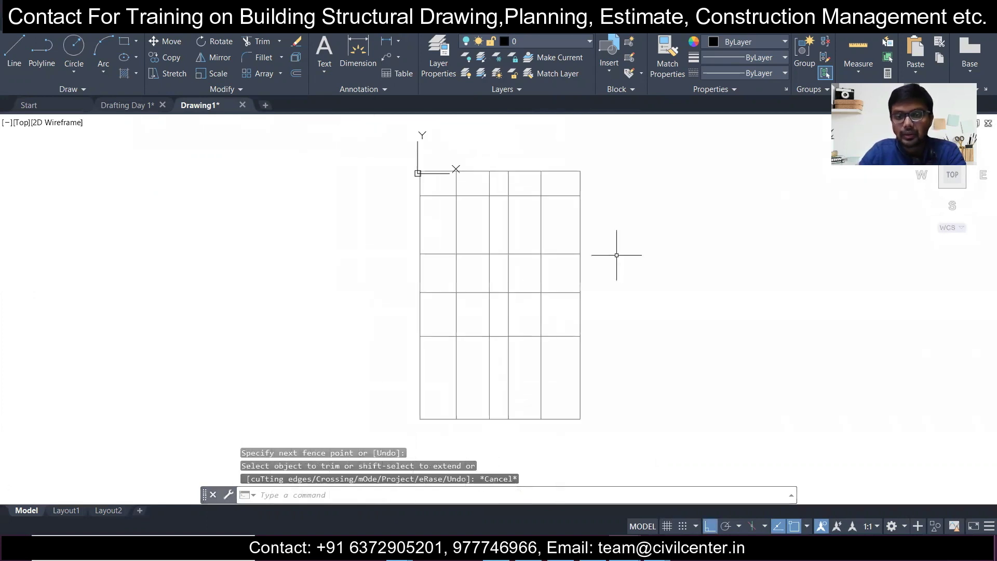
Step: Turn all layers back on with LAYON to show the walls together with the centre lines
scroll(616, 255, up, 2)
scroll(616, 254, down, 2)
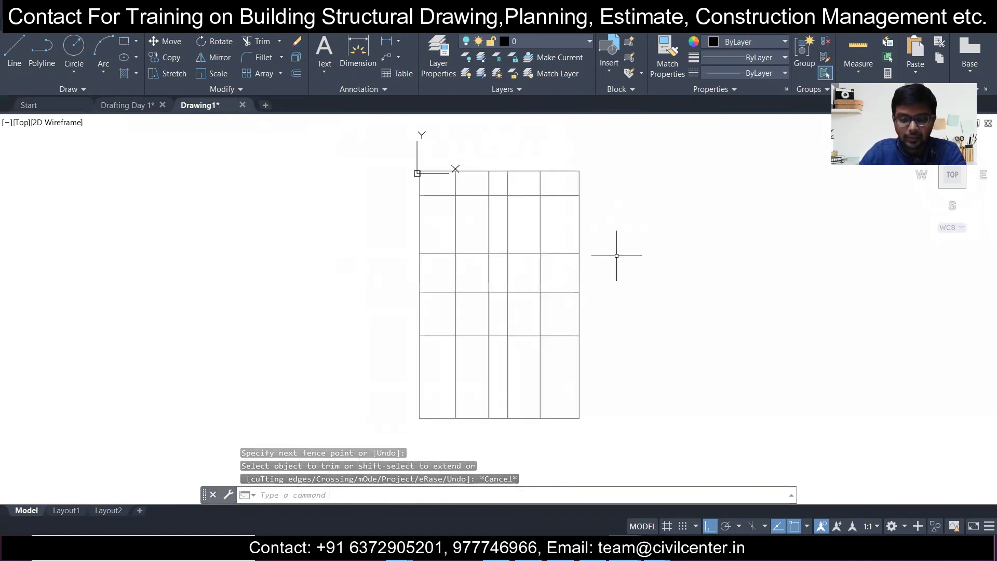
text(layon)
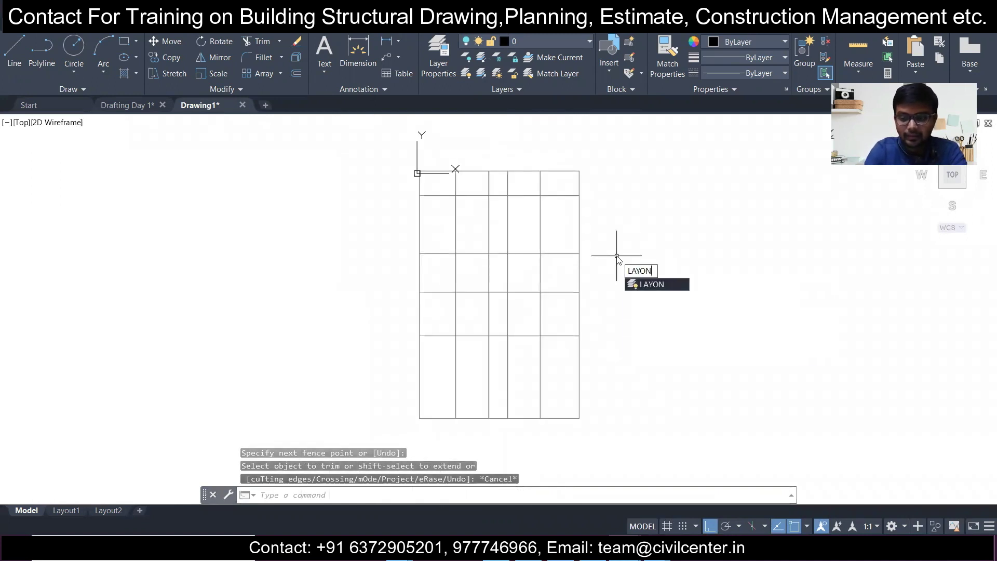
key(Return)
scroll(566, 249, up, 2)
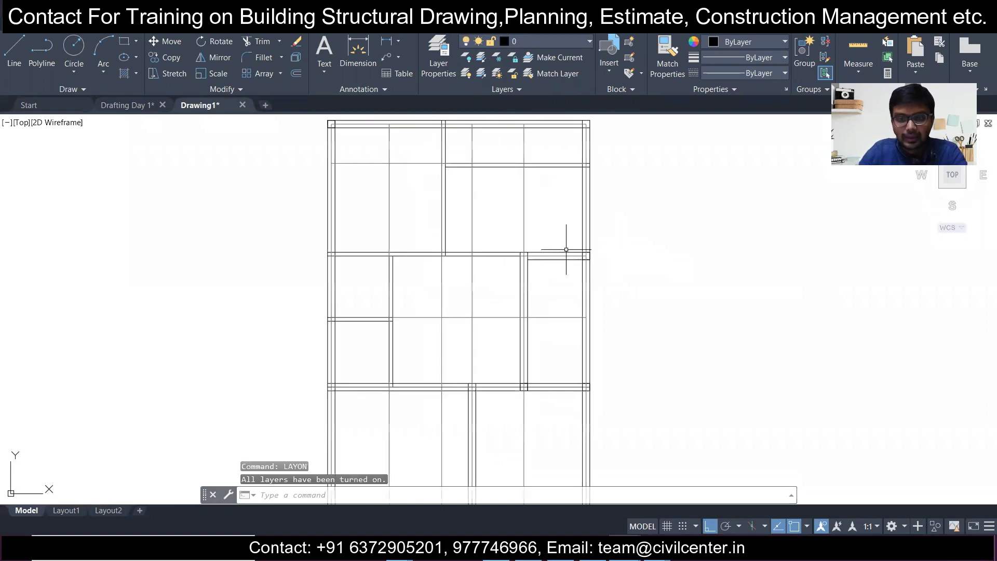
mouse_move(502, 250)
middle_down()
mouse_move(511, 261)
mouse_move(460, 245)
mouse_move(482, 307)
middle_up()
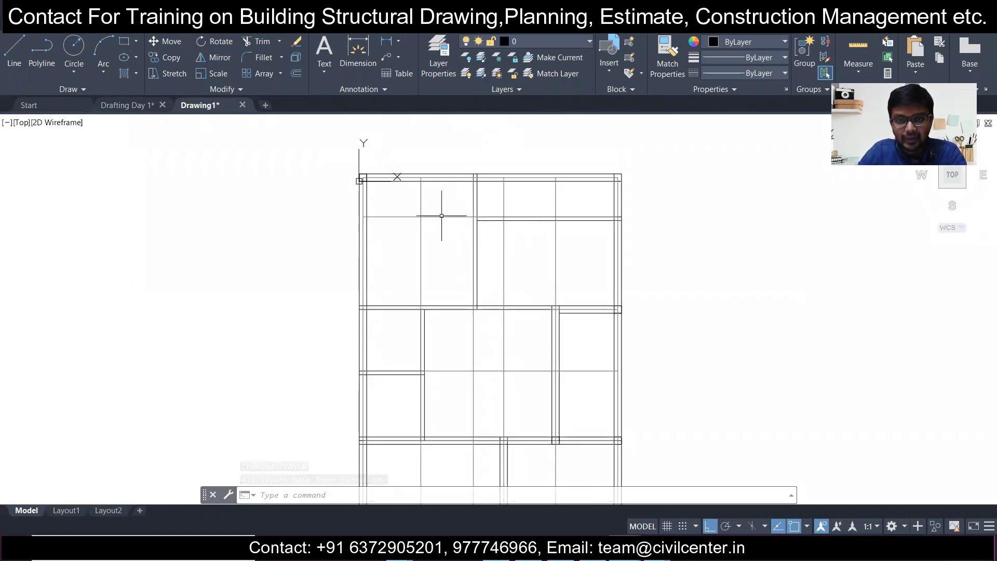
Step: Shorten the second horizontal centre line from the top by stretching its left end to the upper vertical partition wall
scroll(441, 216, up, 2)
click(372, 224)
click(356, 190)
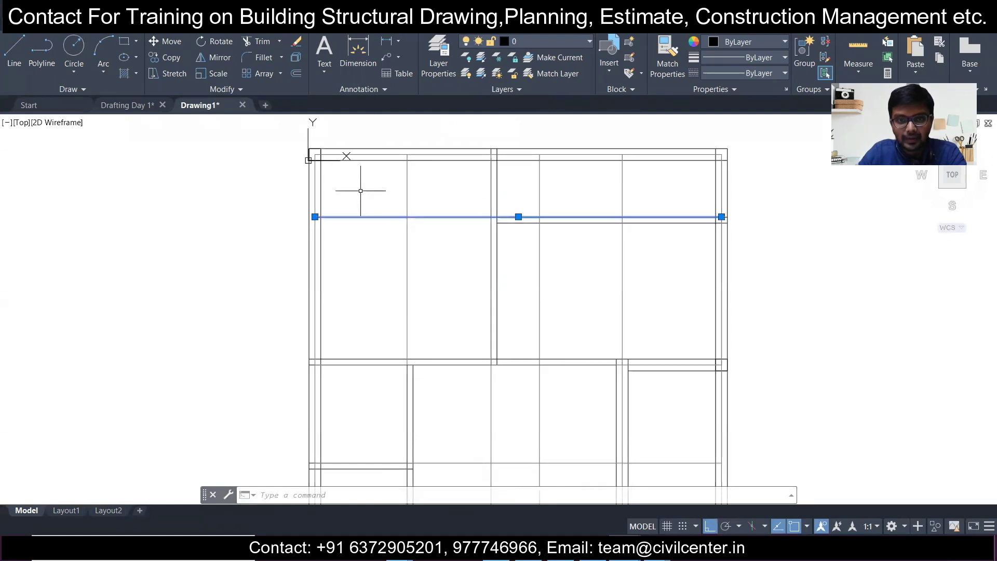
scroll(366, 219, up, 2)
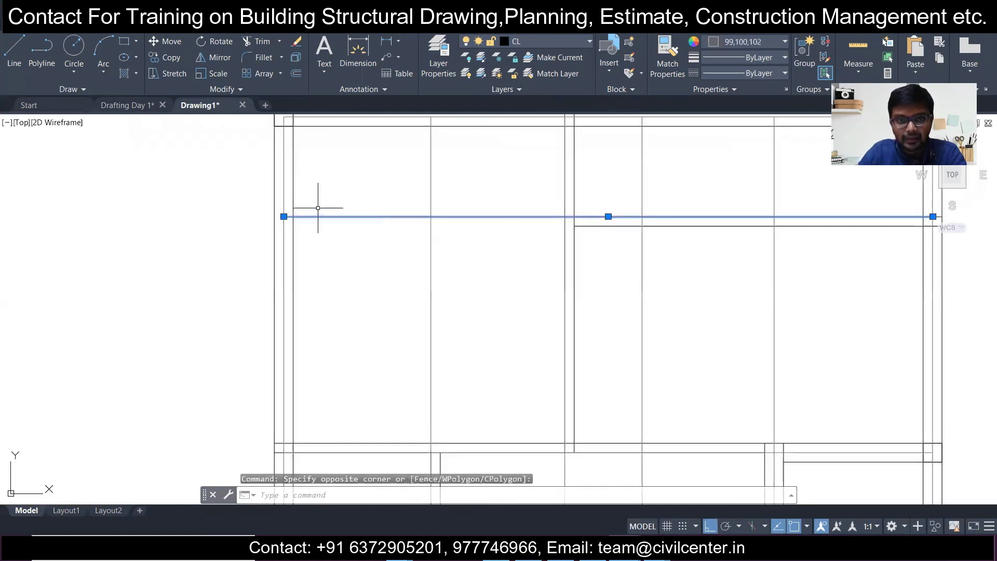
click(284, 216)
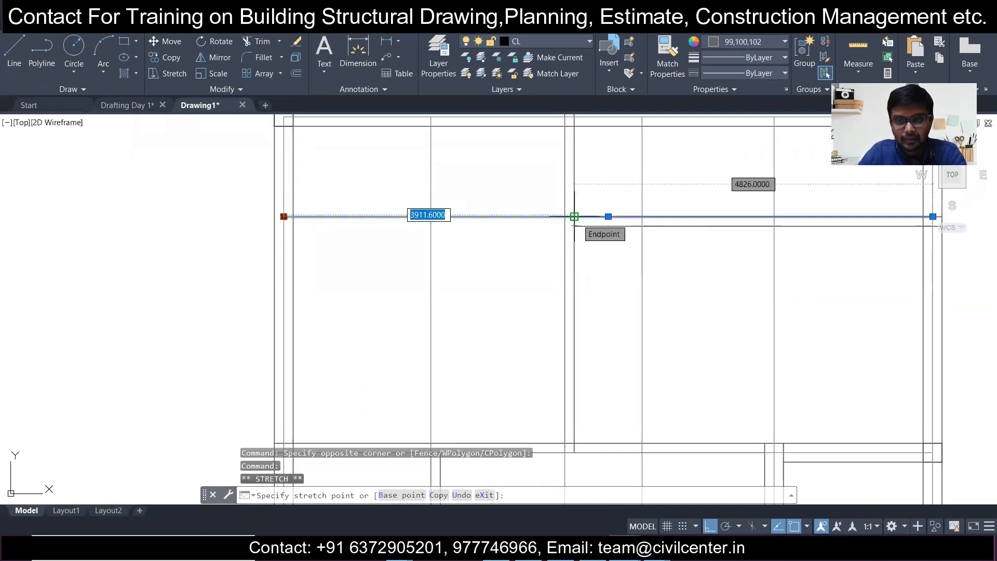
middle_drag(574, 216, 543, 302)
scroll(543, 303, up, 2)
scroll(539, 300, down, 2)
click(531, 301)
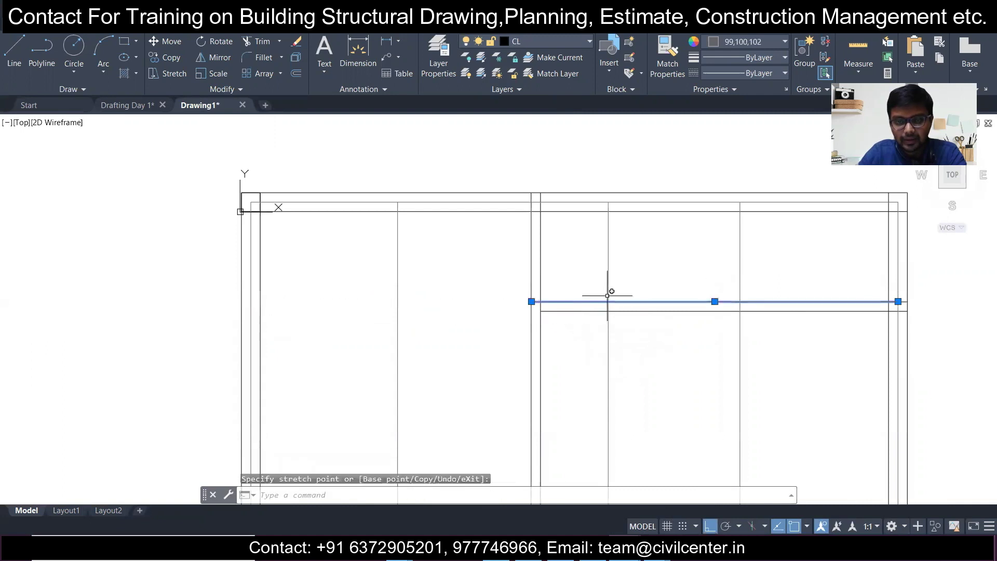
key(Escape)
scroll(533, 326, down, 3)
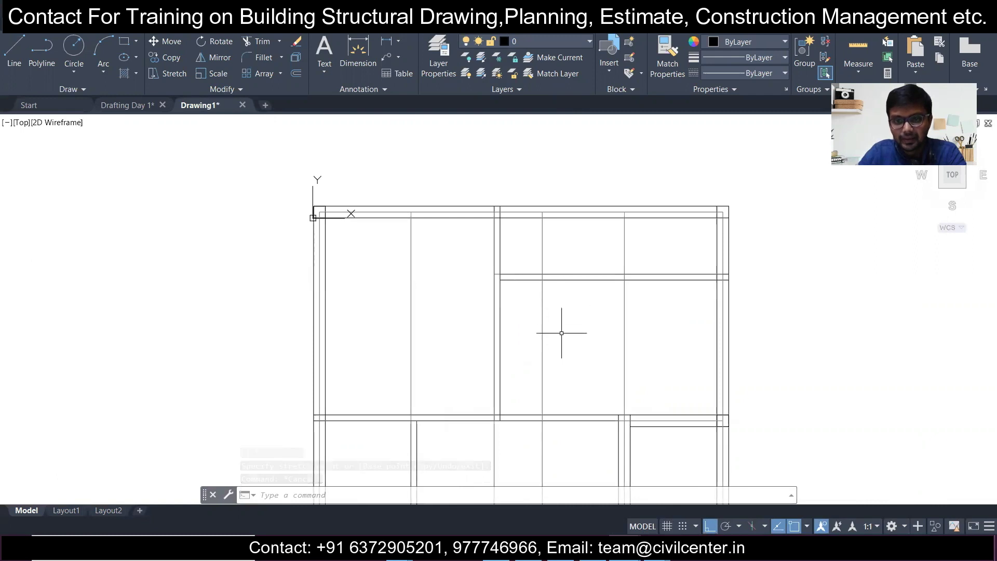
Step: Make CL the current layer with nothing selected
middle_drag(561, 332, 545, 307)
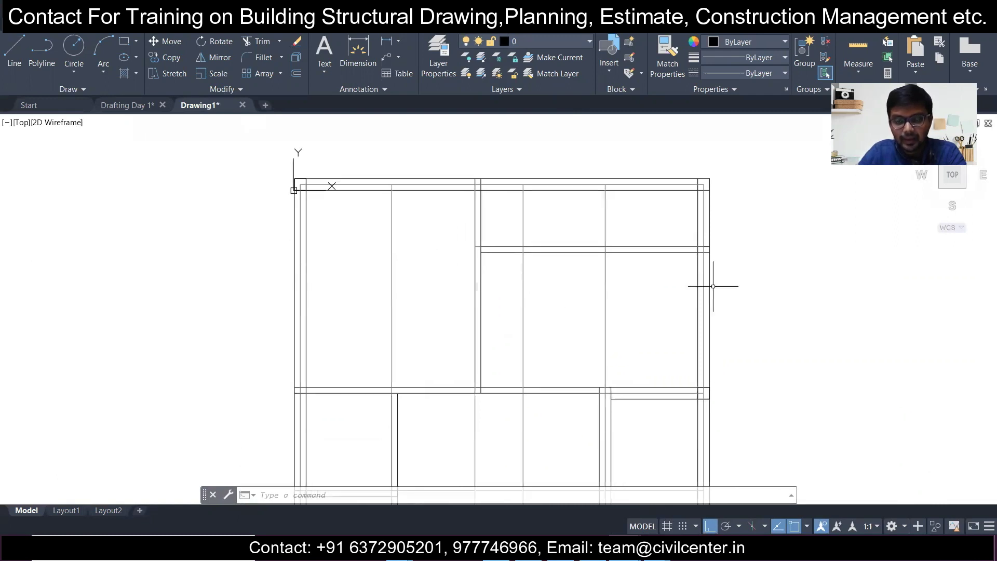
click(653, 206)
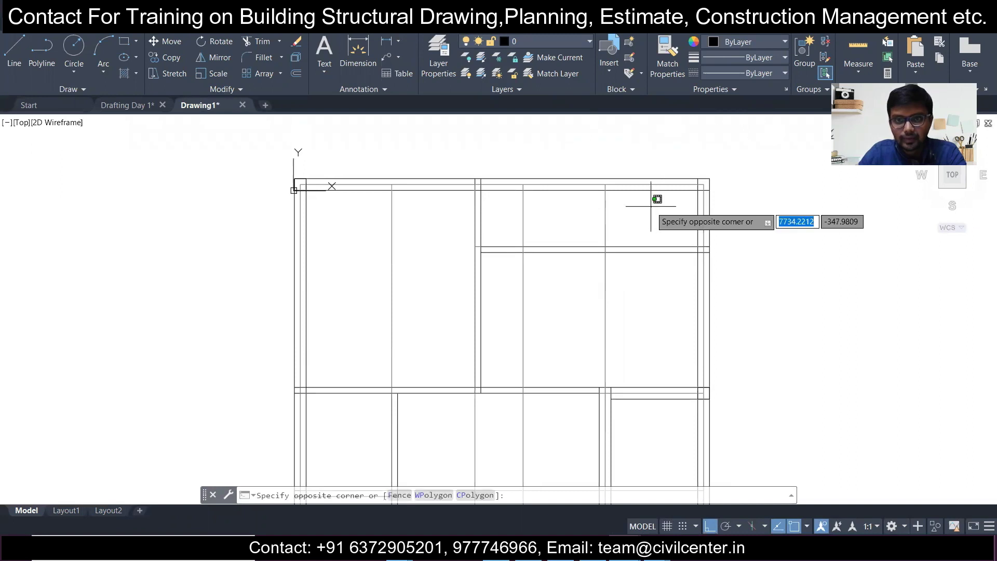
key(Escape)
click(584, 42)
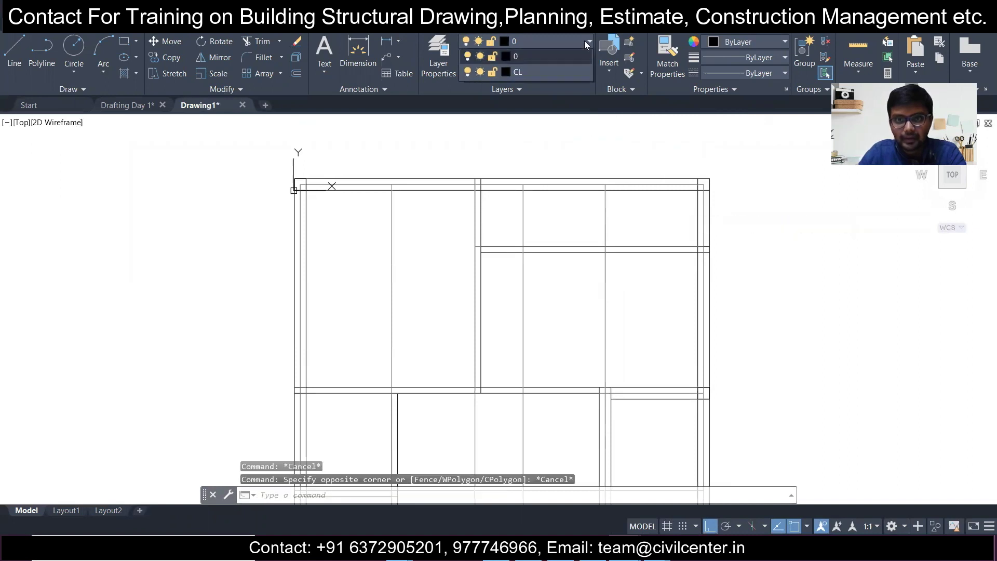
click(565, 73)
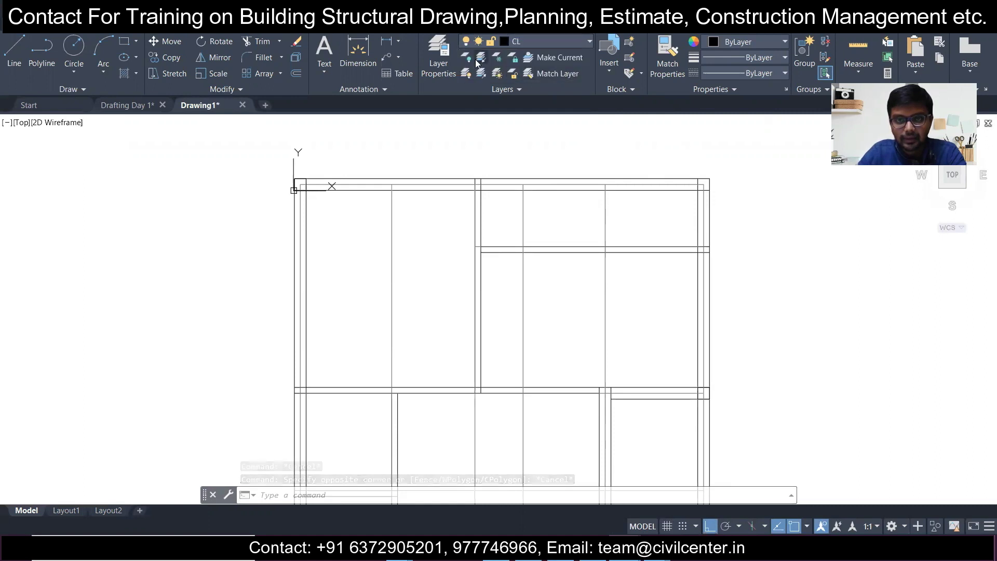
Step: Set the CL layer's colour to red in the layer properties and close the layer manager
click(448, 63)
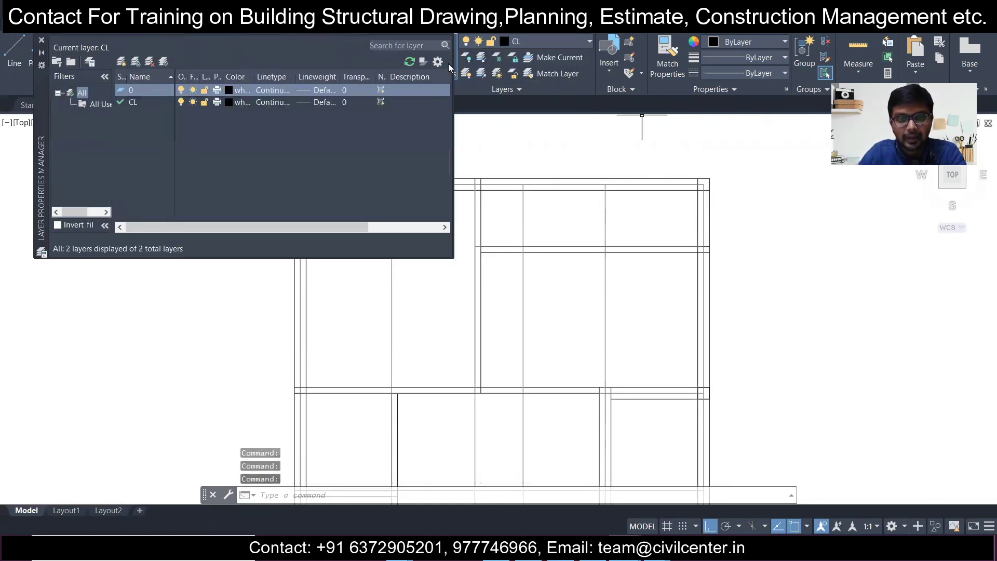
click(233, 102)
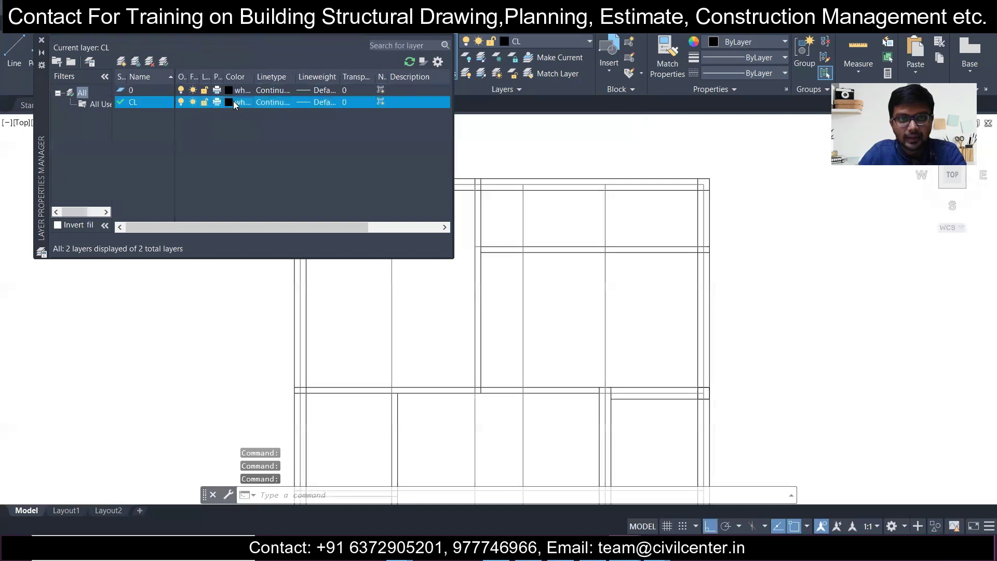
click(281, 280)
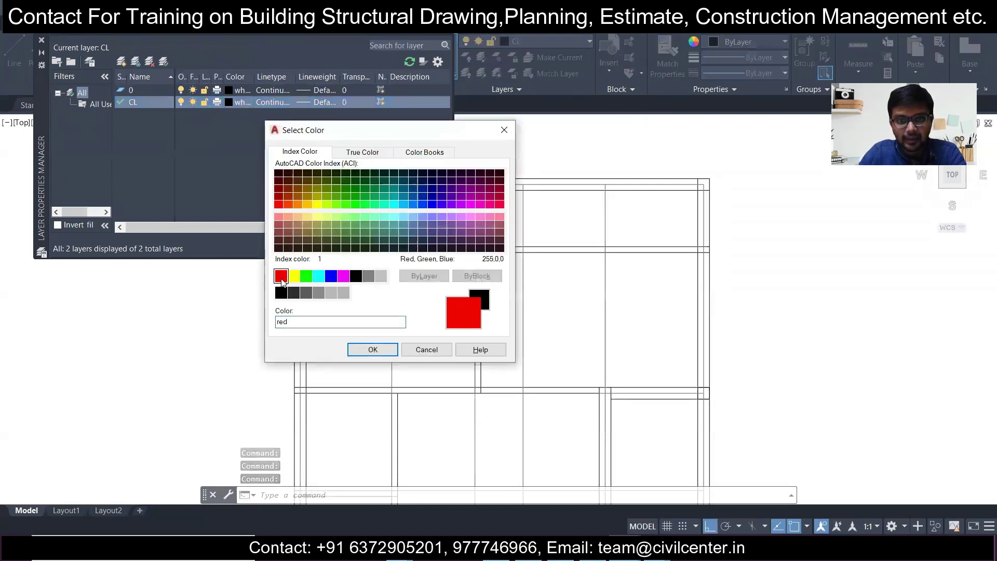
click(373, 349)
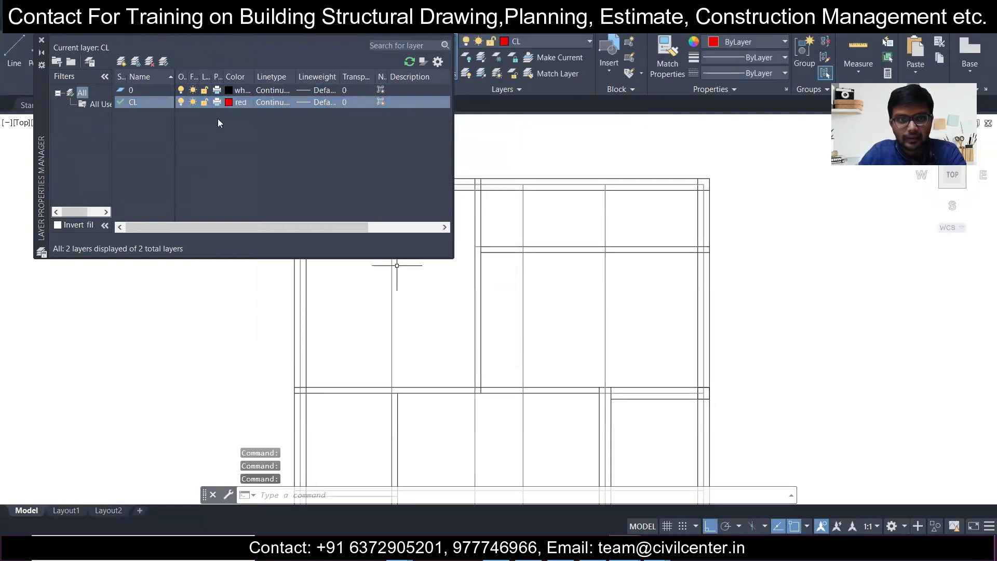
key(Escape)
key(Escape)
key(Escape)
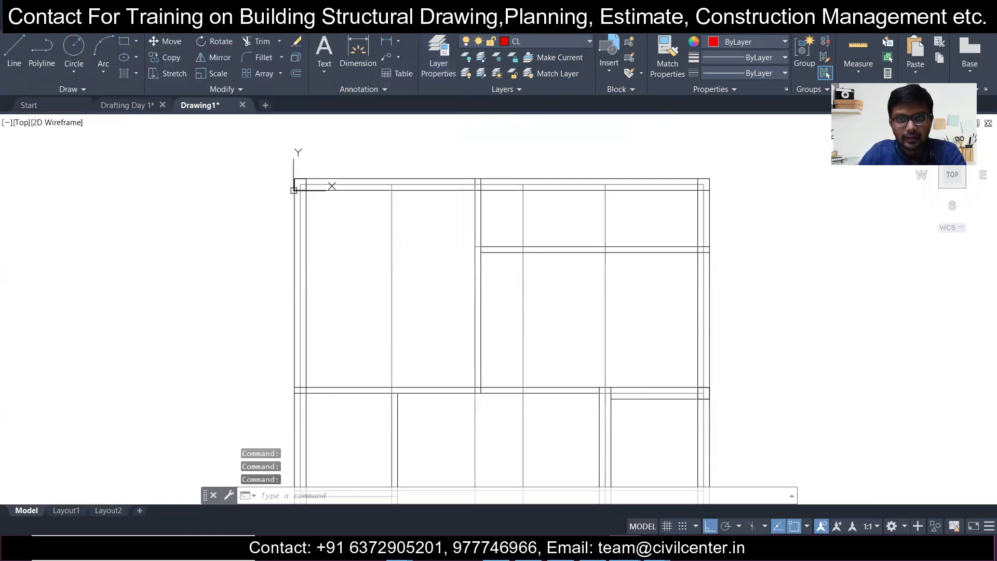
Step: Select all centre lines through one of them with Select Similar, set their colour to ByLayer and clear the selection
scroll(487, 209, down, 4)
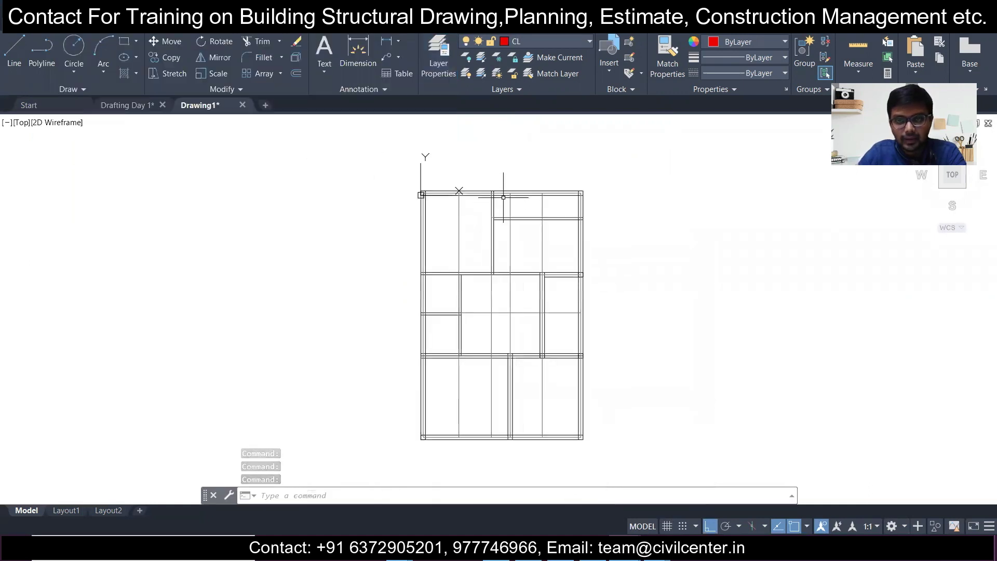
scroll(517, 190, up, 4)
scroll(254, 206, up, 5)
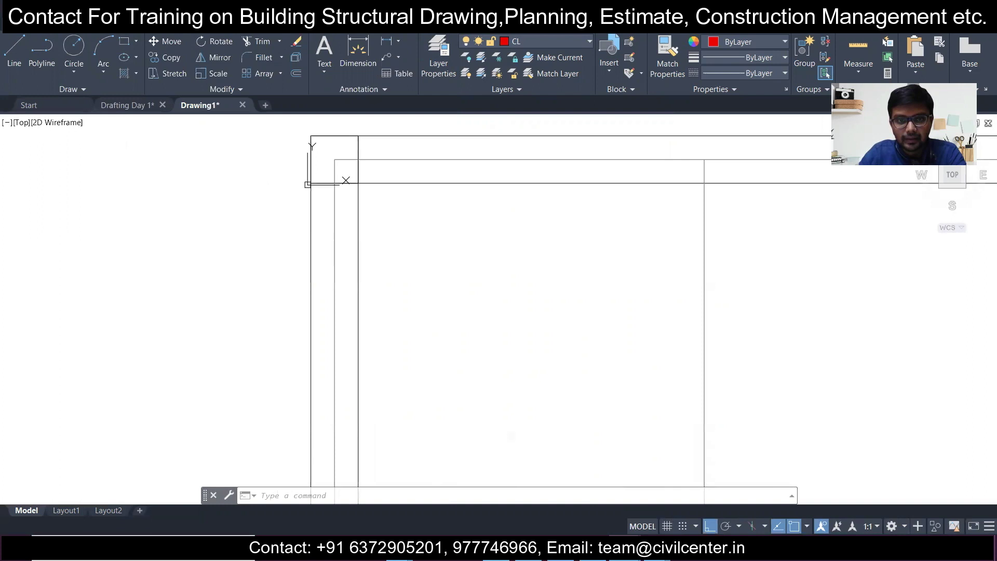
right_click(336, 239)
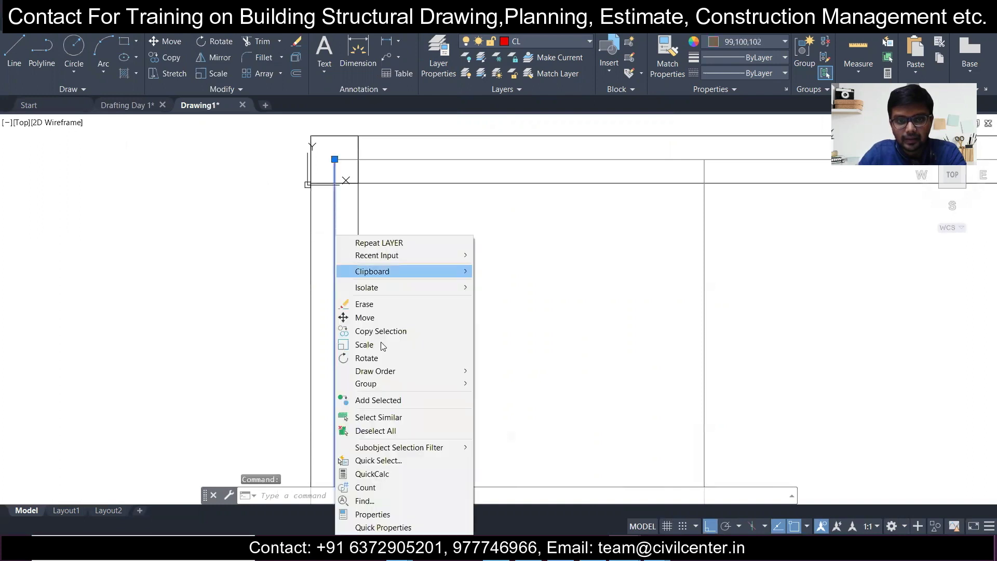
click(394, 417)
scroll(452, 280, down, 5)
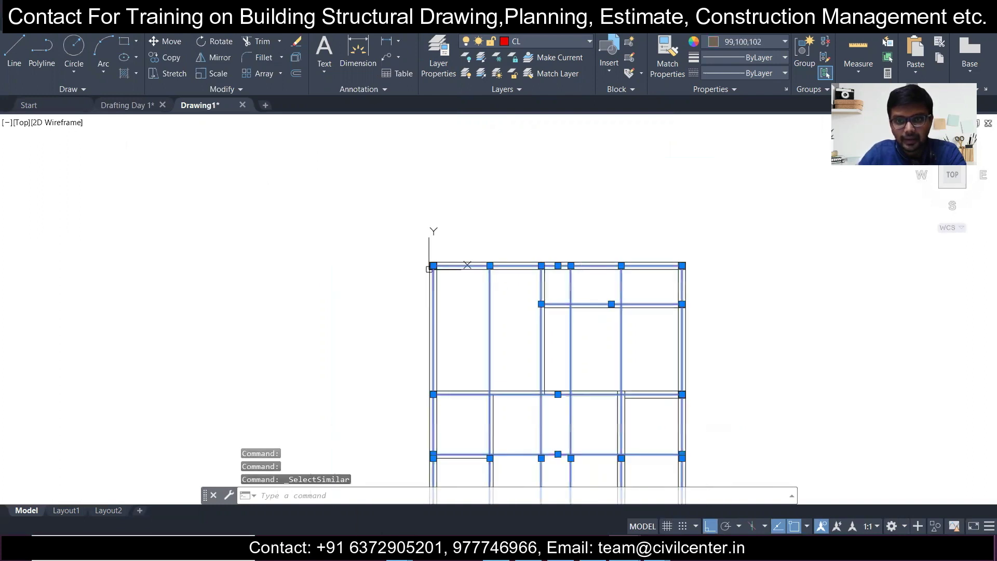
middle_drag(451, 280, 454, 211)
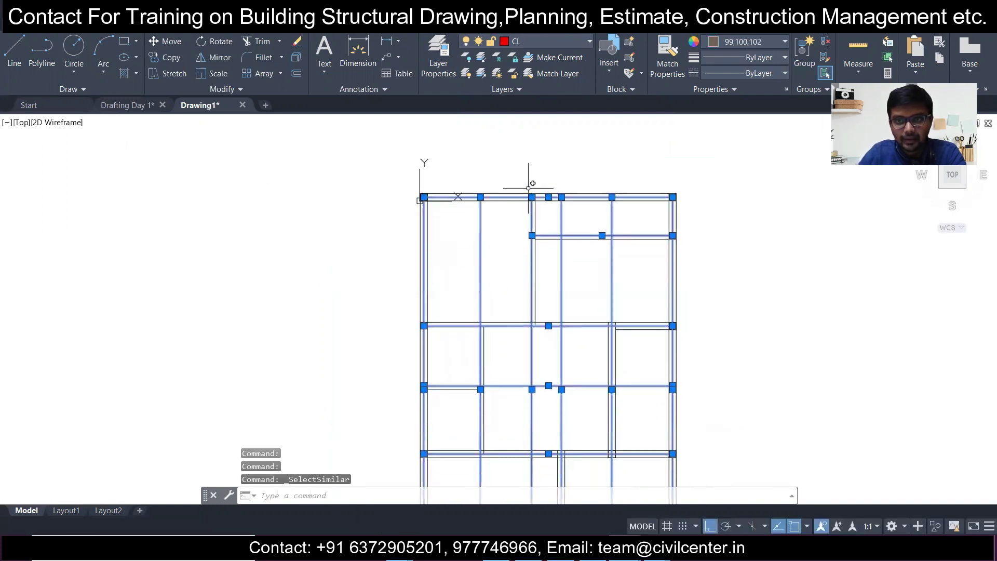
click(771, 42)
click(758, 55)
key(Escape)
Step: Examine how the red centre lines run relative to the walls across the upper part of the plan
scroll(567, 205, up, 2)
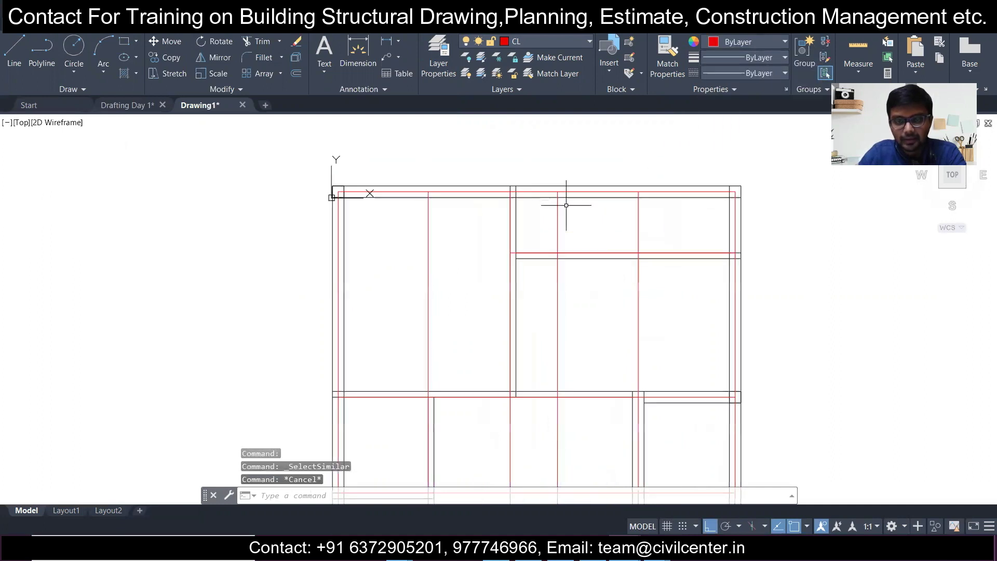
scroll(597, 200, up, 2)
middle_drag(583, 185, 581, 242)
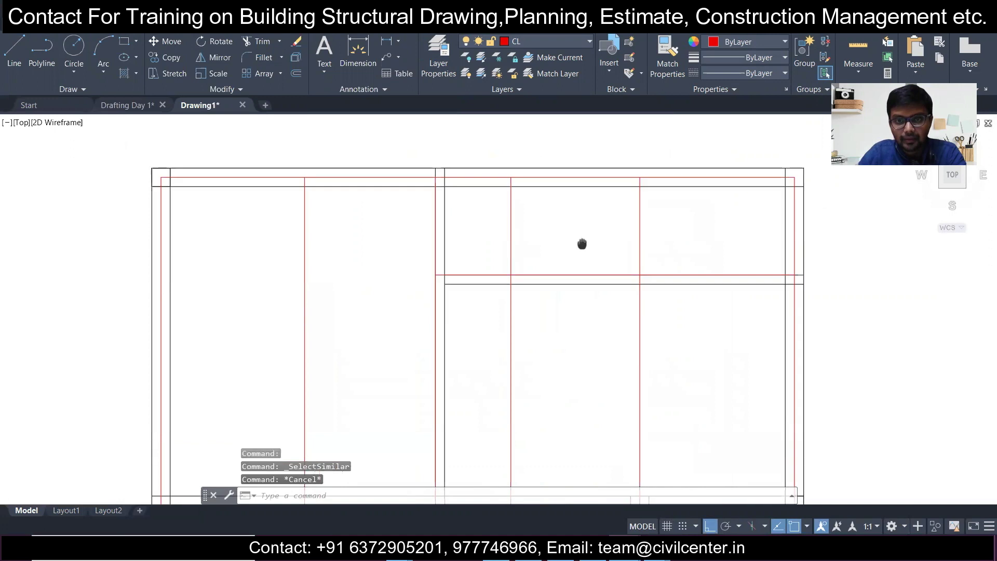
scroll(432, 180, up, 4)
scroll(422, 167, down, 4)
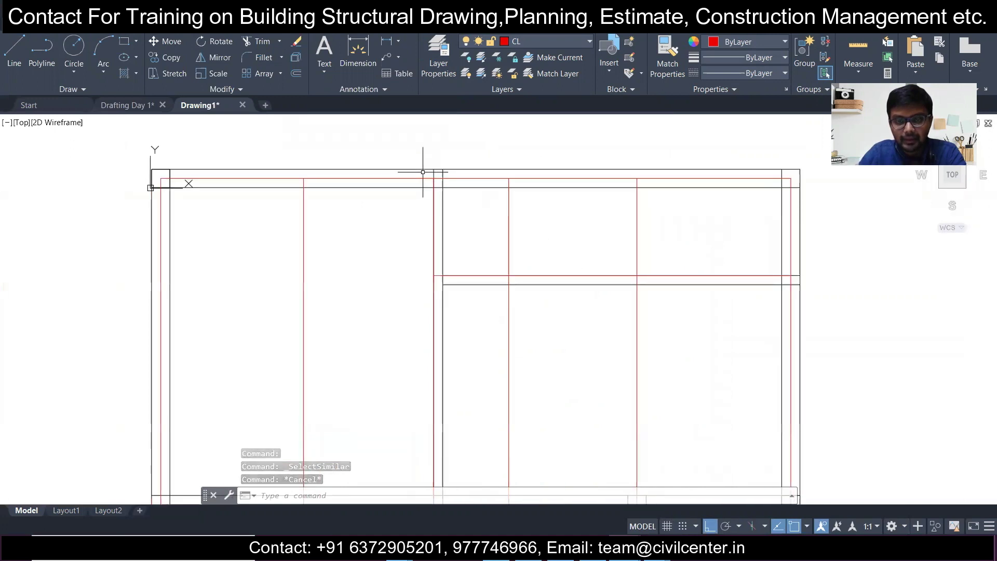
middle_drag(489, 270, 457, 209)
scroll(464, 214, down, 4)
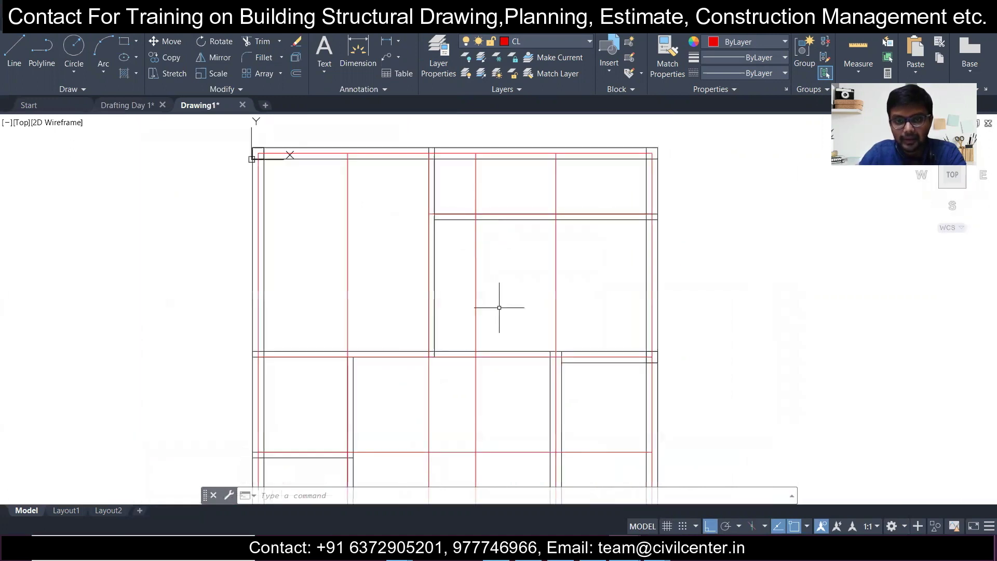
scroll(491, 226, up, 2)
mouse_move(490, 250)
middle_down()
mouse_move(522, 329)
mouse_move(567, 216)
middle_up()
middle_drag(487, 299, 514, 358)
middle_drag(553, 225, 544, 282)
Step: Make layer 0 current and draw a 254 by 254 mm square in the empty area left of the plan
click(563, 38)
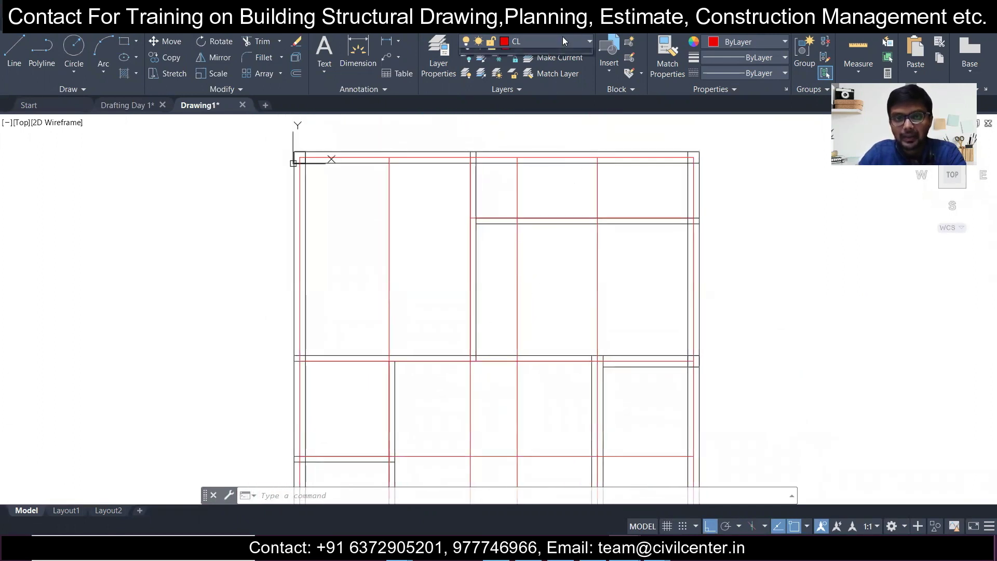
click(556, 53)
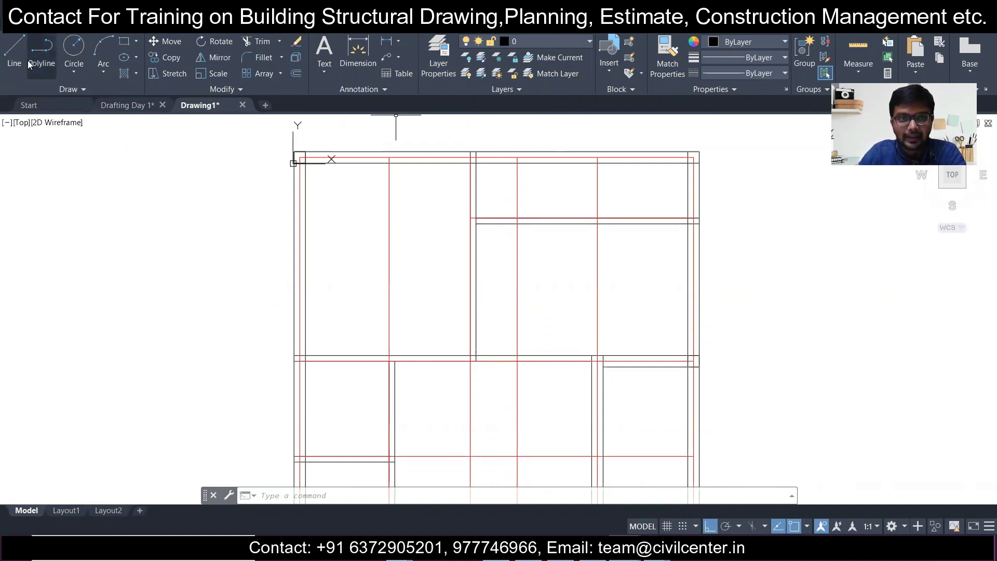
click(125, 41)
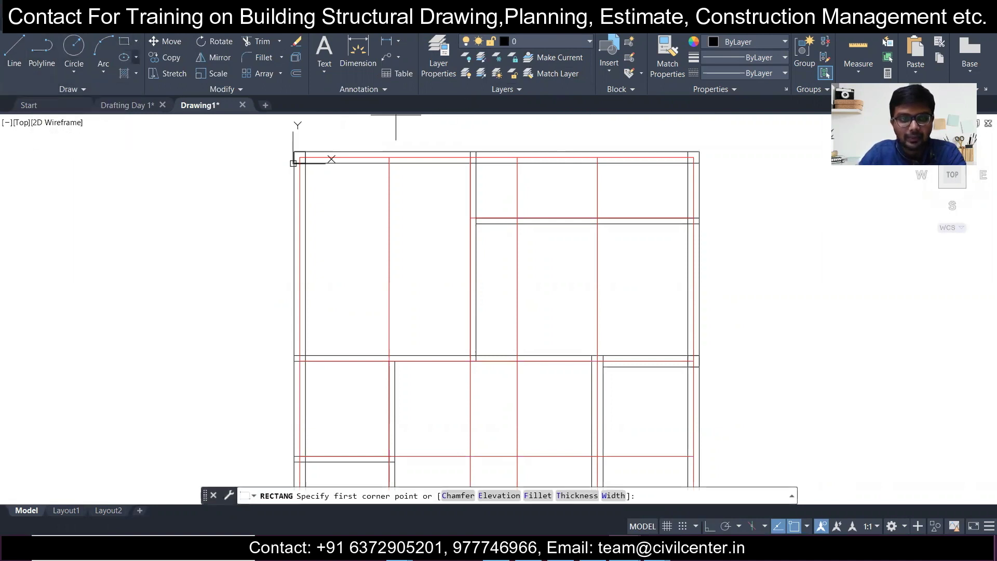
click(182, 198)
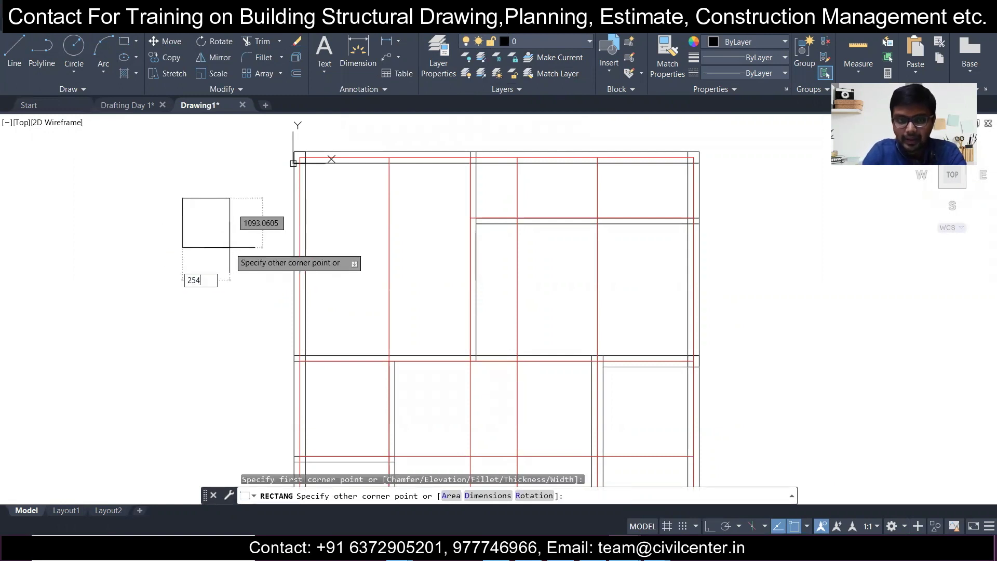
text(254)
key(Tab)
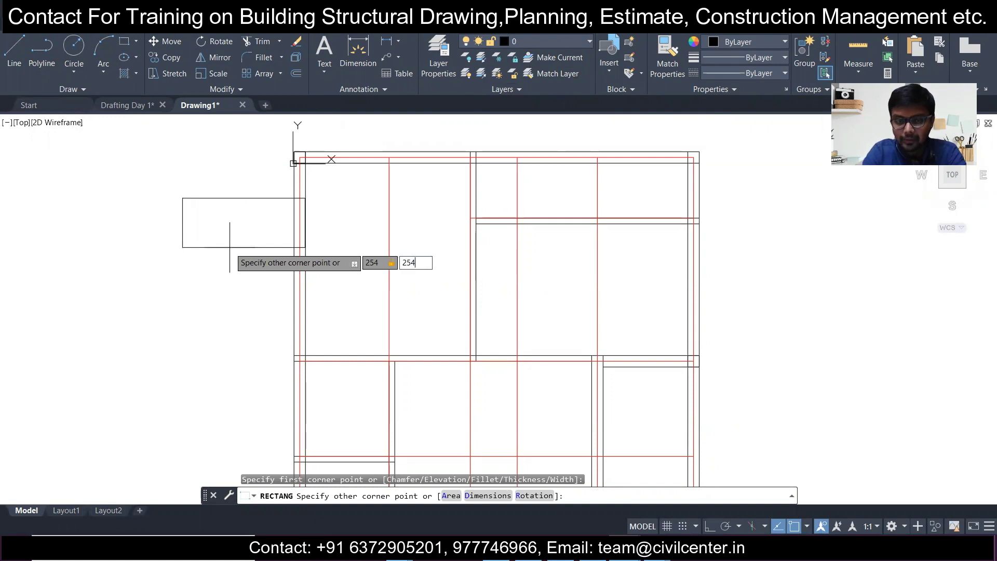
text(254)
key(Return)
Step: Fill the 254 mm square with a solid hatch and end the hatching
scroll(179, 202, up, 2)
scroll(164, 162, up, 4)
text(h)
key(Return)
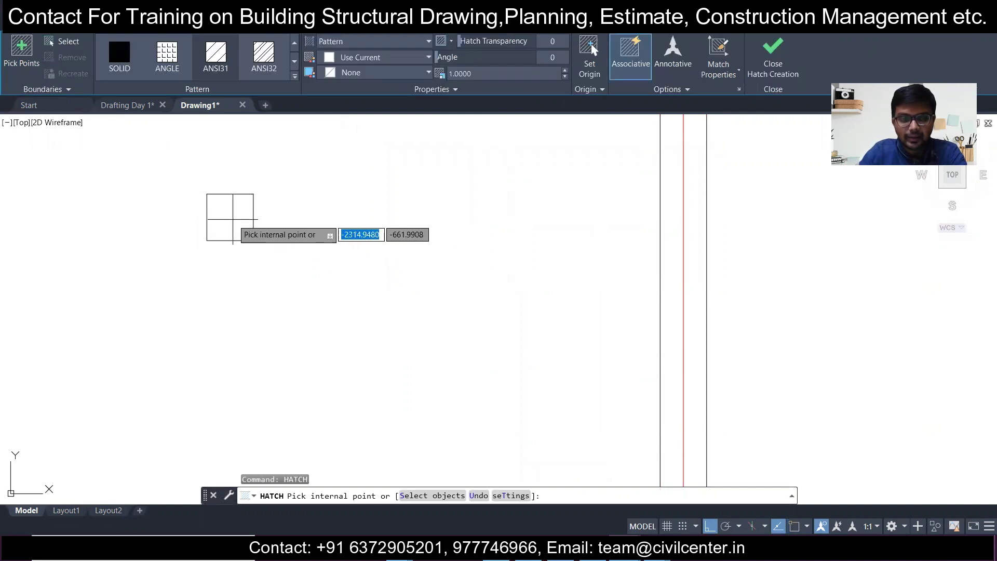
click(224, 213)
key(Escape)
Step: Copy the hatched column square by its lower-right corner into the plan's upper-left wall corner
scroll(320, 196, down, 3)
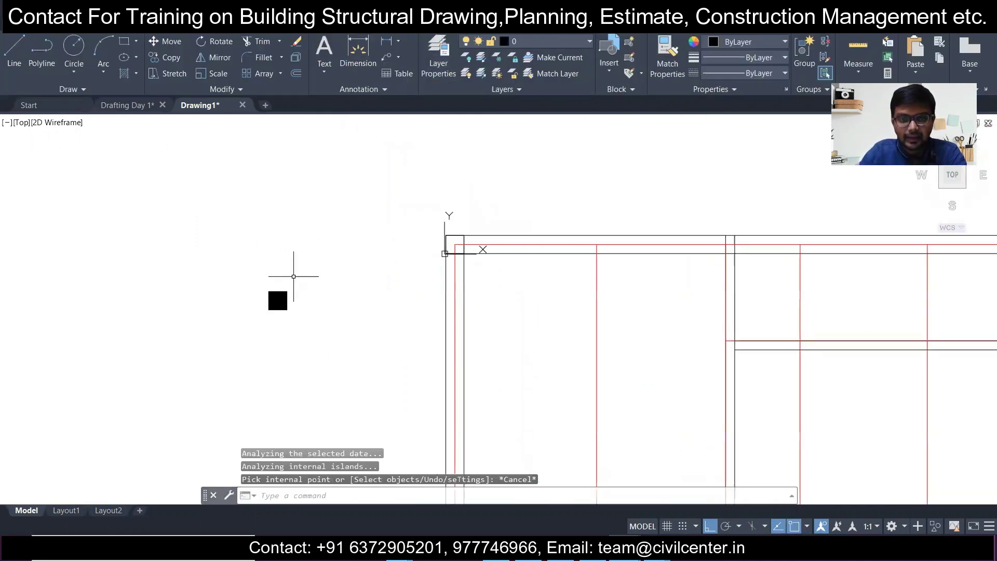
click(364, 360)
scroll(312, 329, up, 2)
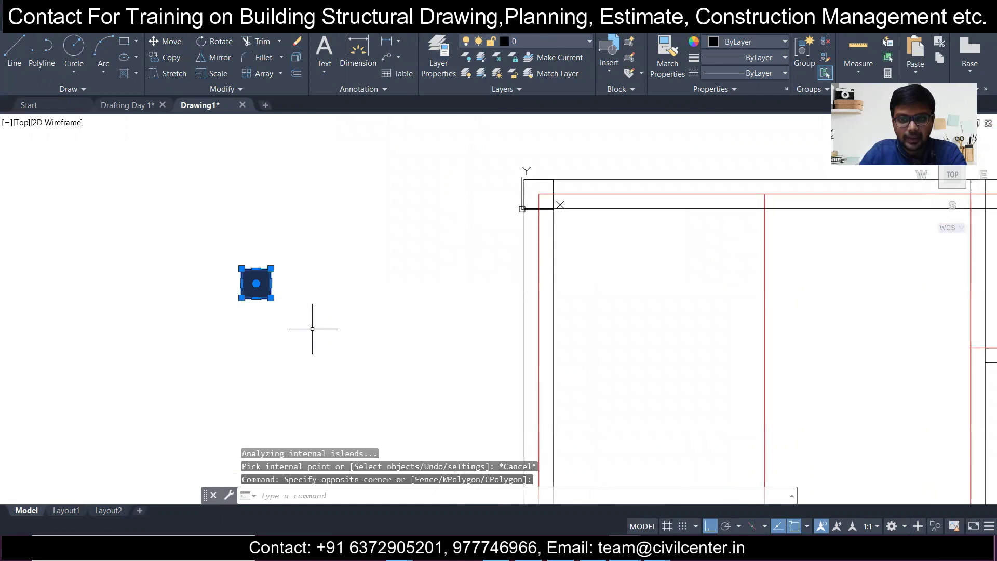
click(178, 63)
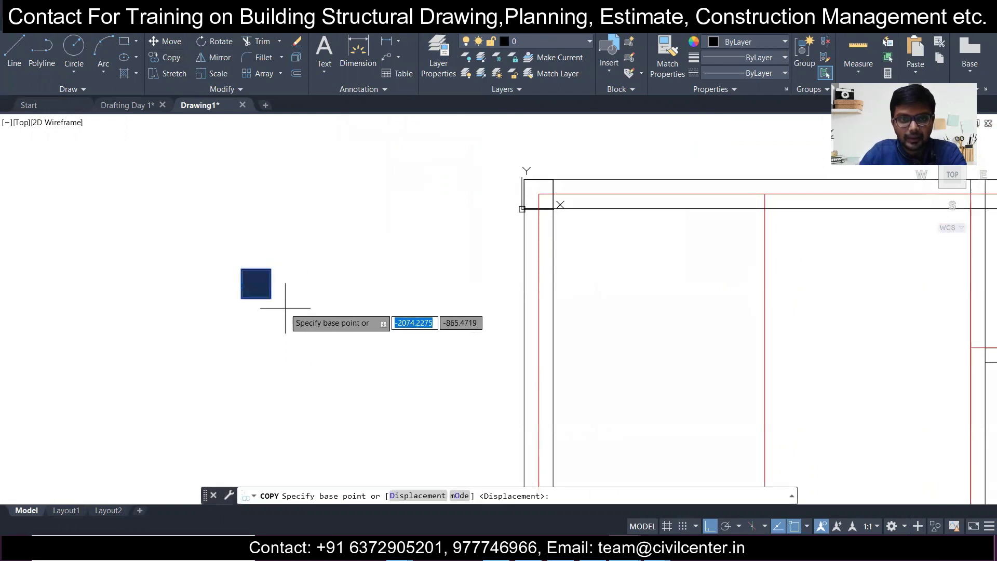
click(271, 297)
scroll(577, 254, up, 2)
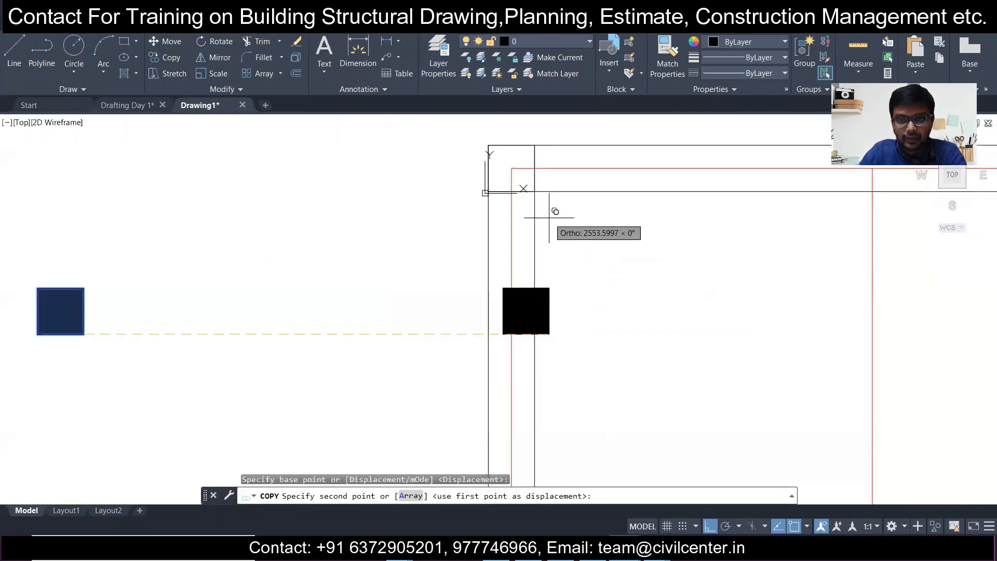
click(534, 190)
Step: Place another copy of the column on the upper vertical partition, level with the original square, and end copying
scroll(490, 221, down, 6)
scroll(673, 222, up, 3)
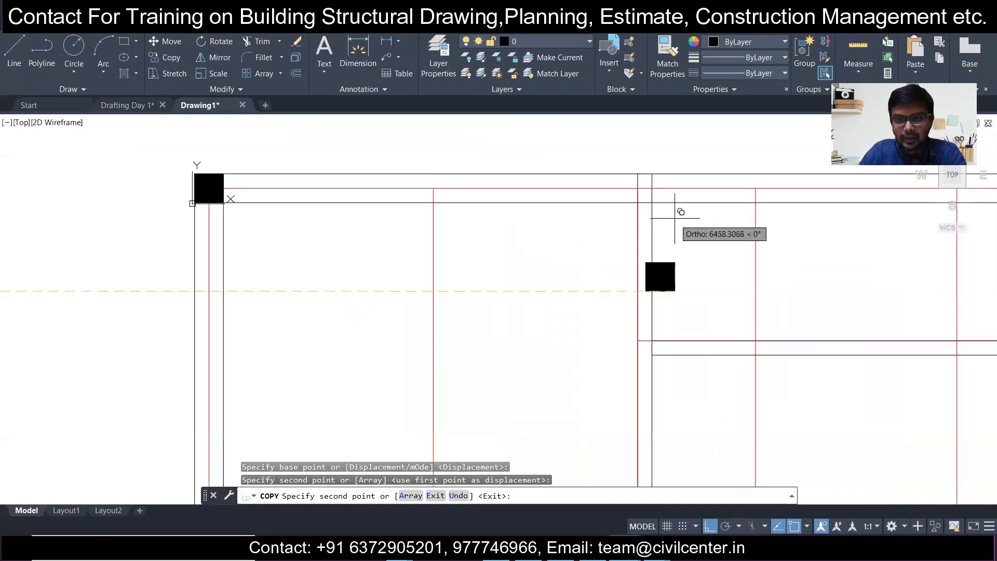
click(652, 202)
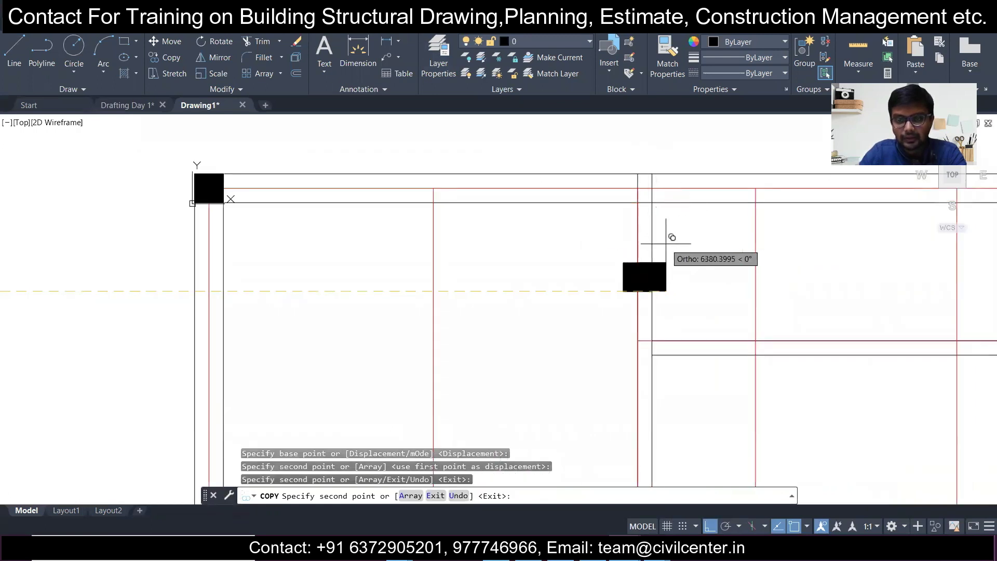
key(Escape)
click(581, 258)
key(Escape)
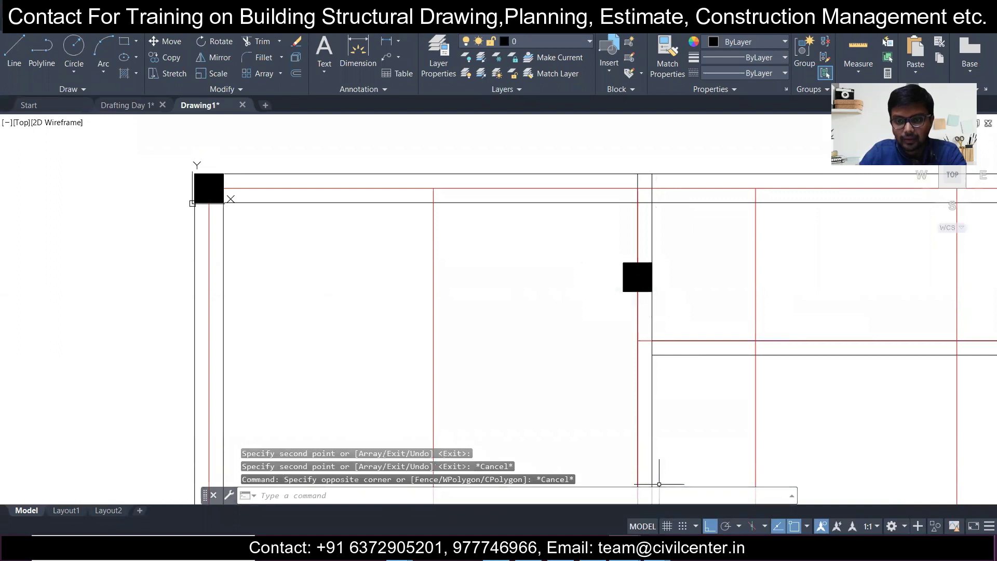
Step: Turn ortho off and copy the column on the upper vertical partition up to that partition's junction with the top wall
click(709, 526)
click(595, 237)
click(678, 319)
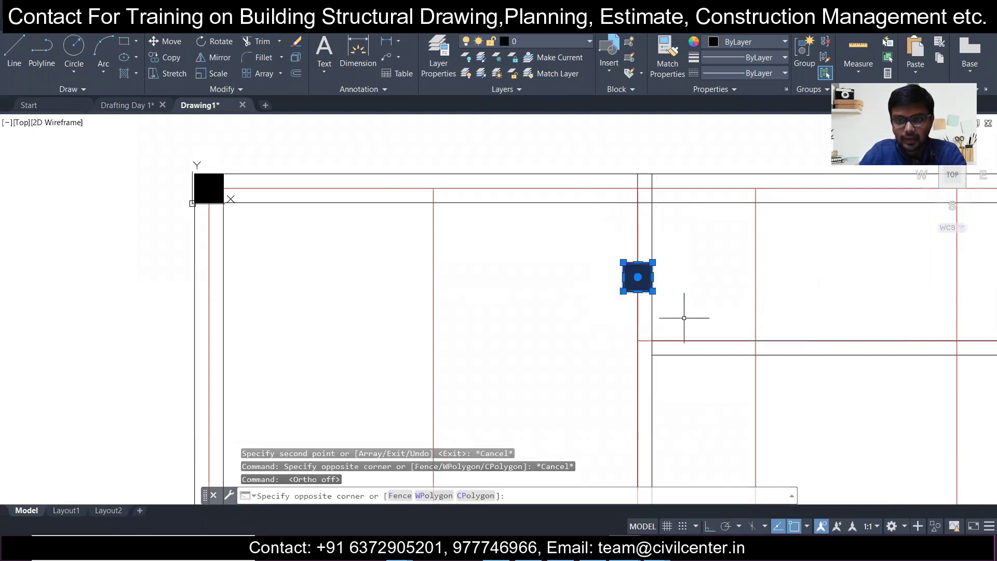
click(177, 62)
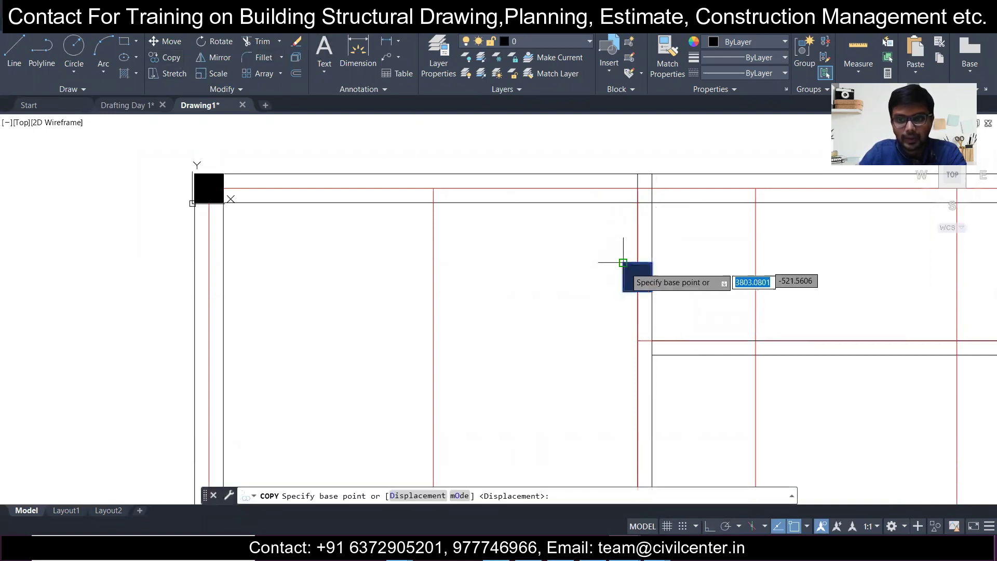
click(652, 291)
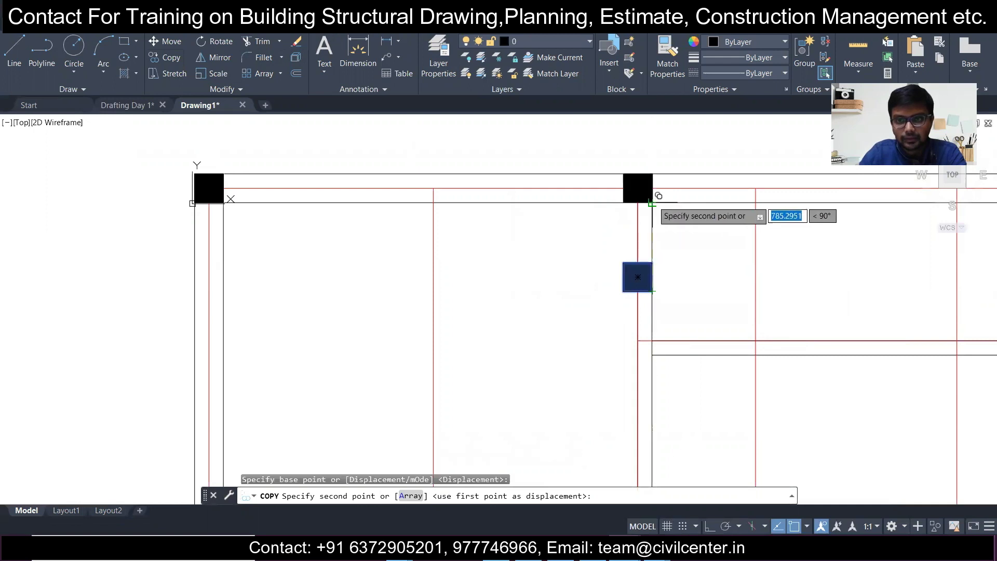
click(652, 203)
Step: Place a further copy of the column in the plan's upper-right wall corner
scroll(474, 216, down, 5)
scroll(781, 193, up, 5)
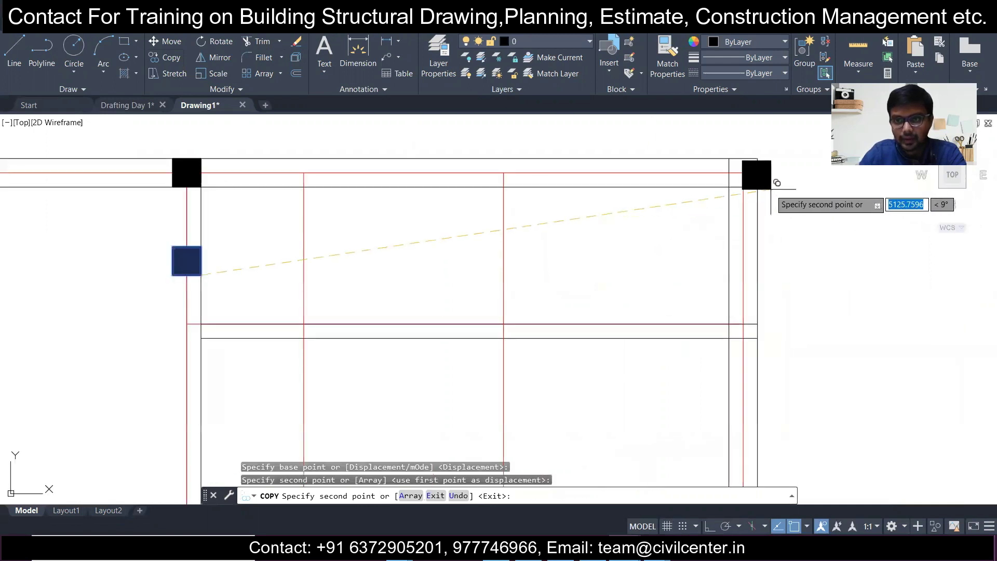
click(758, 186)
Step: Place a column copy where the first full-width horizontal wall below the top wall meets the right outer wall
scroll(773, 151, down, 5)
scroll(545, 276, up, 7)
scroll(432, 289, down, 5)
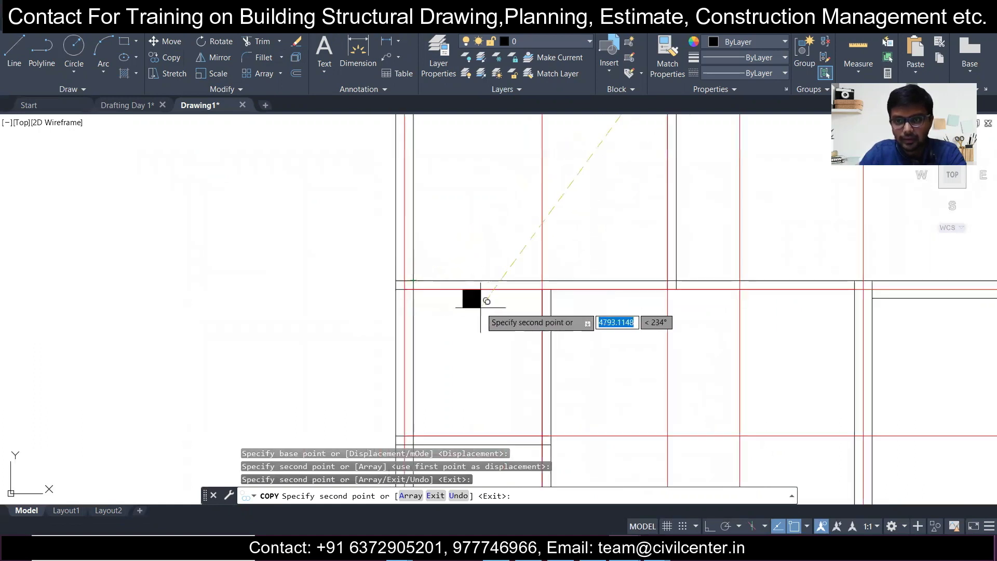
scroll(596, 289, down, 3)
scroll(655, 281, up, 6)
scroll(592, 223, up, 7)
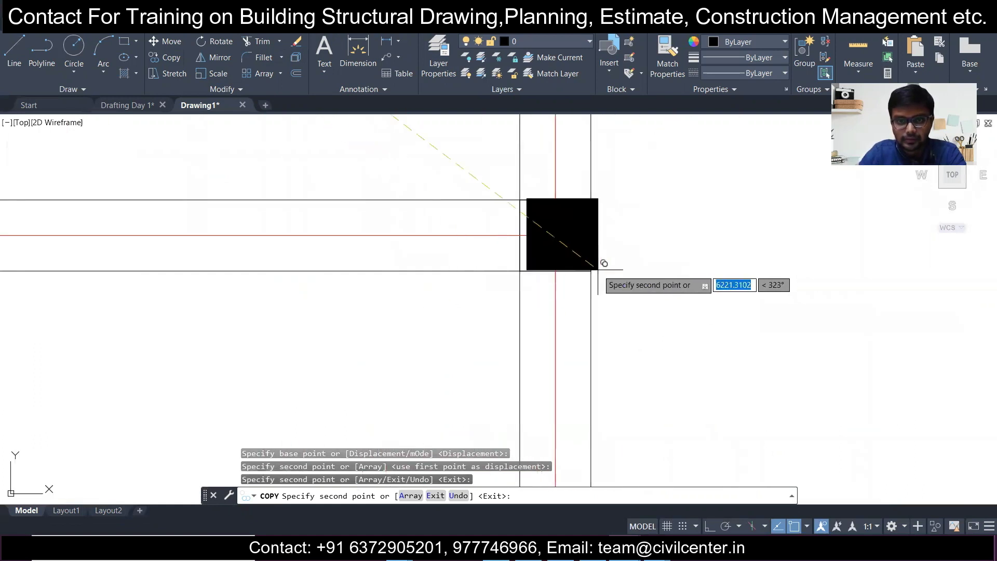
click(591, 271)
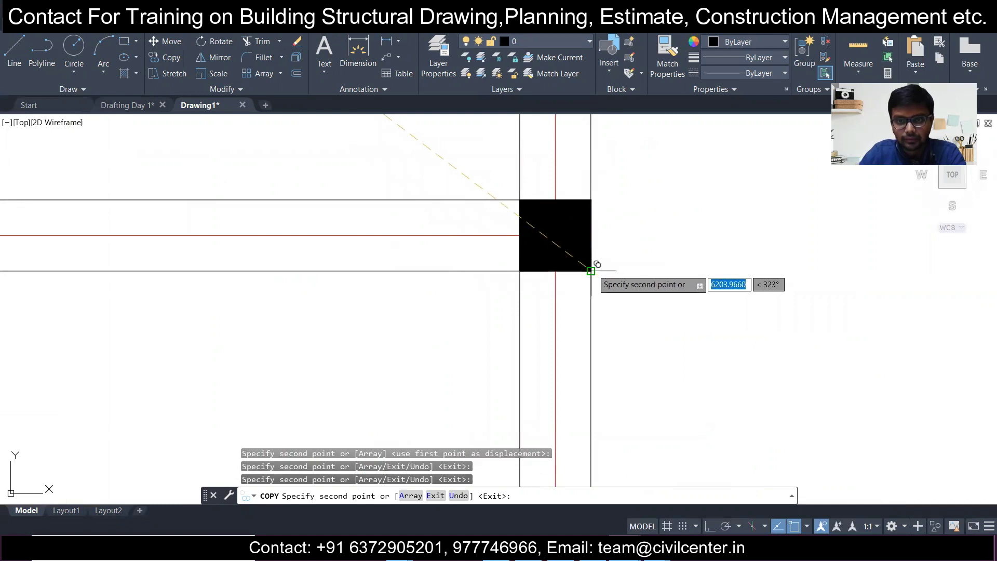
scroll(407, 235, down, 10)
scroll(329, 306, up, 8)
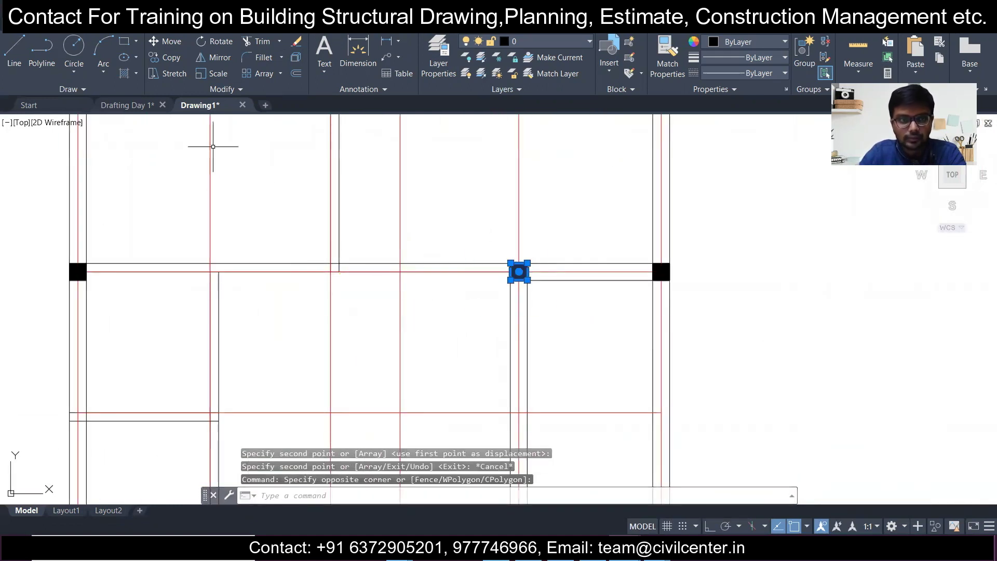
Step: Move the column onto the centre-line junction on the first full-width horizontal wall
scroll(211, 145, up, 5)
key(Escape)
click(285, 298)
text(m)
key(Return)
click(285, 196)
click(420, 226)
scroll(420, 227, down, 10)
Step: Copy the columns of the first full-width wall down to the matching wall junctions in the lower part of the plan
click(329, 173)
click(599, 173)
click(688, 173)
scroll(332, 172, up, 3)
text(co)
key(Return)
click(358, 177)
scroll(574, 334, down, 5)
scroll(574, 329, up, 5)
click(575, 329)
scroll(383, 276, down, 4)
scroll(650, 347, up, 5)
click(650, 347)
scroll(327, 275, down, 5)
key(Return)
Step: Trim the short left vertical partition's centre line back to the full-width walls above and below it
text(tr)
key(Return)
click(430, 291)
key(Return)
scroll(482, 286, up, 6)
scroll(483, 286, down, 3)
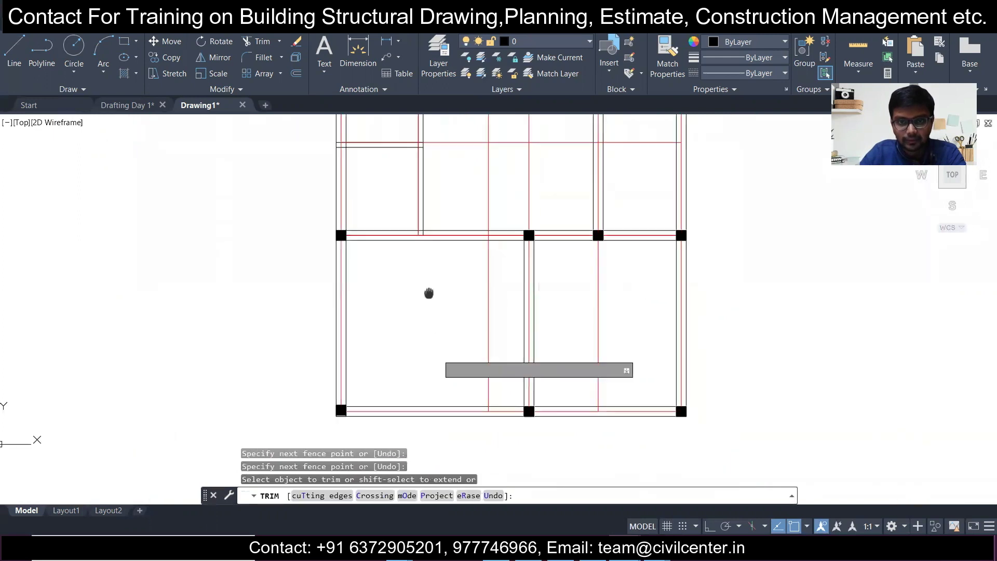
scroll(493, 229, down, 2)
scroll(601, 329, up, 2)
middle_drag(577, 307, 408, 344)
scroll(334, 356, down, 2)
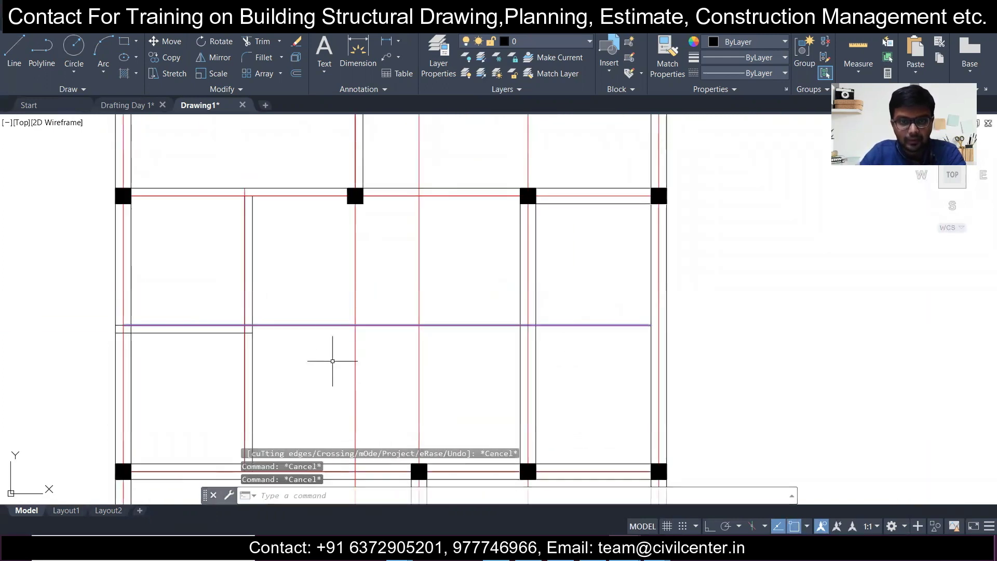
Step: Trim off the horizontal centre line where it runs past the short left partition towards the right outer wall
scroll(396, 327, up, 3)
click(367, 338)
scroll(338, 298, down, 2)
click(337, 298)
key(Return)
scroll(413, 282, down, 4)
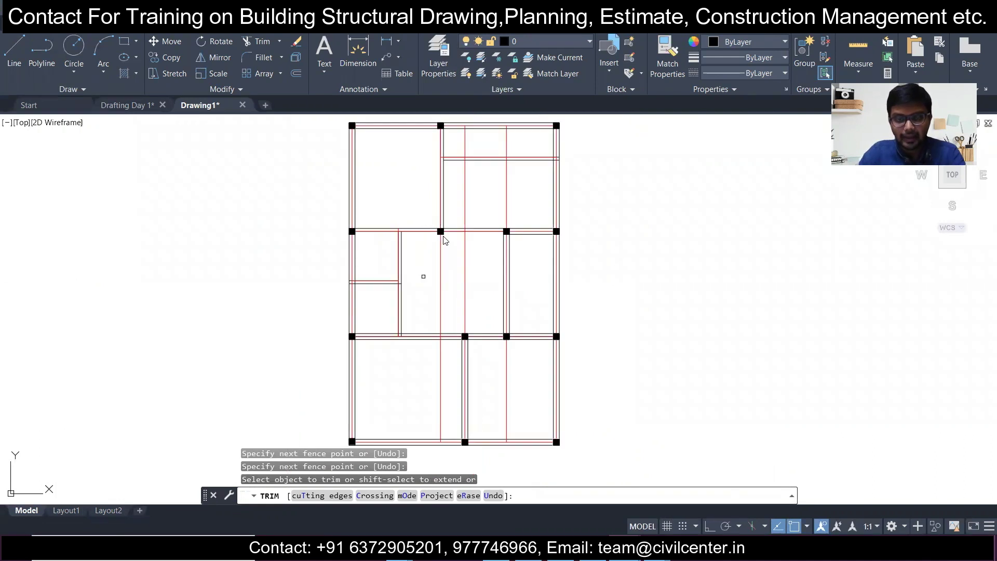
Step: Trim away the centre line running down from the upper vertical partition, undo the last cut and end trimming
scroll(444, 239, up, 2)
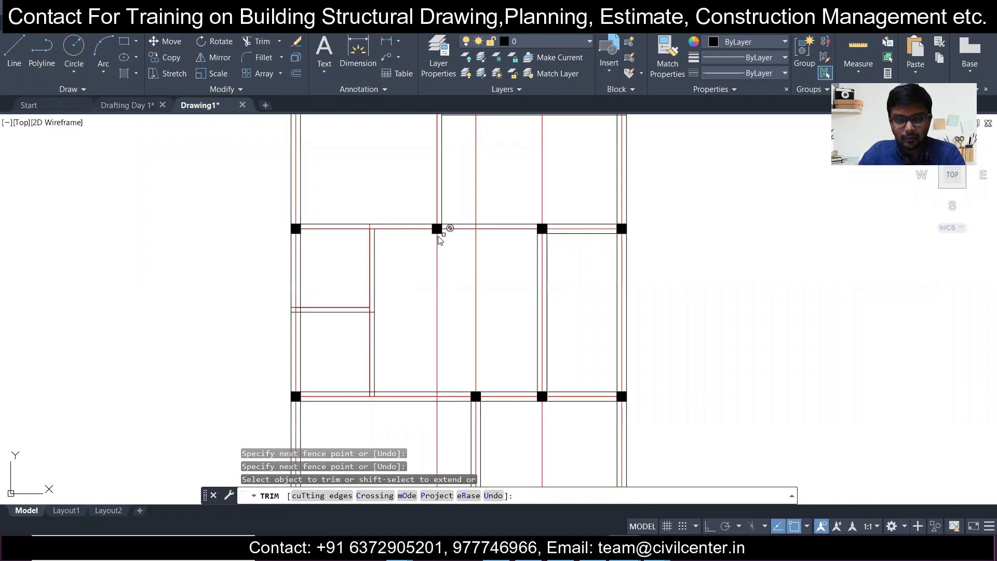
scroll(439, 238, down, 2)
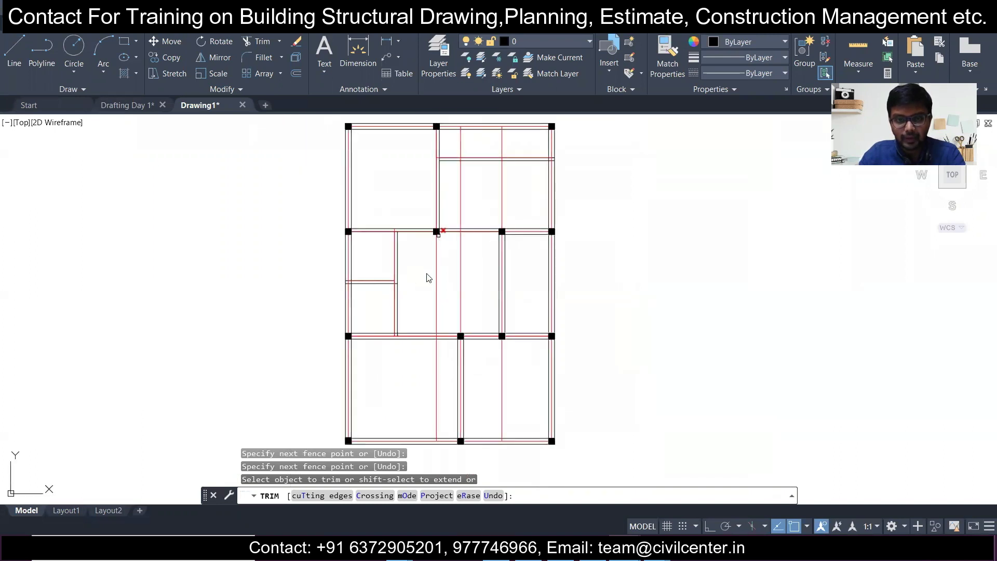
scroll(428, 275, up, 2)
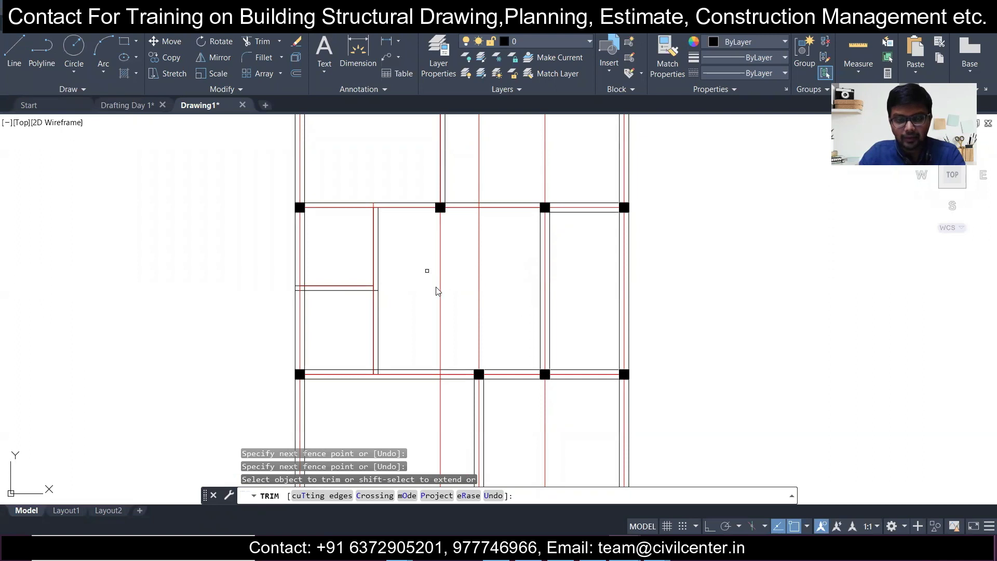
scroll(413, 294, down, 2)
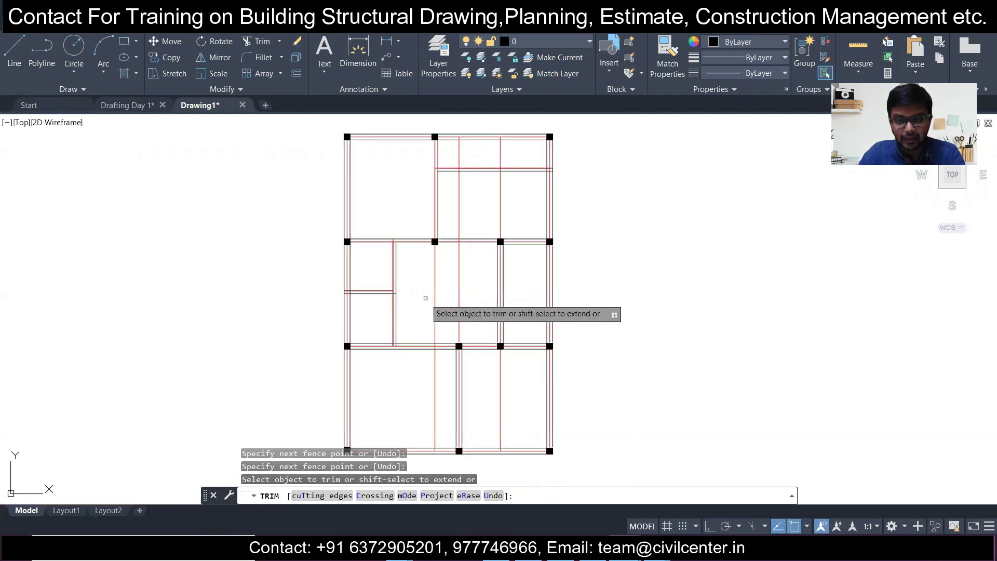
middle_drag(441, 400, 451, 370)
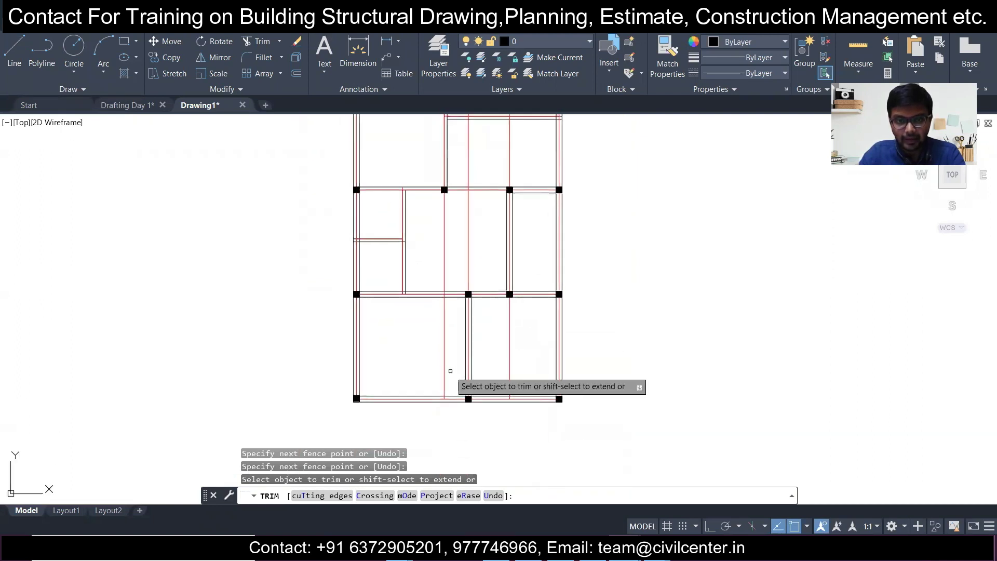
scroll(447, 379, up, 4)
scroll(435, 398, up, 6)
click(404, 384)
key(Escape)
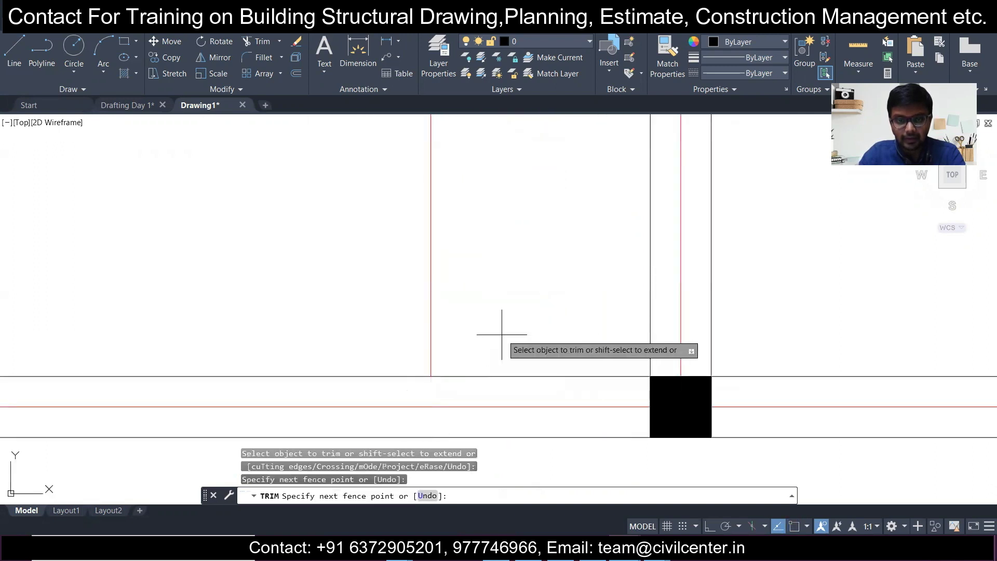
key(ctrl+z)
scroll(488, 322, down, 5)
scroll(563, 273, down, 4)
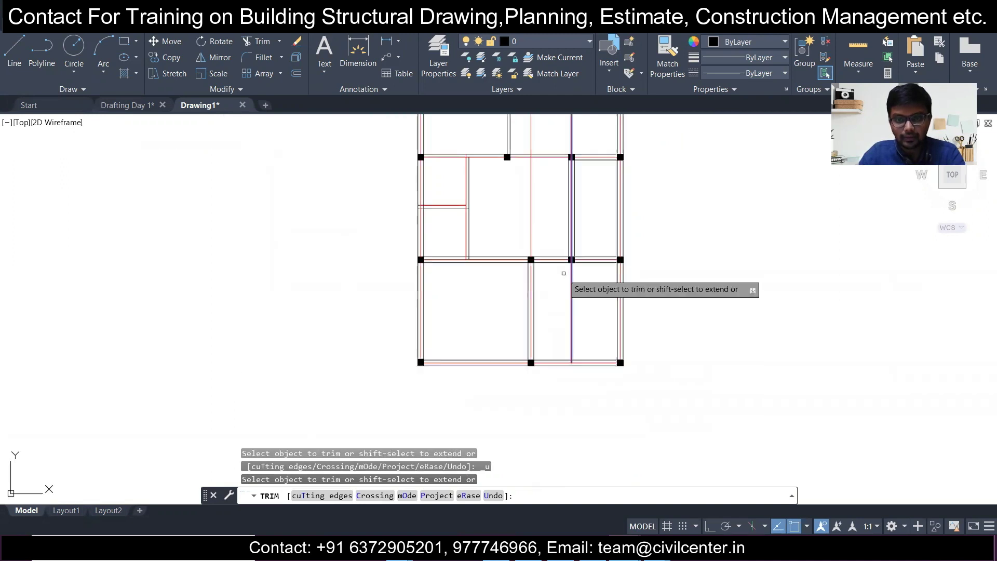
key(Escape)
key(Escape)
Step: Shorten the right vertical partition's centre line from above so it starts at the column on the first full-width wall
middle_drag(618, 156, 605, 257)
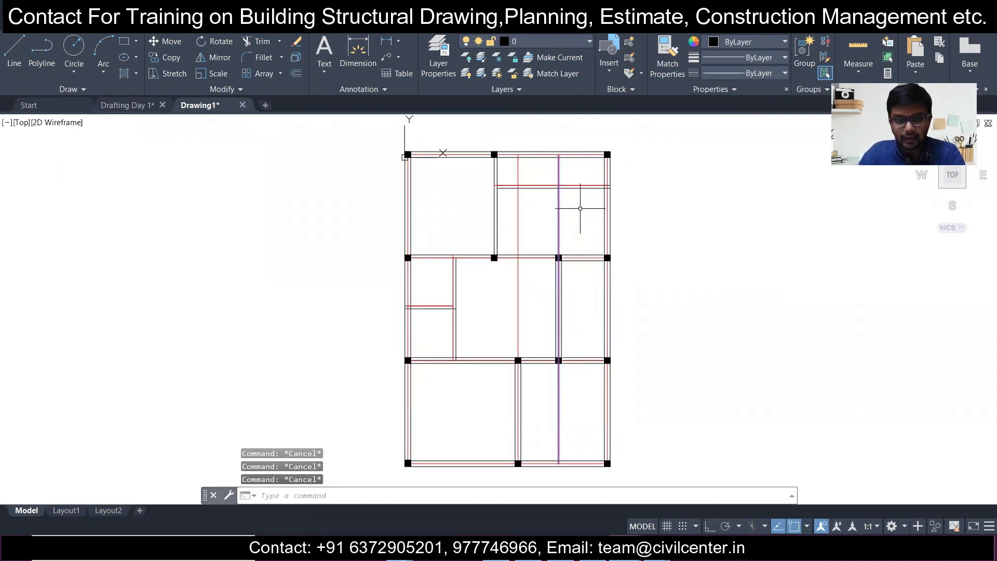
click(576, 173)
click(556, 170)
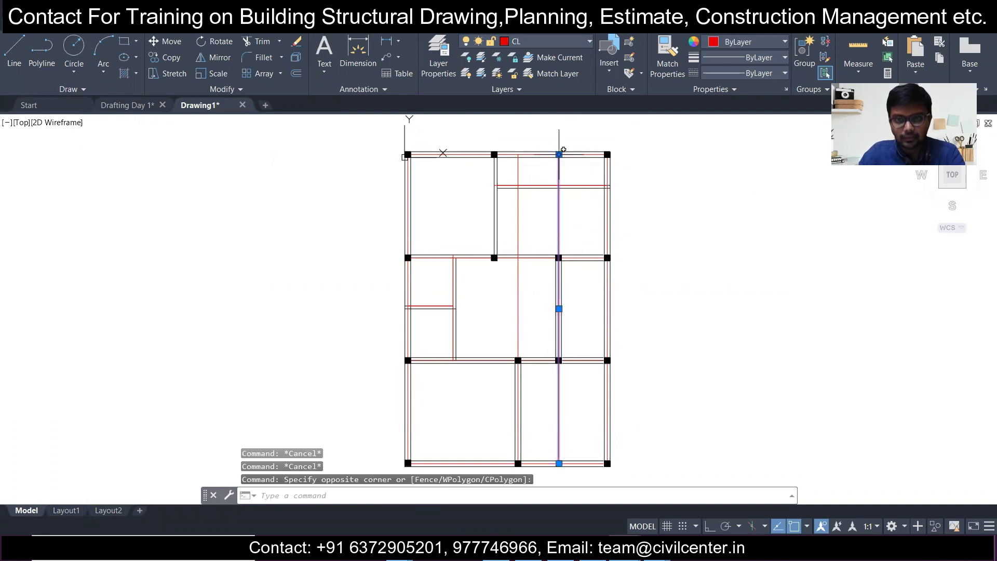
click(559, 154)
scroll(567, 244, up, 5)
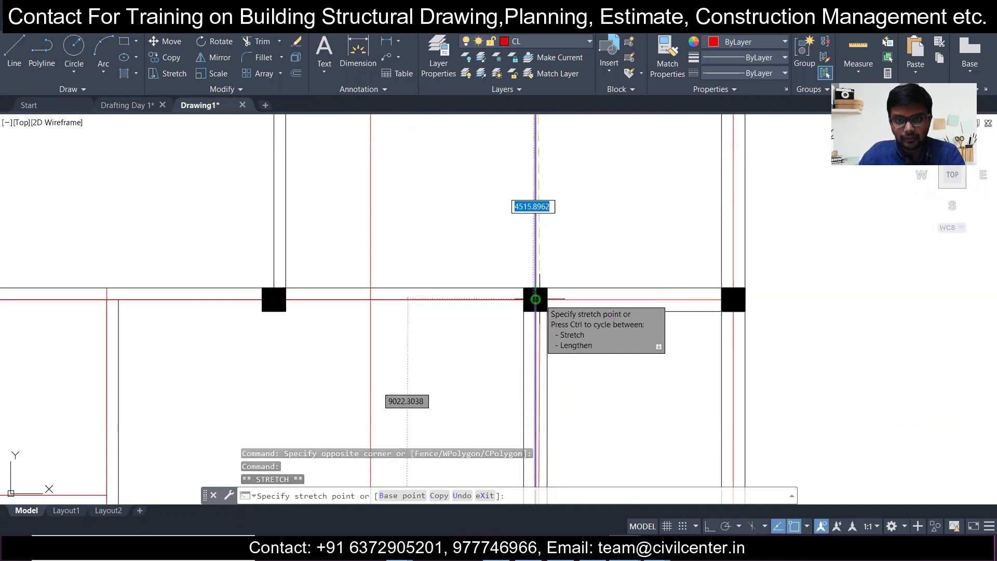
click(535, 299)
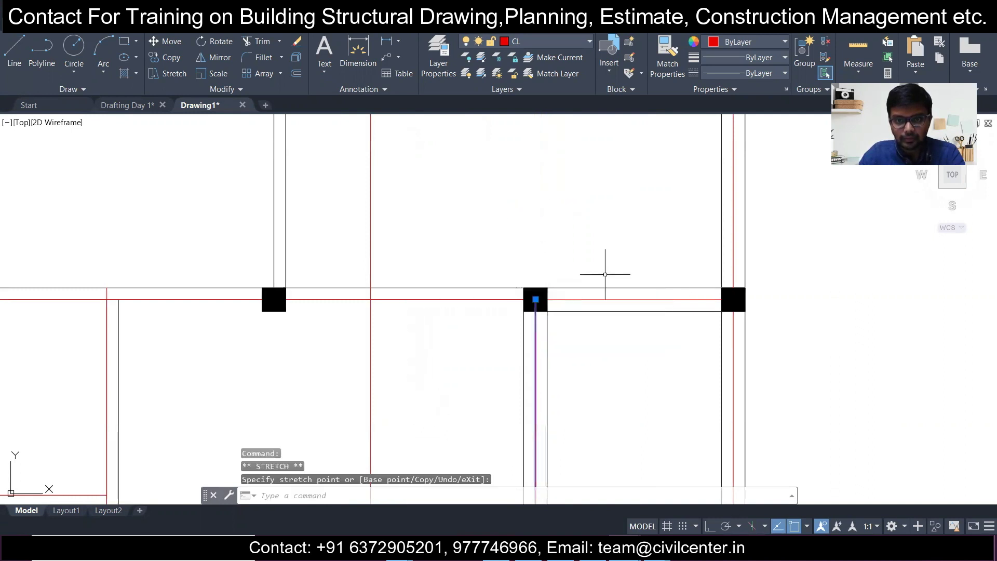
Step: Pull the lower end of the right partition's centre line up to the column on the second full-width wall
scroll(605, 274, down, 6)
scroll(545, 323, up, 6)
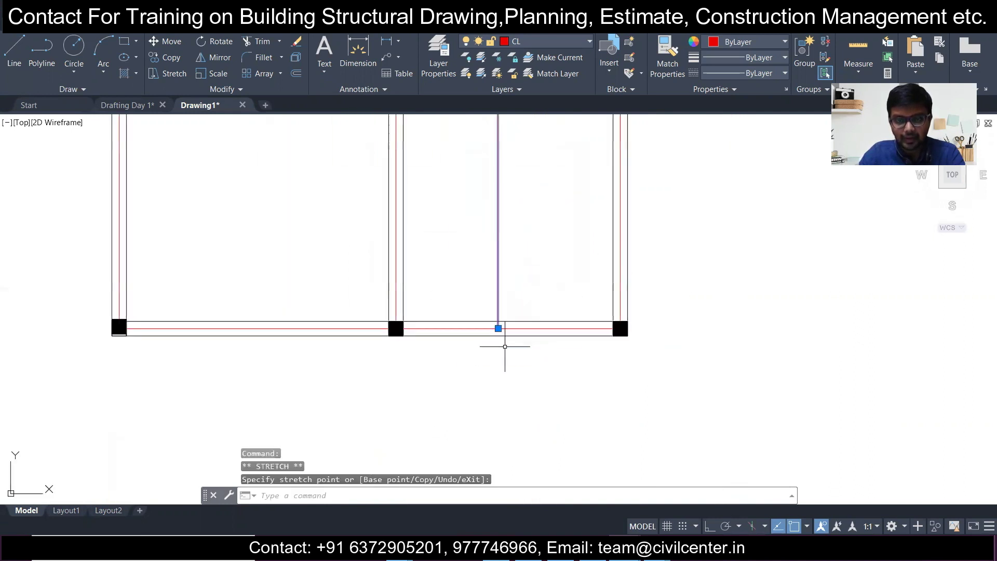
click(498, 328)
scroll(514, 291, down, 5)
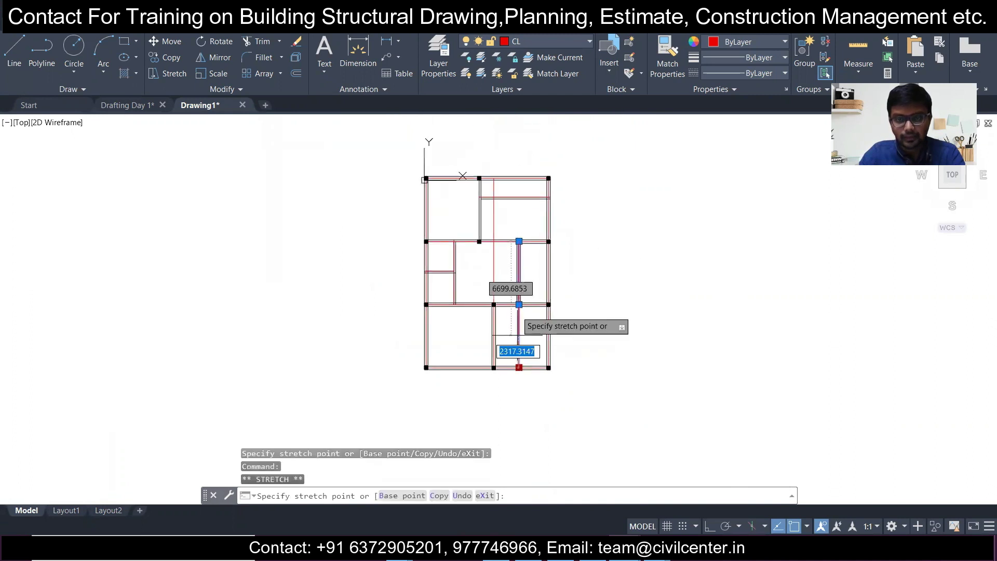
scroll(520, 294, up, 5)
scroll(514, 336, up, 4)
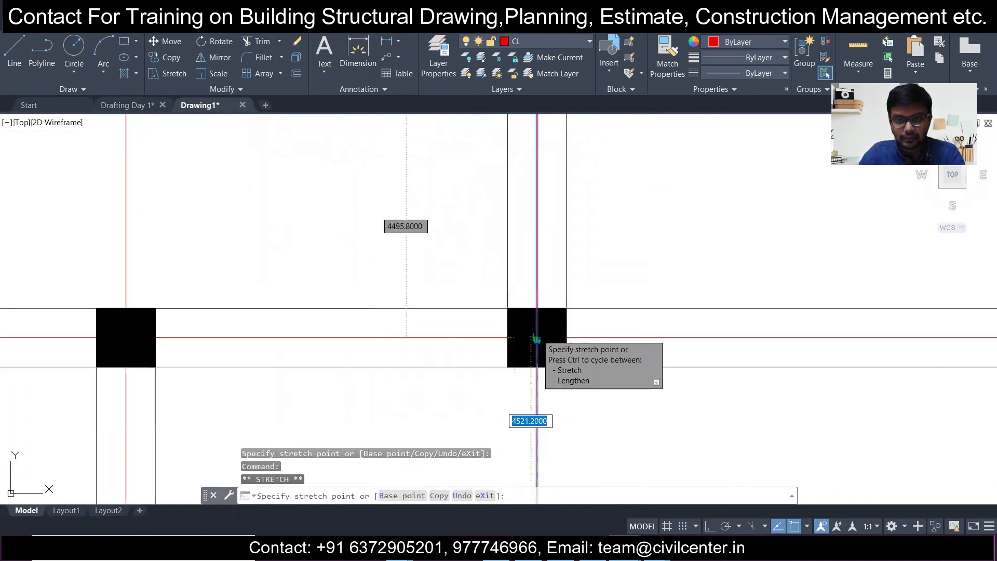
key(Escape)
Step: Shorten the lower vertical partition's centre line from above so it starts at the column on the second full-width wall
scroll(619, 285, down, 5)
middle_drag(619, 285, 552, 311)
scroll(571, 277, down, 2)
middle_drag(575, 267, 578, 323)
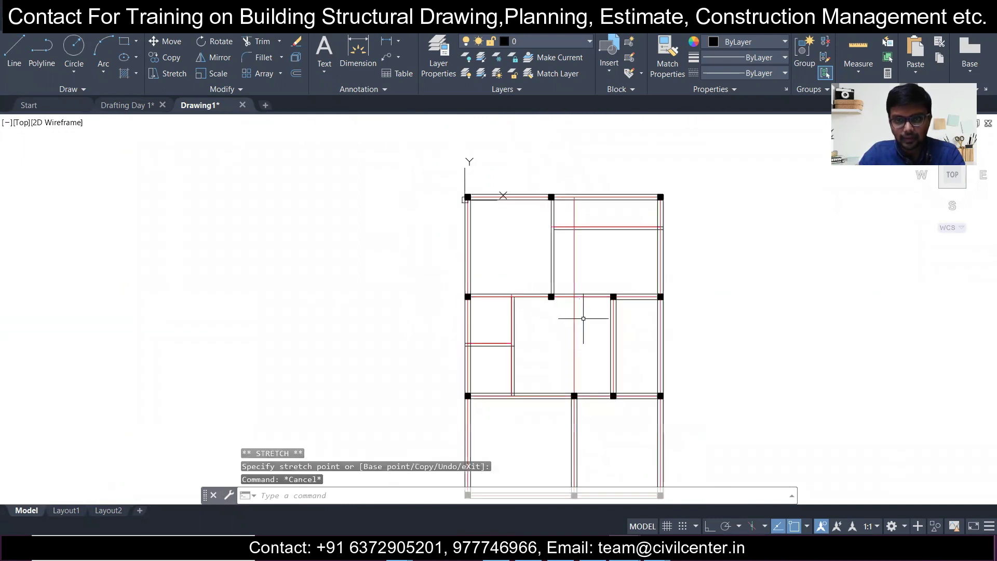
scroll(583, 319, up, 2)
scroll(583, 318, down, 4)
scroll(582, 329, up, 2)
click(585, 326)
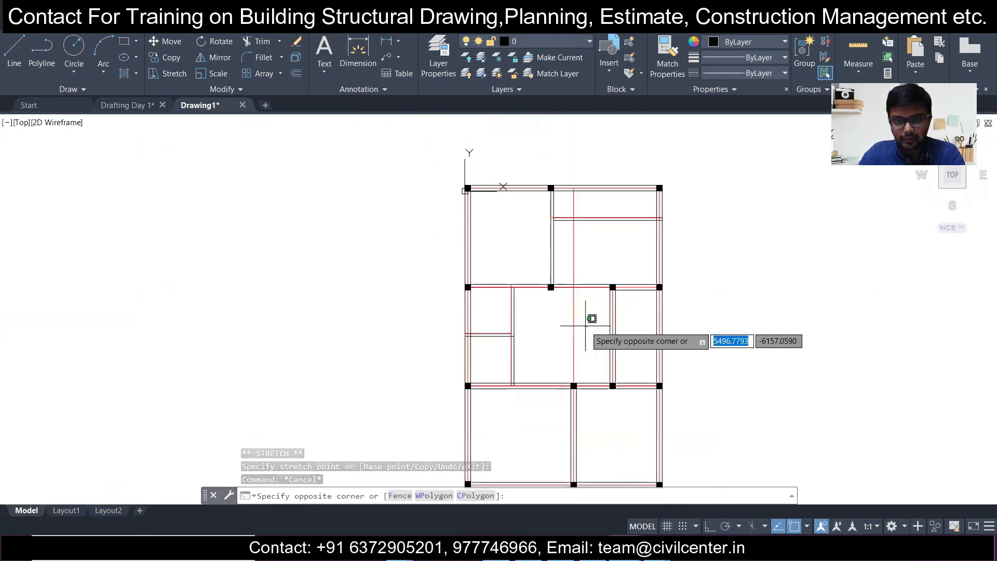
click(566, 325)
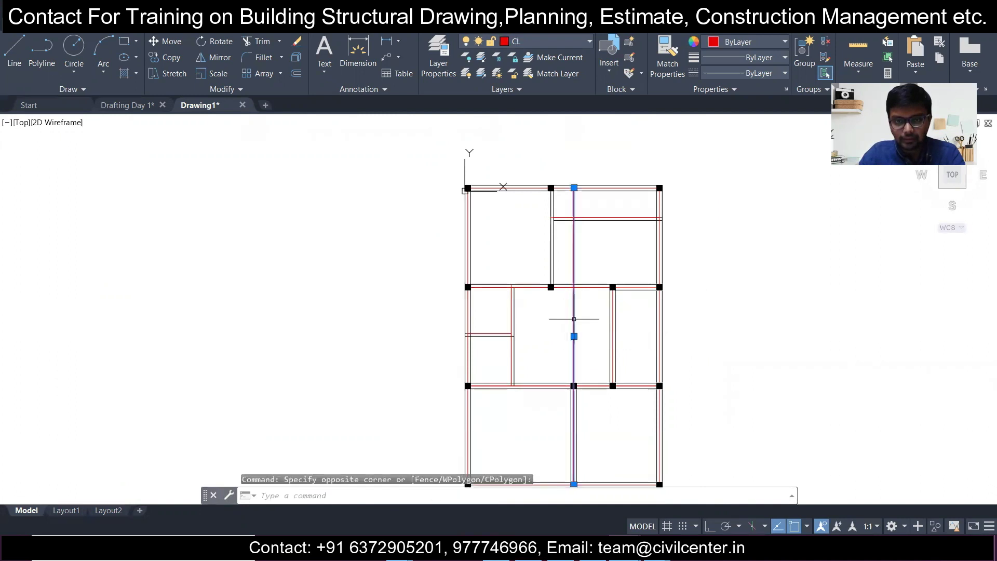
click(574, 187)
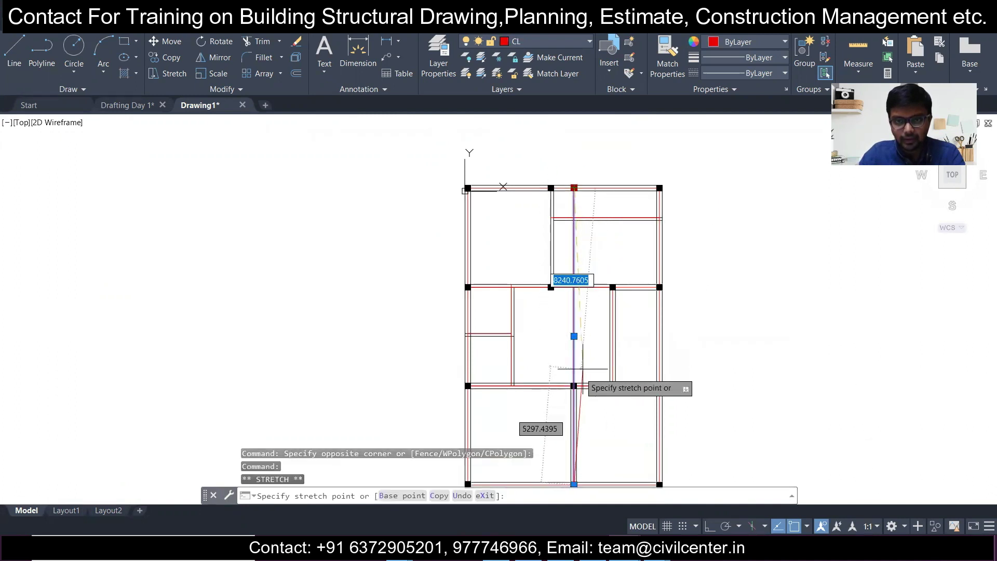
scroll(574, 386, up, 5)
key(Escape)
scroll(630, 329, down, 6)
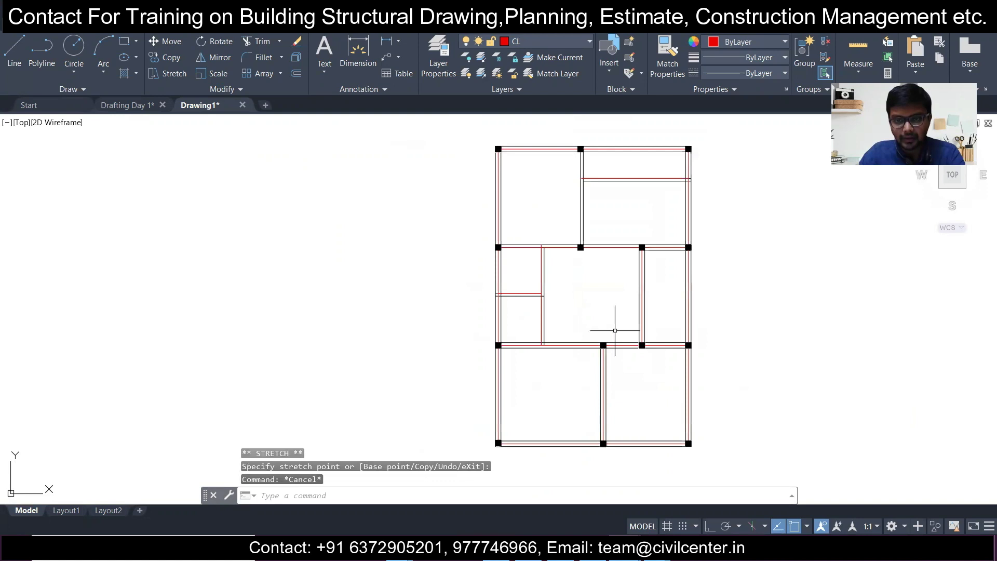
middle_drag(608, 312, 603, 337)
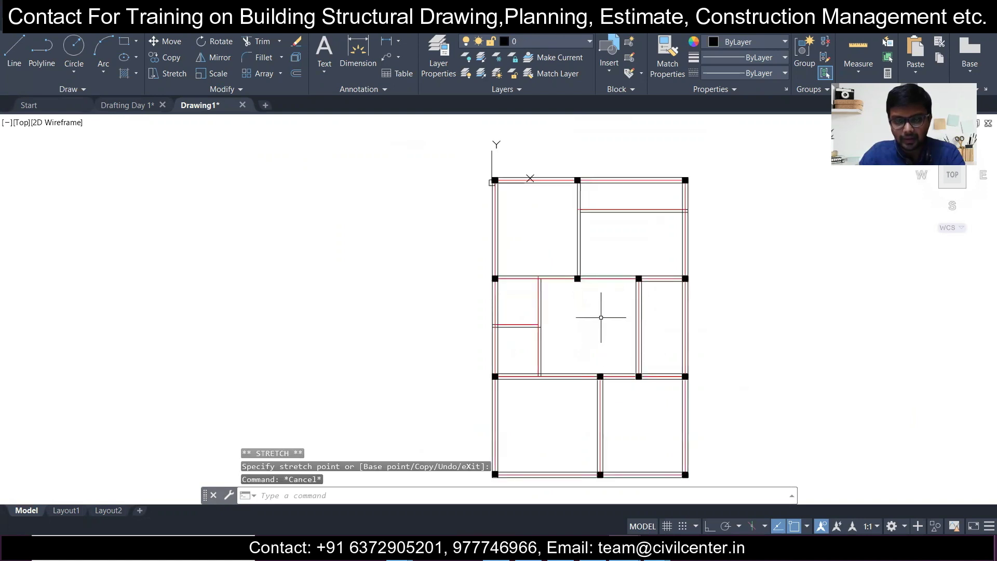
Step: Copy the left outer wall's centre line from the upper-left column to the upper partition's column on the top wall
scroll(601, 317, up, 2)
middle_drag(487, 187, 504, 250)
scroll(462, 217, up, 2)
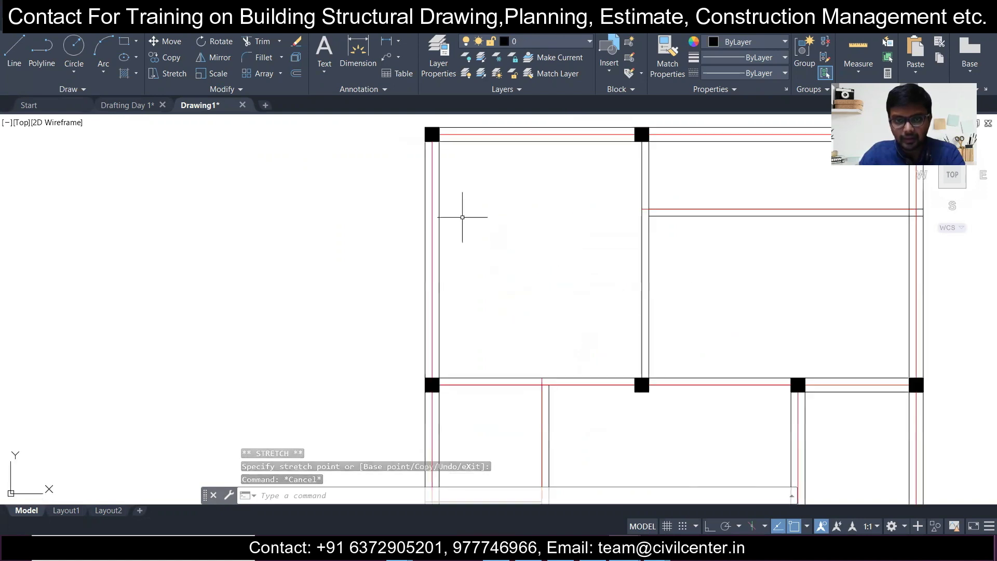
click(434, 229)
middle_drag(558, 193, 490, 242)
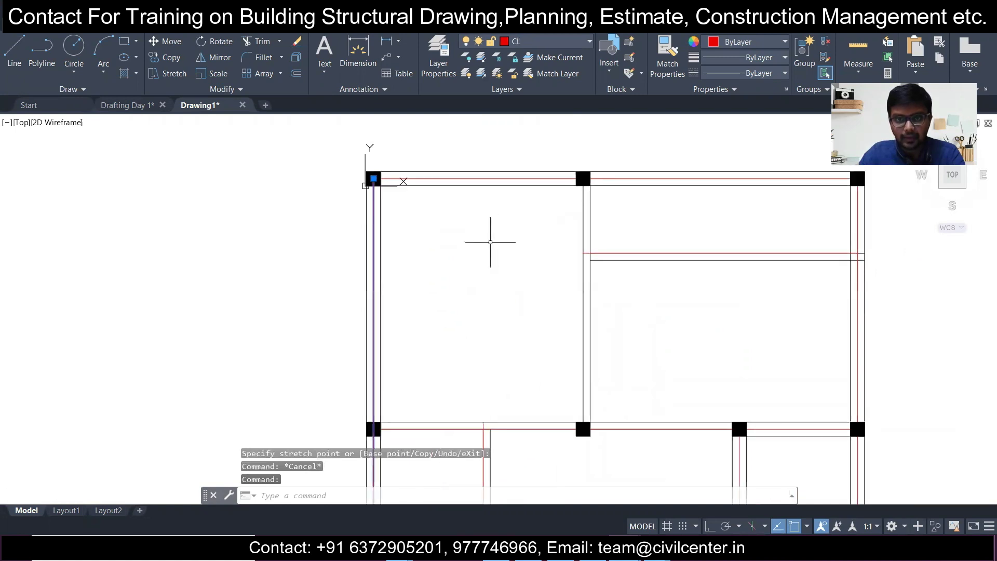
click(174, 62)
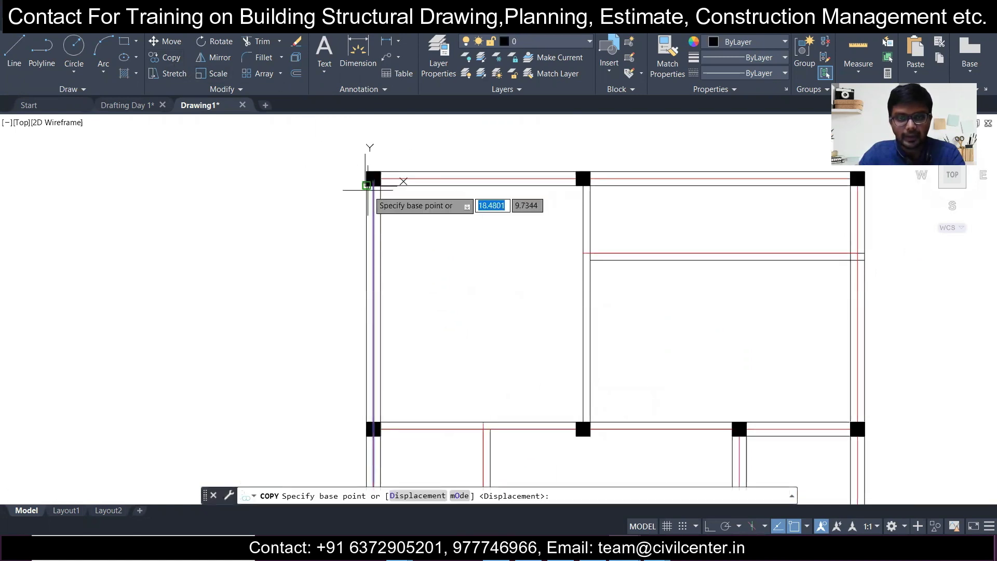
click(373, 179)
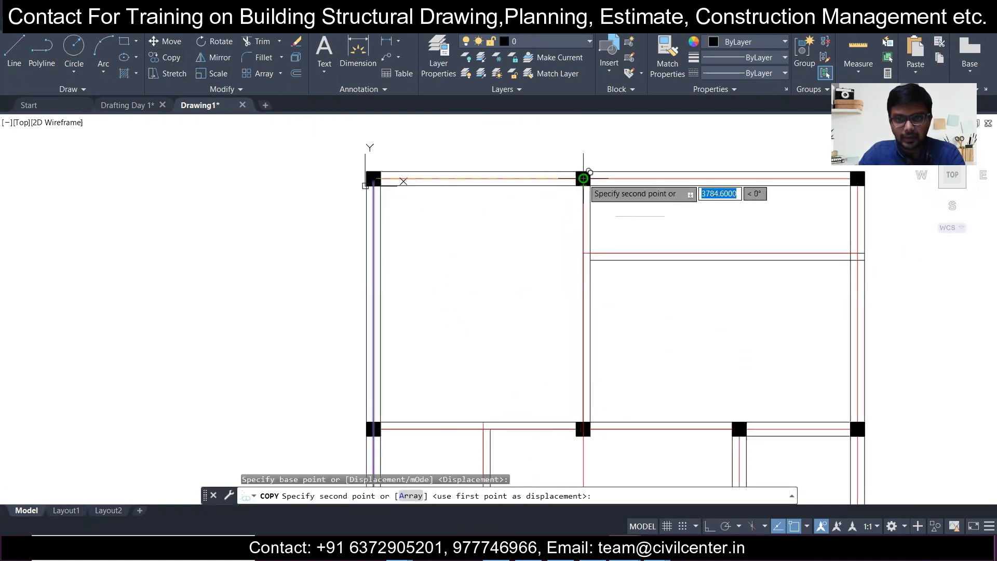
click(582, 179)
key(Escape)
scroll(600, 214, down, 5)
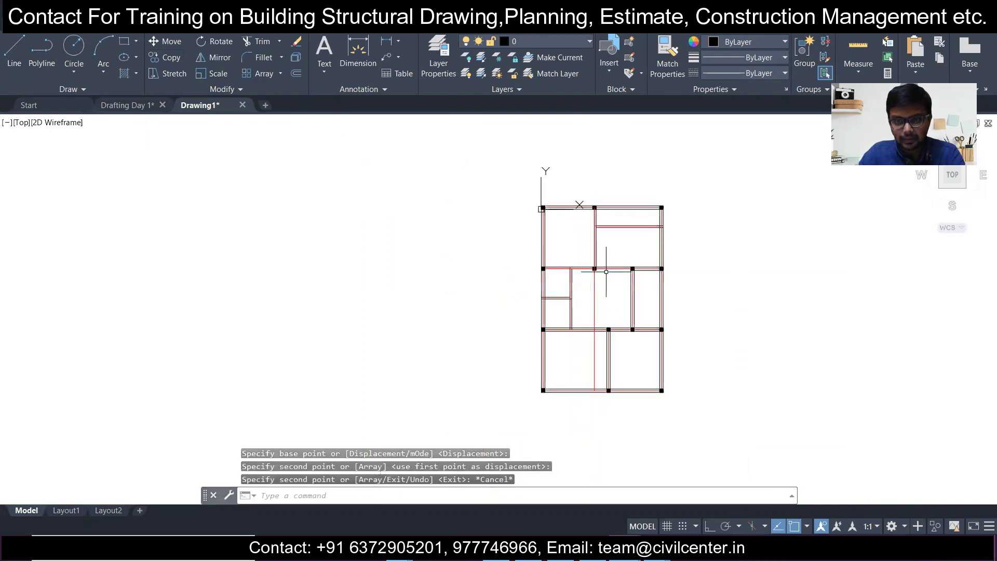
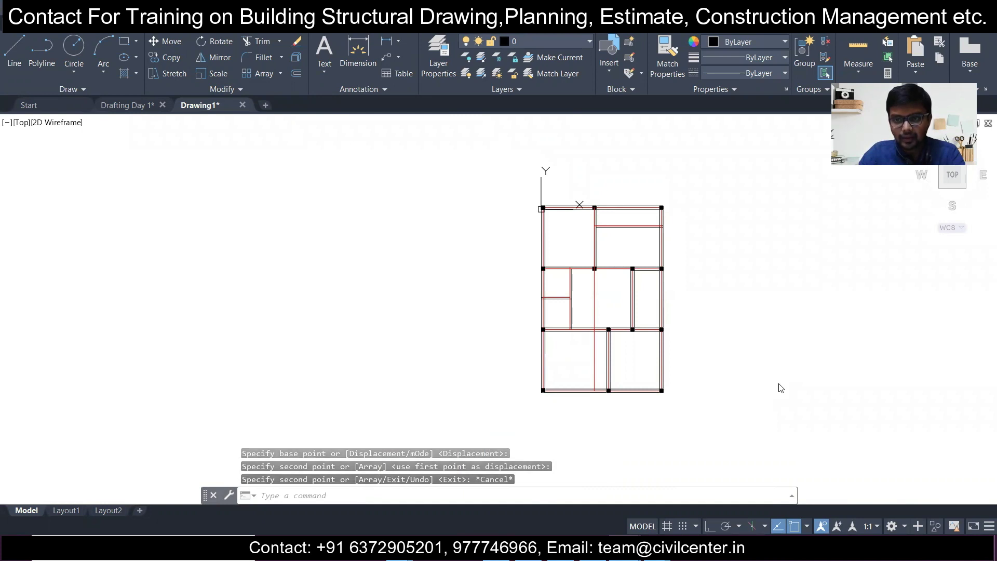
Step: Pull the copied centre line's lower end up to the column where the upper partition meets the first full-width wall
scroll(601, 360, up, 4)
click(591, 363)
click(565, 336)
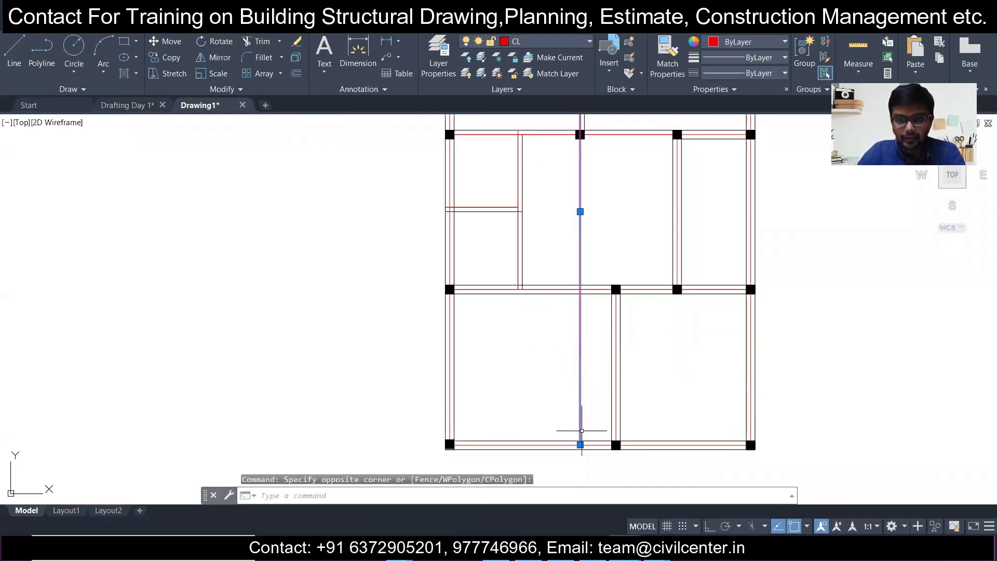
click(580, 445)
scroll(584, 358, up, 6)
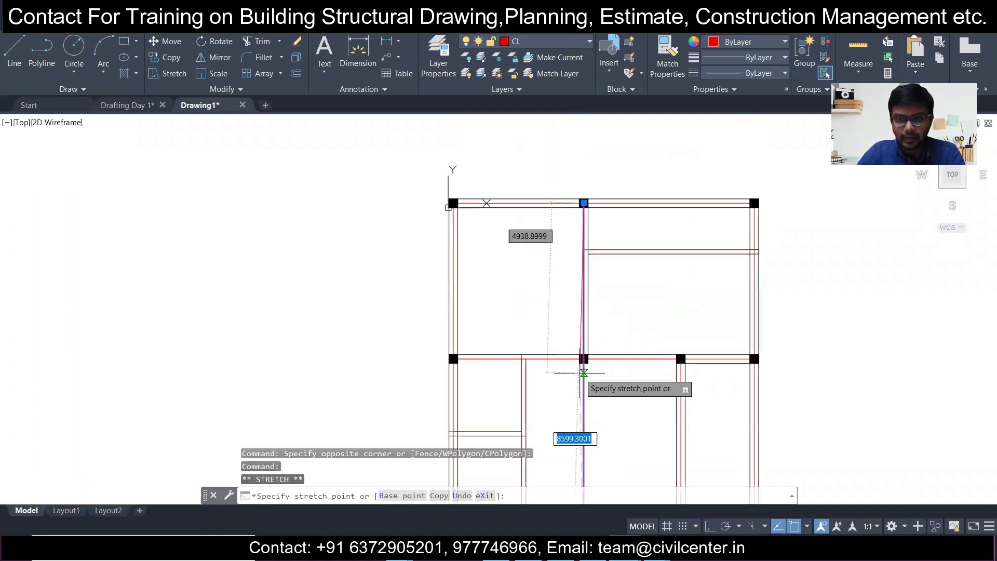
key(Escape)
key(Escape)
scroll(592, 343, down, 8)
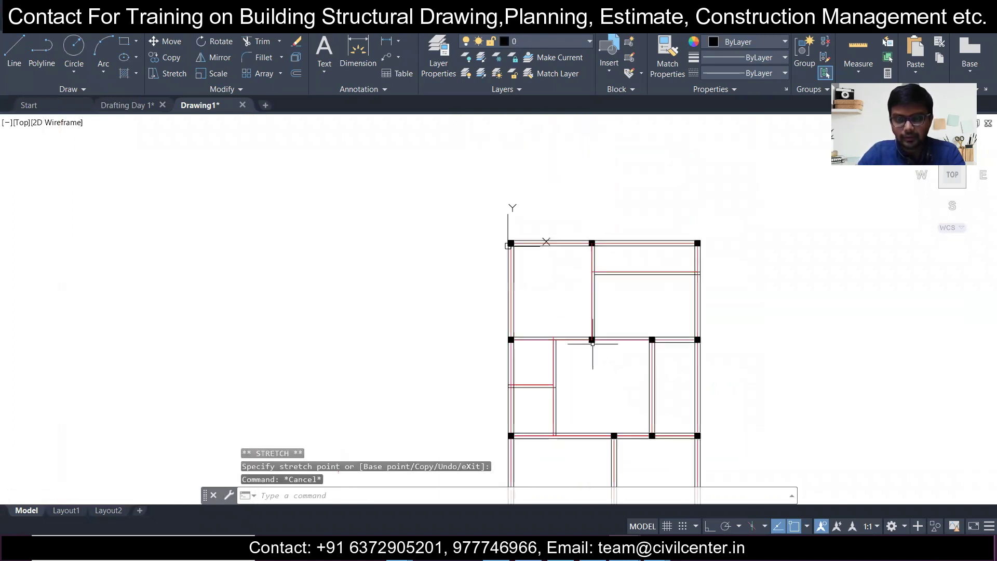
scroll(593, 341, up, 12)
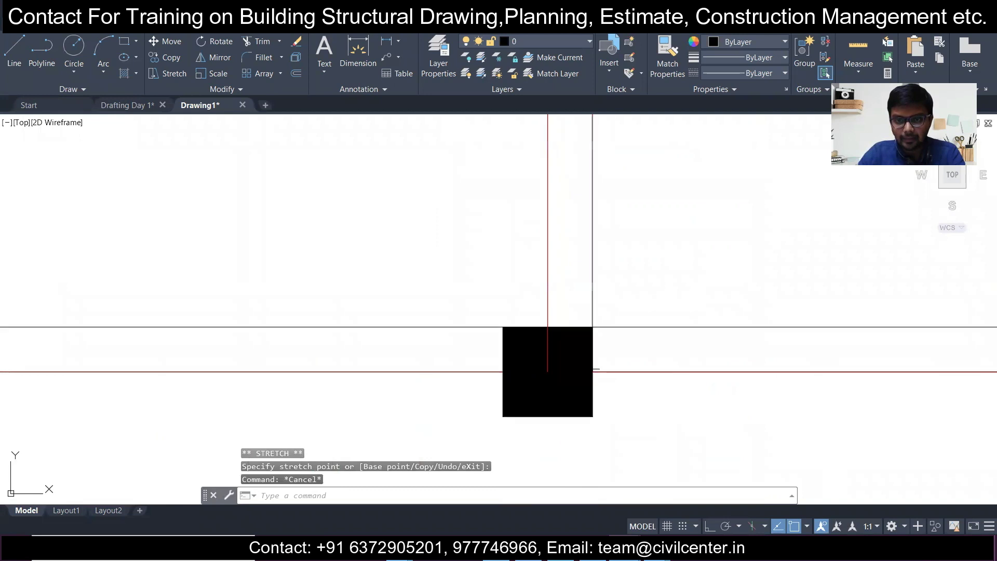
Step: Make CL the current layer
scroll(574, 368, down, 10)
middle_drag(618, 306, 596, 245)
mouse_move(592, 292)
middle_down()
mouse_move(560, 318)
mouse_move(561, 270)
mouse_move(528, 301)
mouse_move(538, 305)
mouse_move(545, 372)
mouse_move(541, 328)
middle_up()
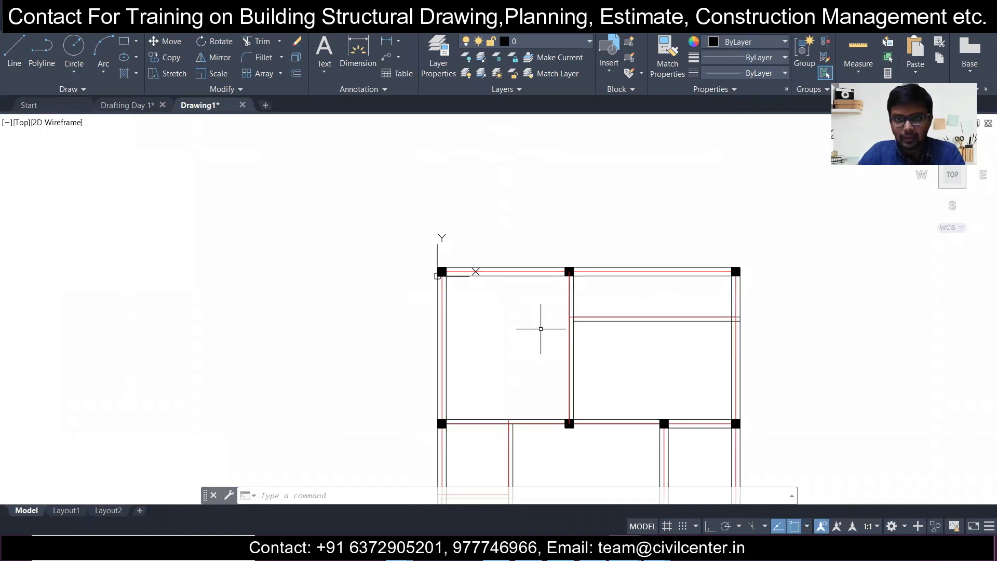
click(588, 43)
click(560, 71)
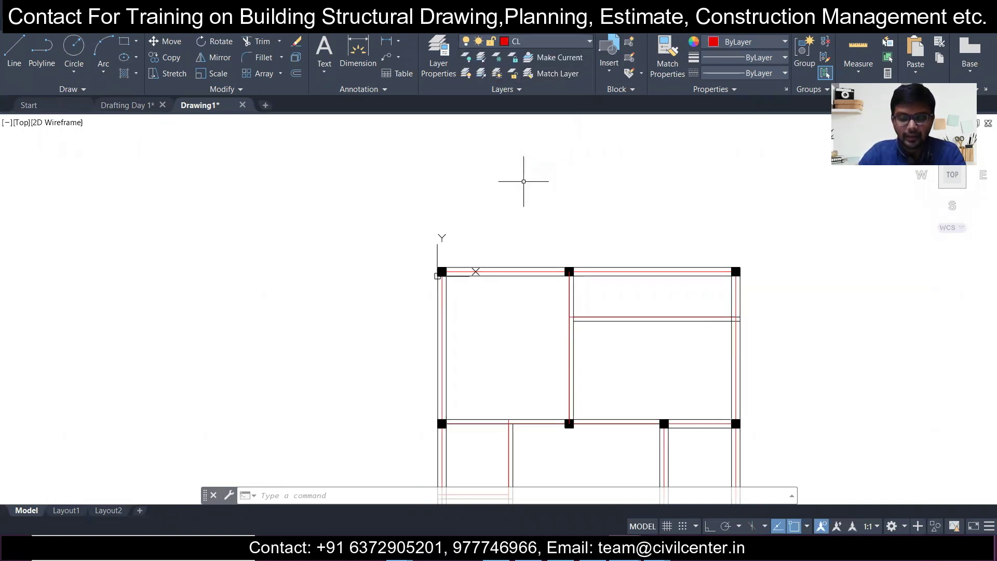
Step: Turn off layer 0 with LAYOFF by picking a top outer wall line, leaving the centre lines to check
text(layoff)
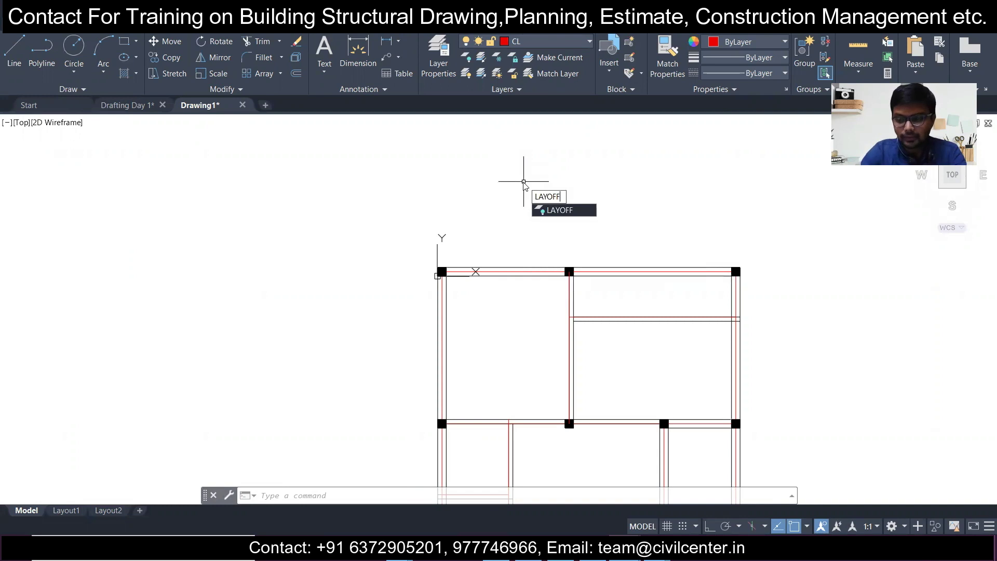
key(Return)
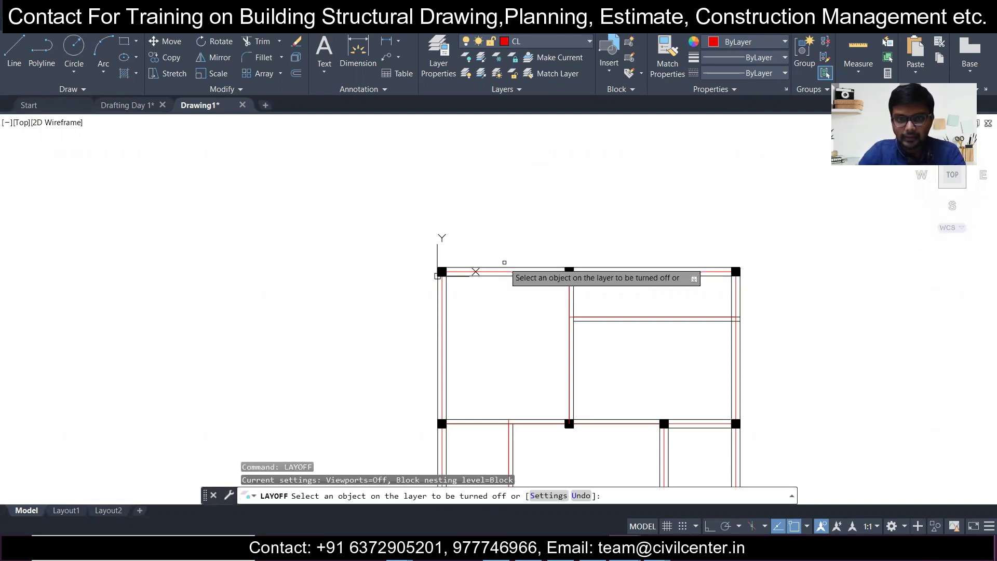
click(504, 269)
scroll(532, 260, down, 4)
scroll(593, 298, up, 4)
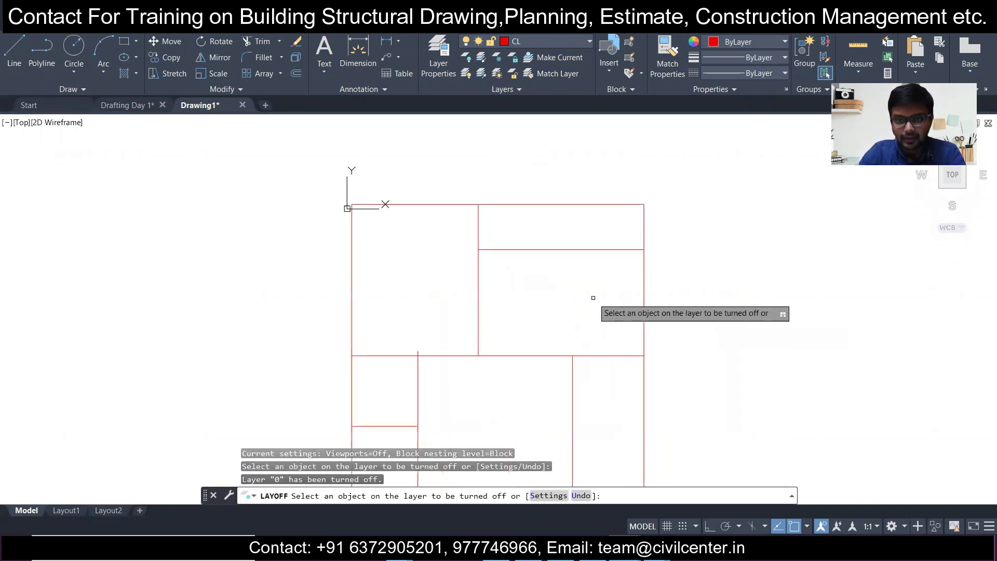
scroll(521, 223, up, 6)
scroll(413, 215, down, 2)
scroll(403, 221, up, 2)
key(Escape)
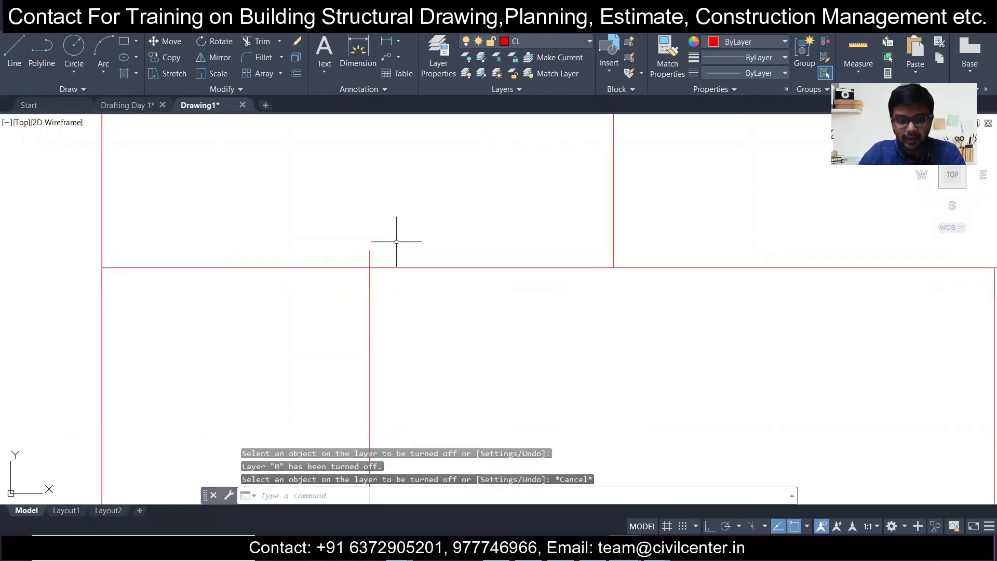
Step: Trim the left partition's centre line where it overshoots the first full-width wall's centre line, and check the remaining junctions
text(tr)
key(Return)
drag(396, 241, 365, 250)
scroll(415, 200, down, 3)
middle_drag(414, 200, 438, 301)
scroll(411, 184, up, 4)
scroll(454, 176, down, 6)
middle_drag(554, 265, 540, 210)
scroll(450, 296, up, 4)
scroll(449, 296, down, 2)
mouse_move(450, 296)
middle_down()
mouse_move(478, 291)
mouse_move(472, 345)
mouse_move(502, 318)
middle_up()
scroll(445, 347, up, 4)
scroll(451, 345, down, 5)
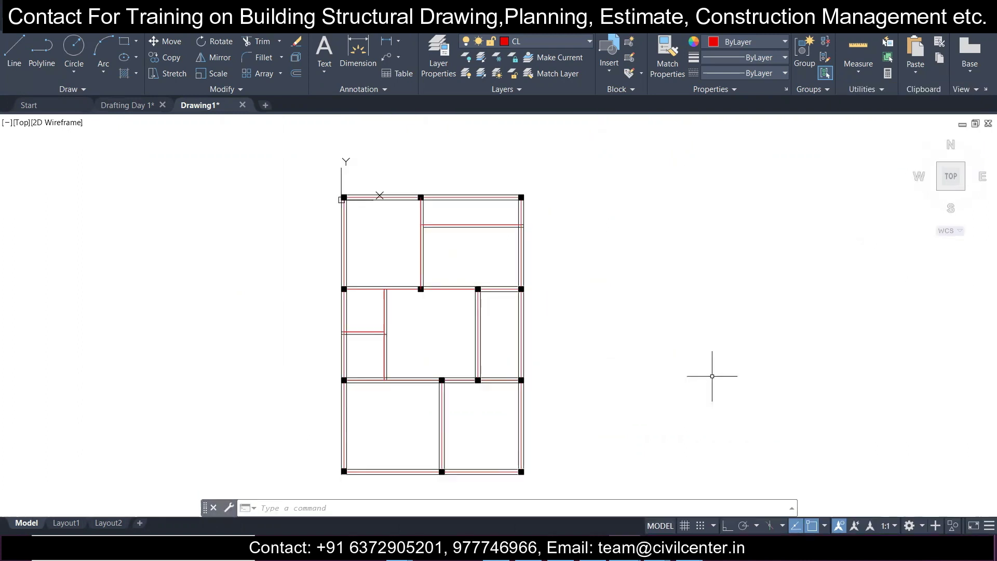
Step: Move all the red centre lines together into the empty area to the right of the floor plan
key(Return)
click(543, 396)
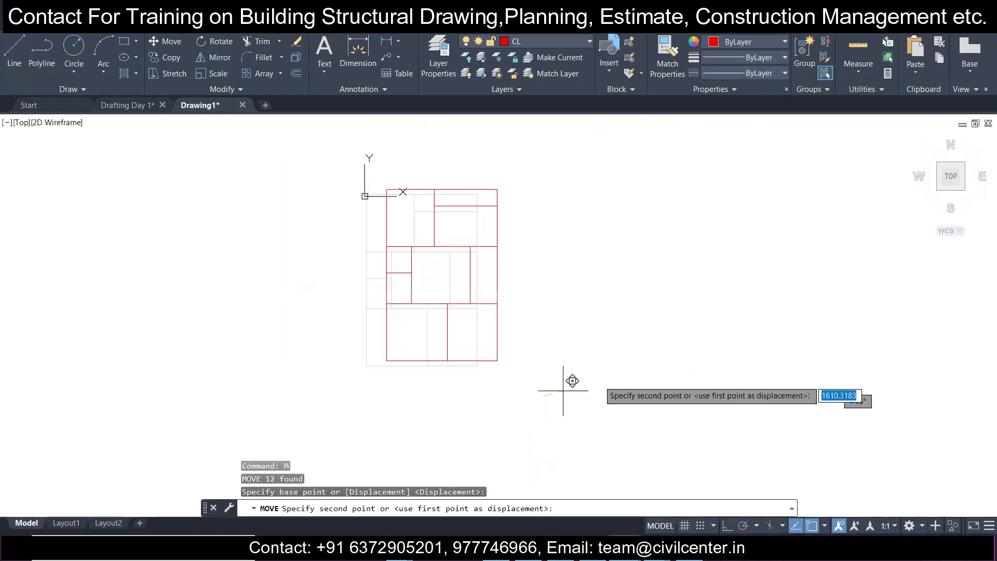
key(Escape)
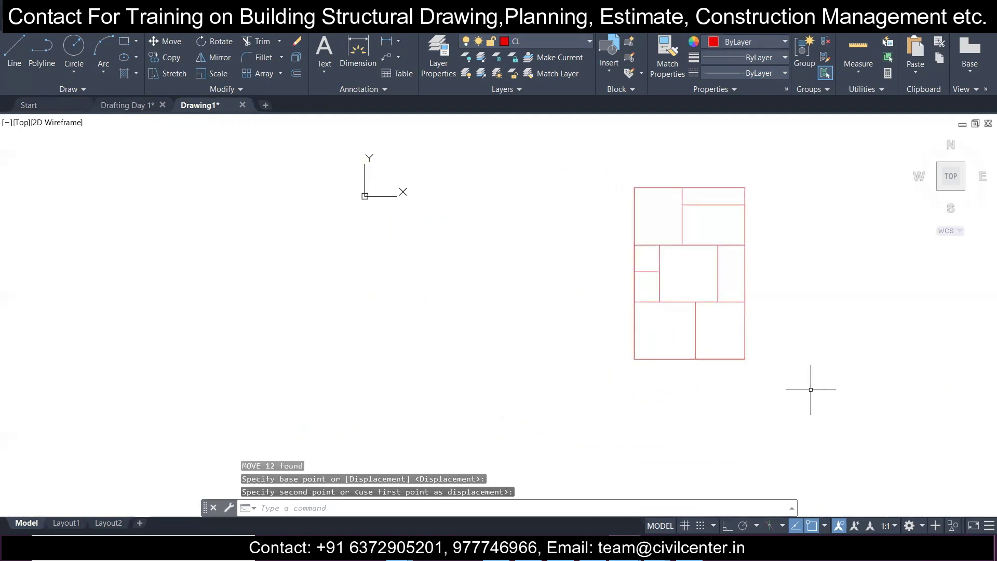
Step: Turn all layers back on with LAYON and leave the wall plan unselected
text(layon)
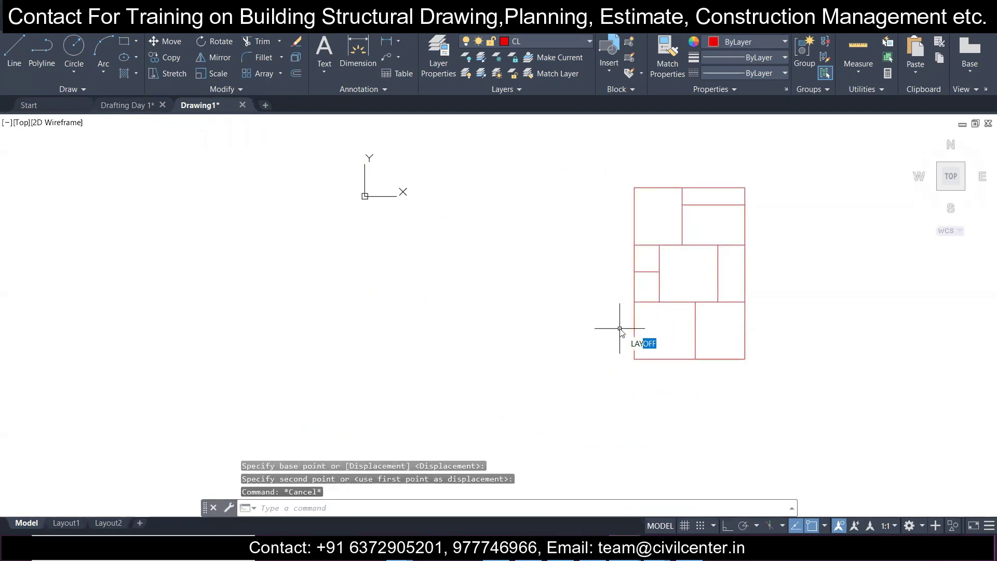
key(Return)
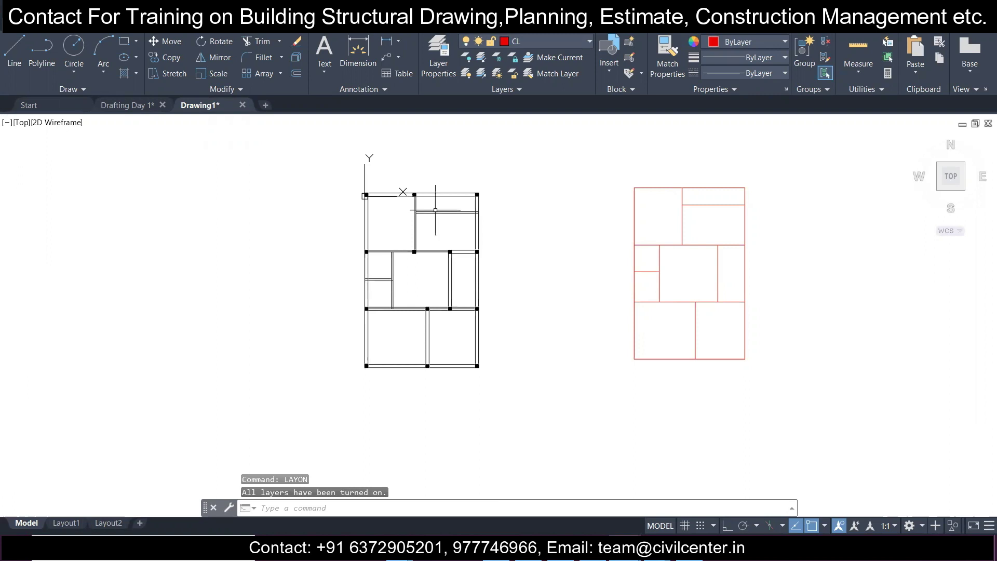
click(328, 150)
click(539, 407)
key(Escape)
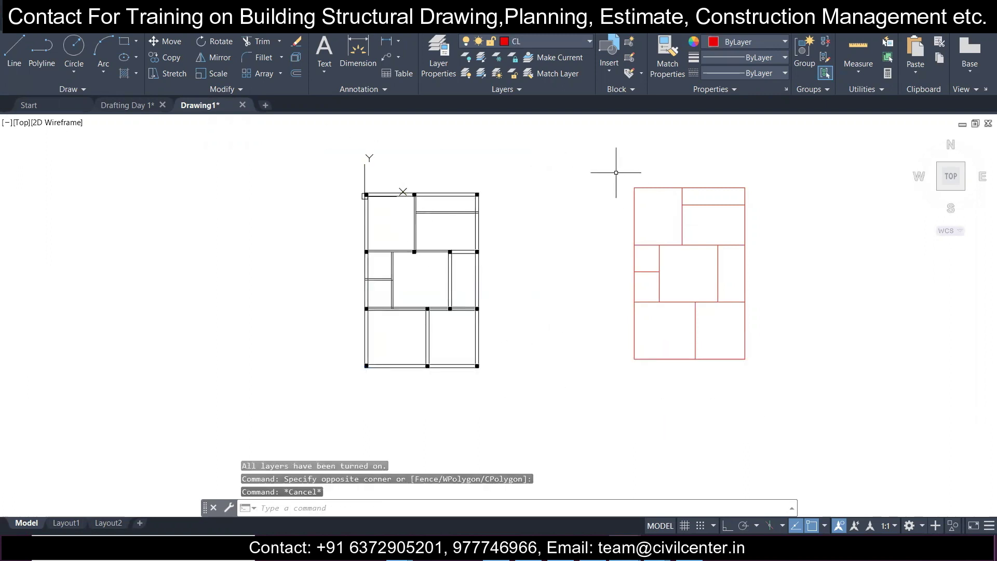
Step: Start a new drawing with the grid off, and set its length precision to 0 and insertion units to Millimeters
click(266, 105)
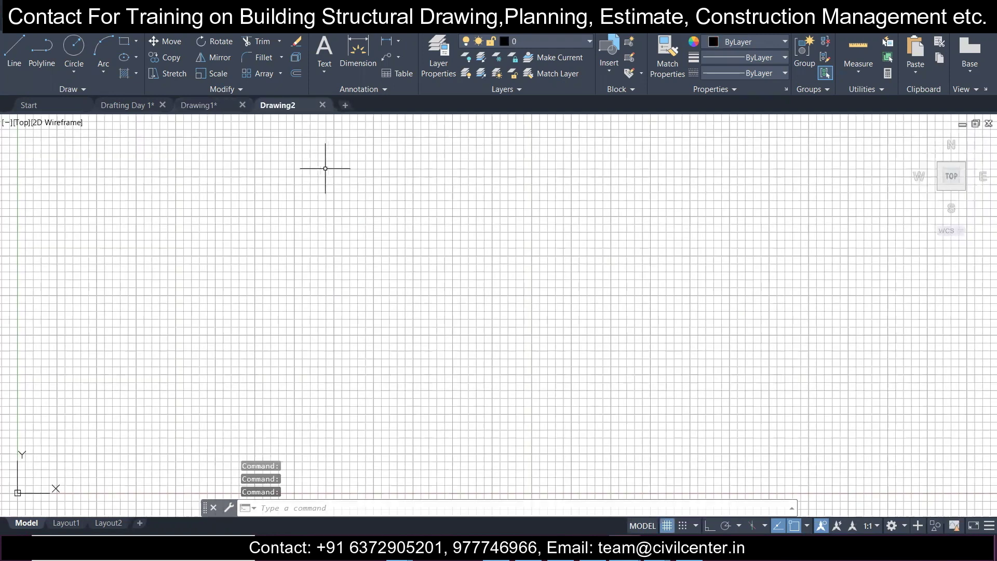
key(F7)
text(un)
key(Return)
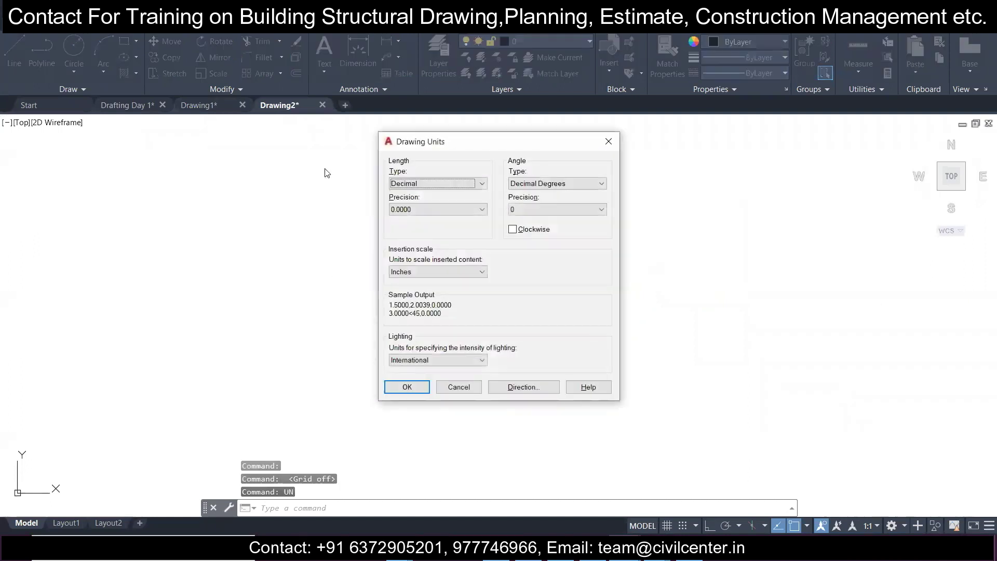
click(410, 209)
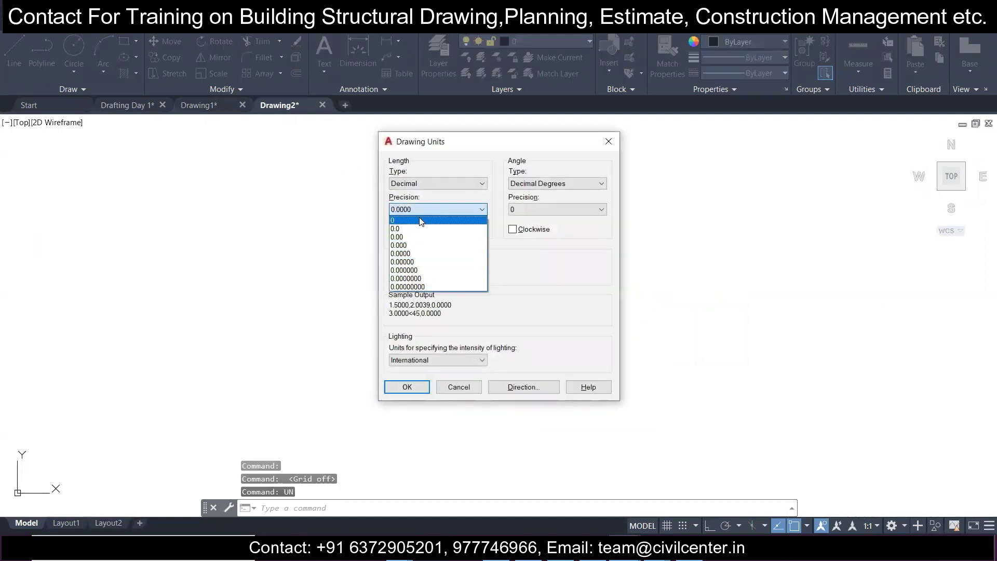
click(410, 220)
click(452, 272)
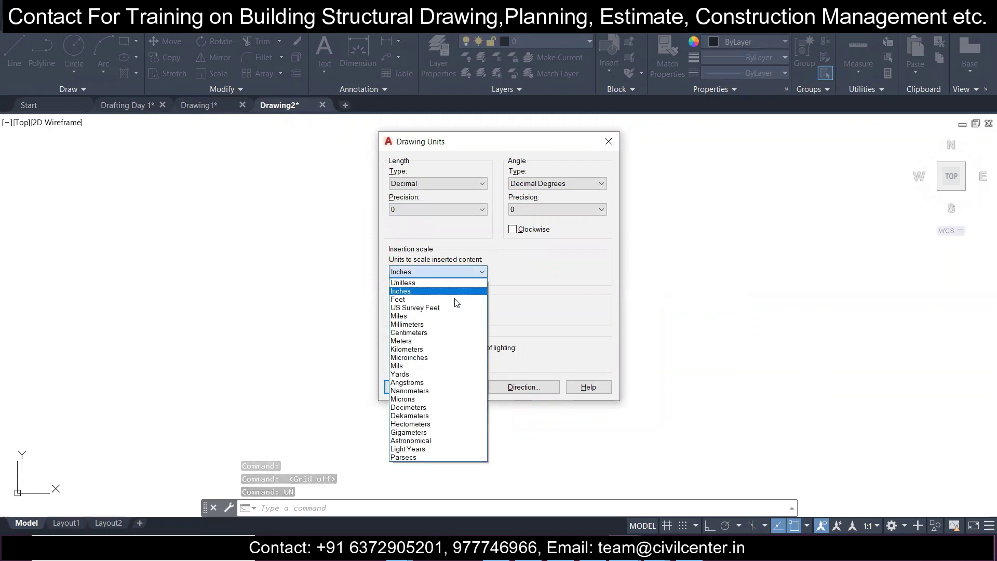
click(451, 326)
click(407, 386)
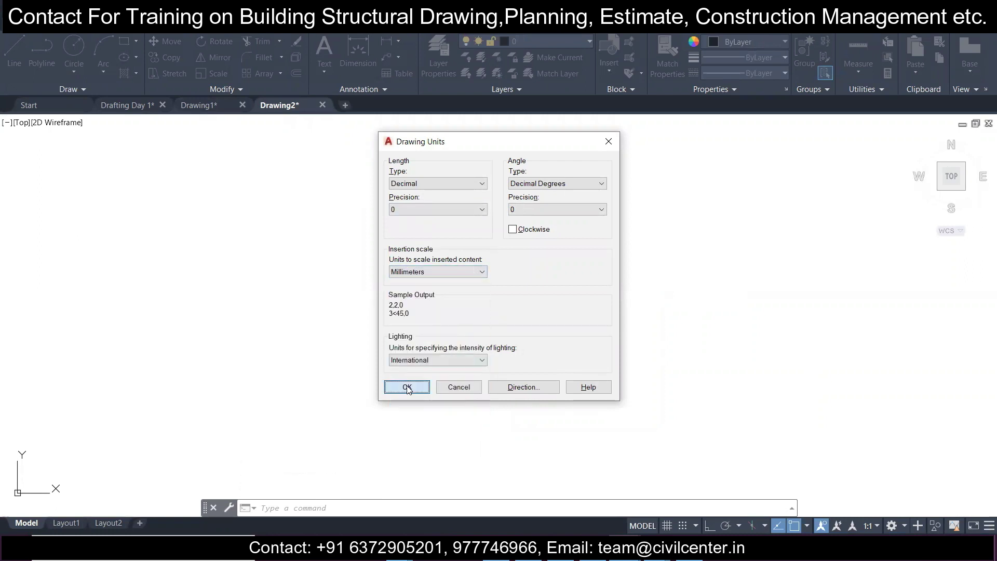
Step: Copy the complete red centre-line layout from Drawing1 and paste it into Drawing2 near the origin
click(217, 106)
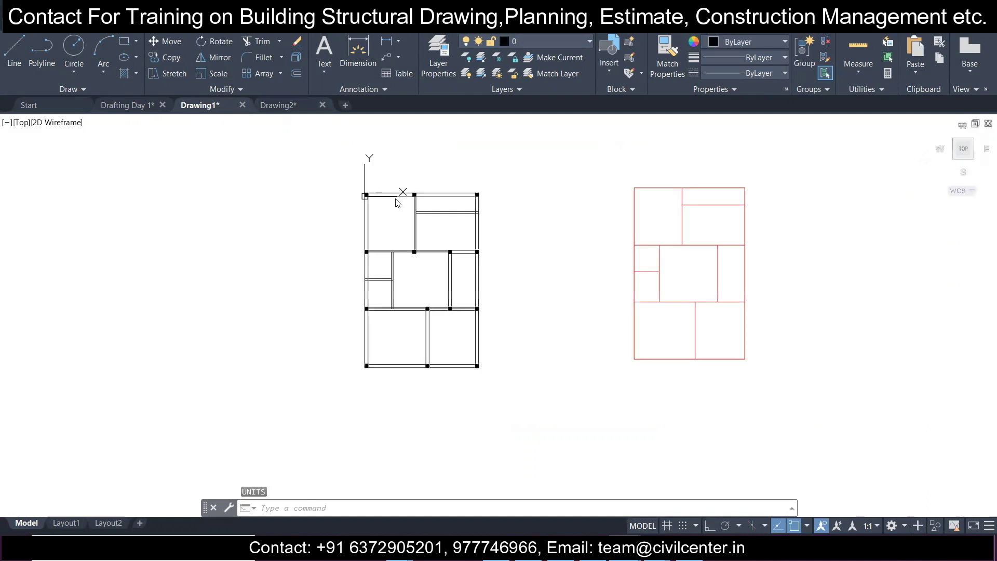
click(581, 151)
click(837, 407)
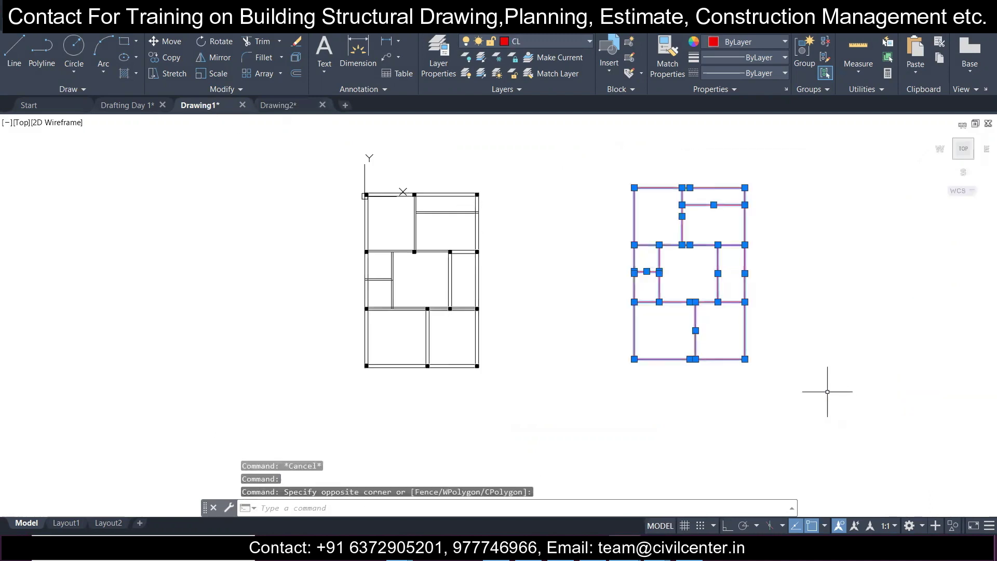
key(ctrl+c)
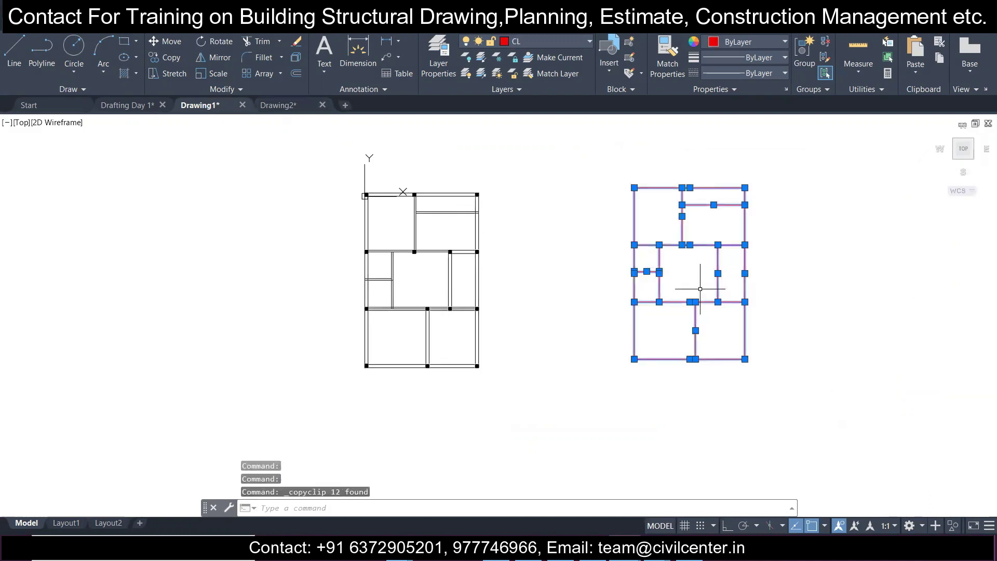
click(287, 105)
key(ctrl+v)
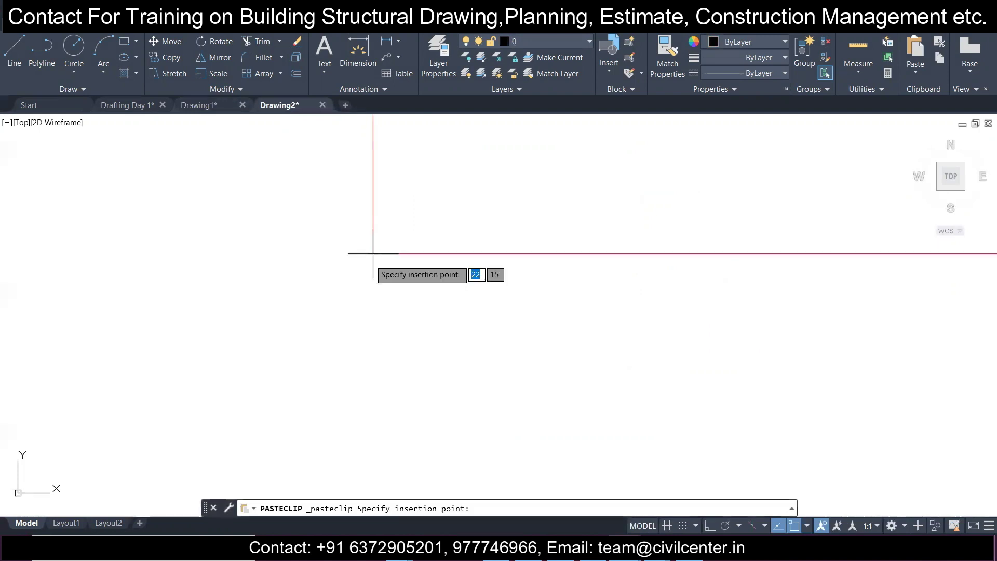
click(287, 356)
scroll(334, 289, down, 6)
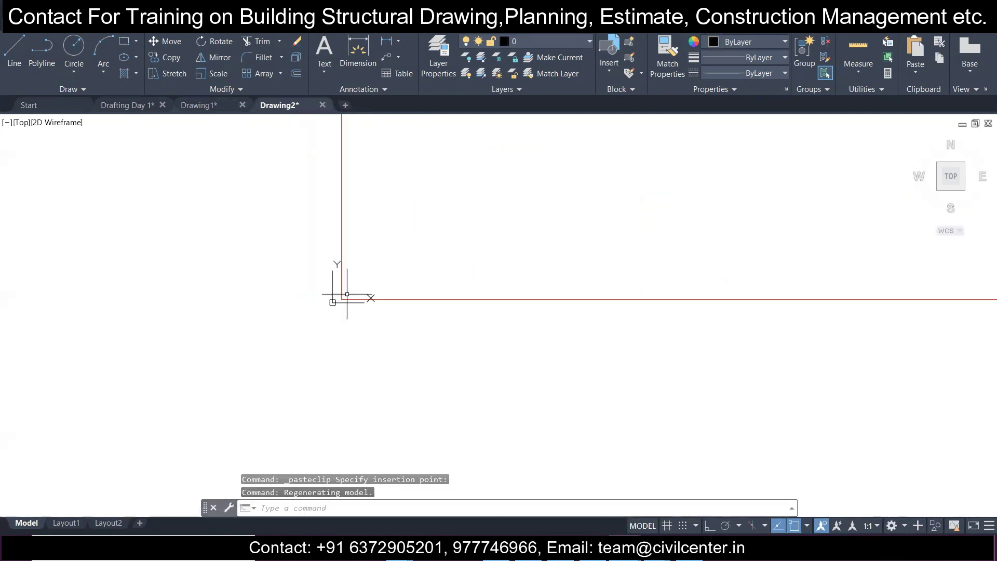
scroll(377, 264, up, 4)
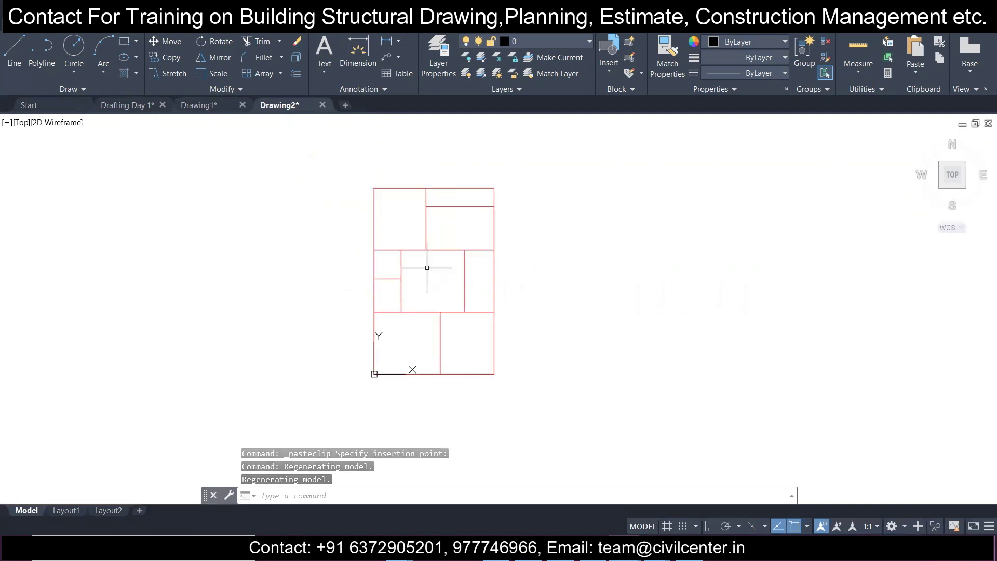
Step: Save the drawing on the Desktop as Drawing2.dwg and export it there as staad.dxf in AutoCAD 2000/LT2000 DXF format
key(ctrl+s)
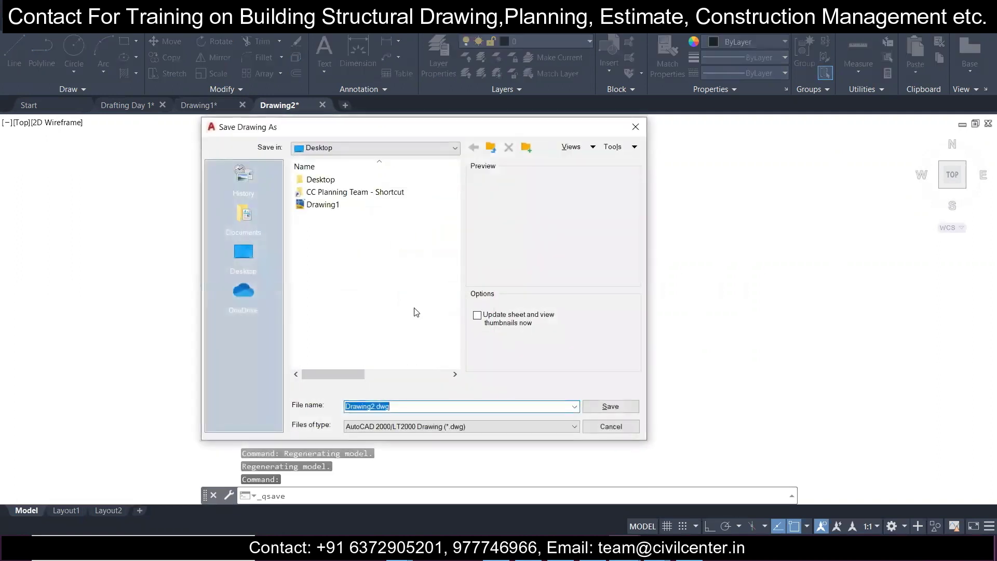
click(611, 409)
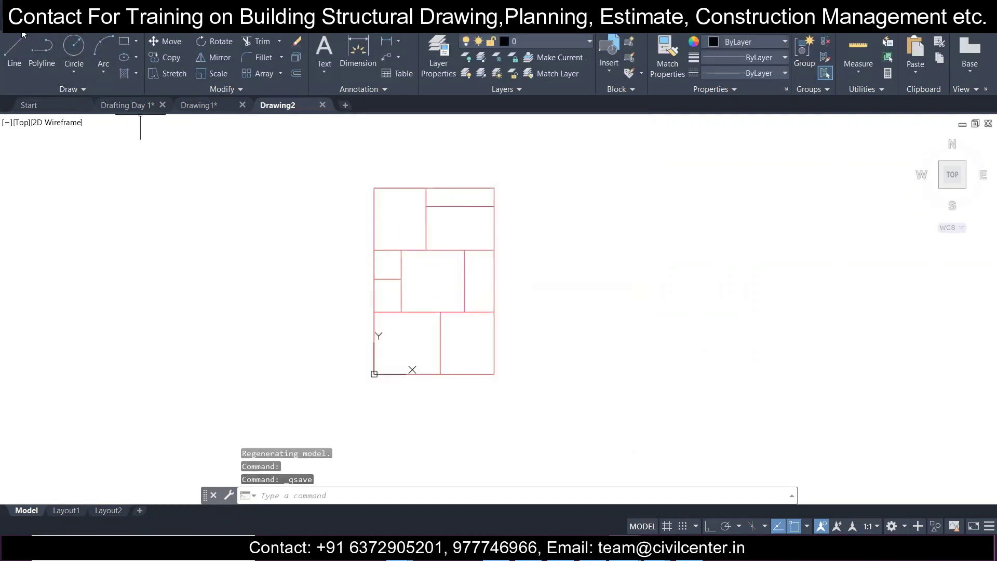
text(dx)
key(Return)
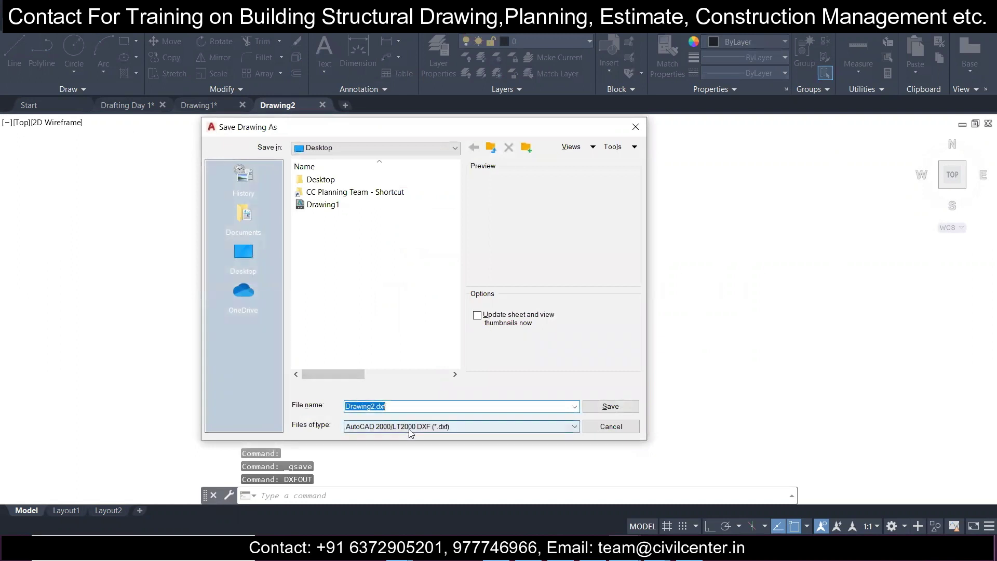
text(staad)
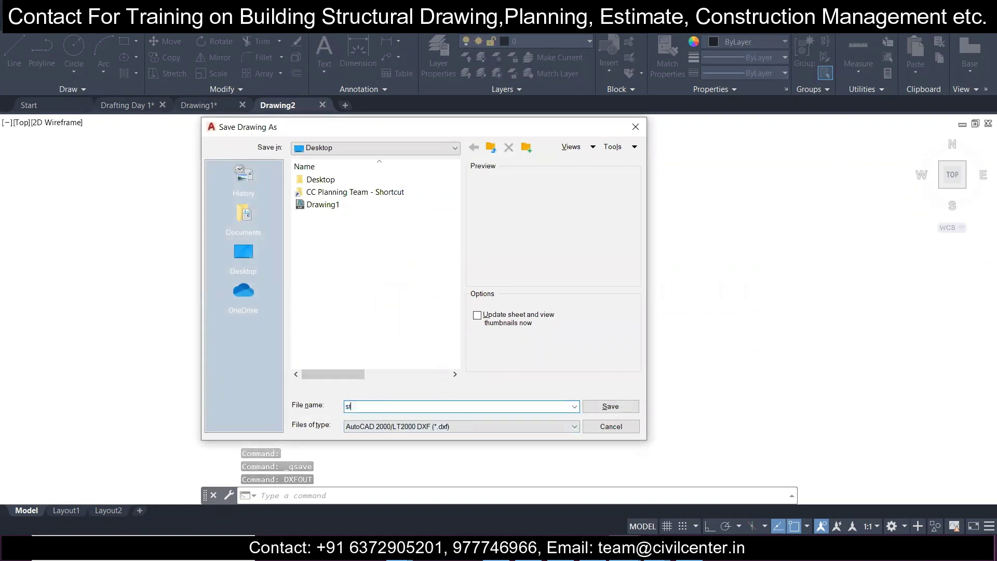
click(408, 429)
click(420, 408)
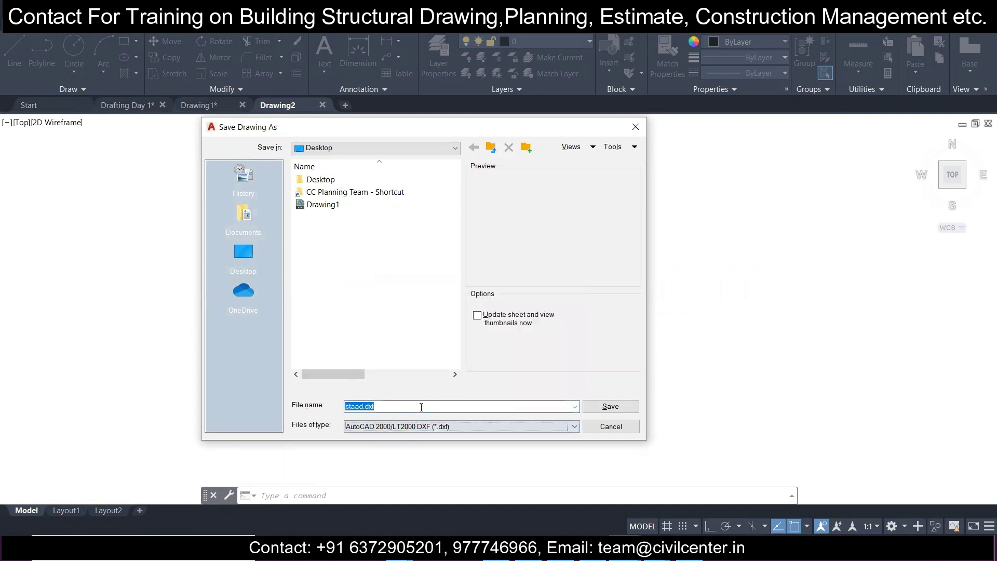
click(608, 407)
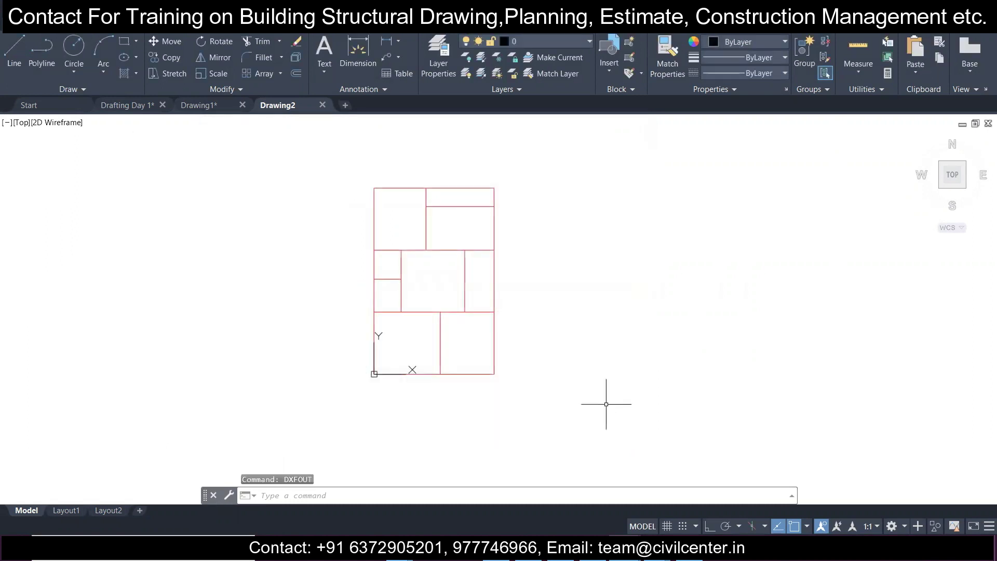
Step: Close Drawing2 and switch to STAAD.Pro V8i
click(323, 105)
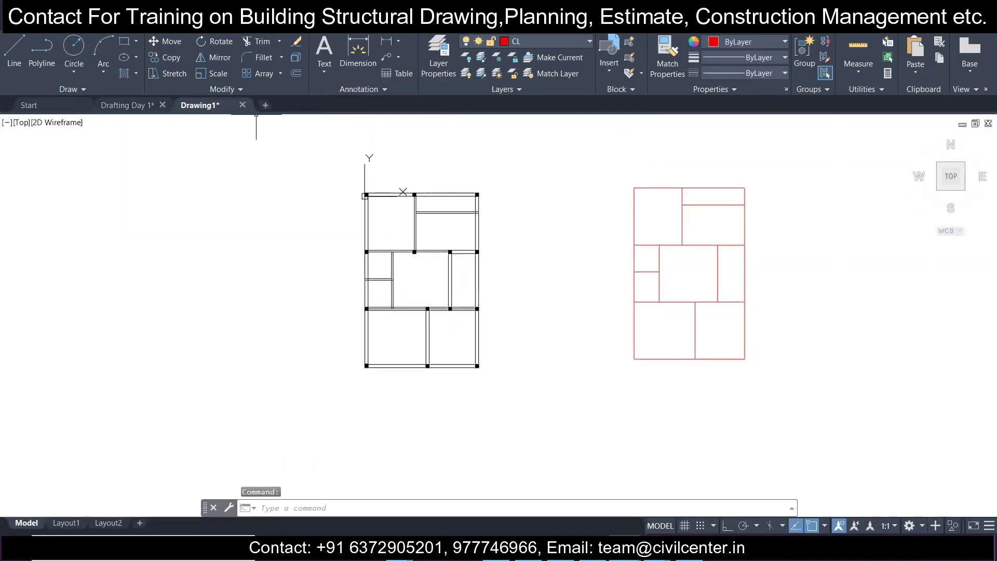
key(super+d)
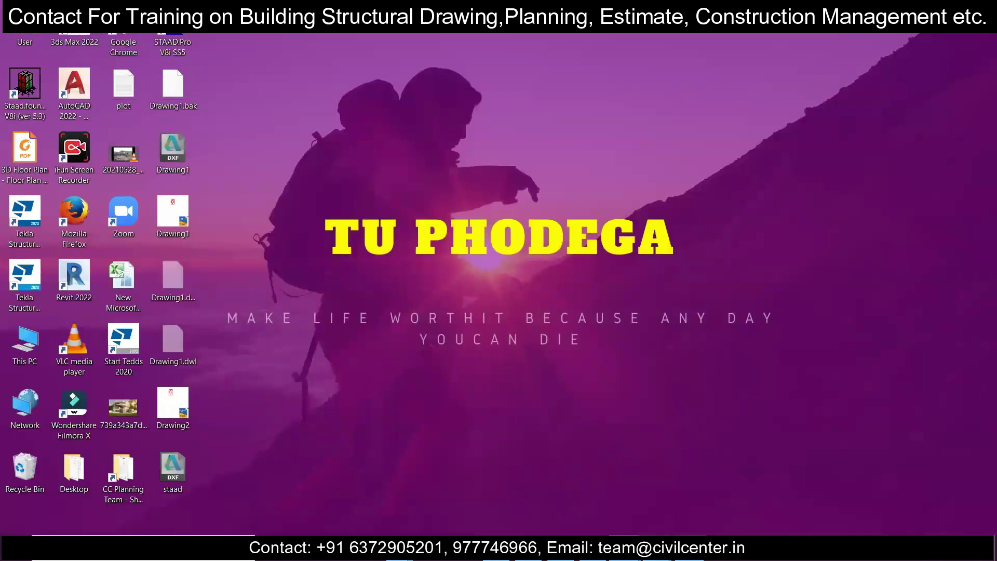
key(alt+Tab)
Step: Create a new Space structure named Structure1 in Meter and KiloNewton with Add Beam, discarding Str1's changes and overwriting the existing file
click(10, 25)
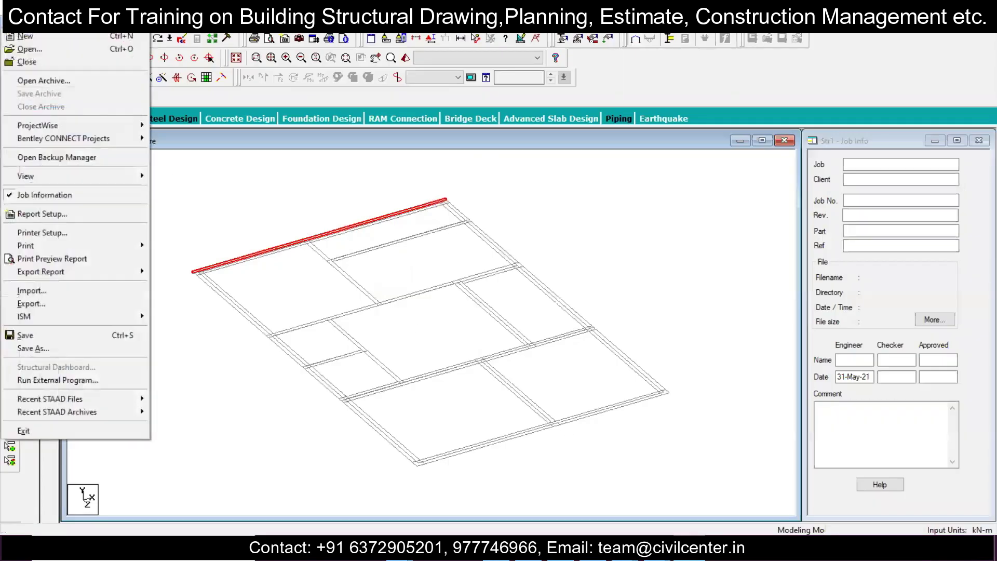
click(20, 48)
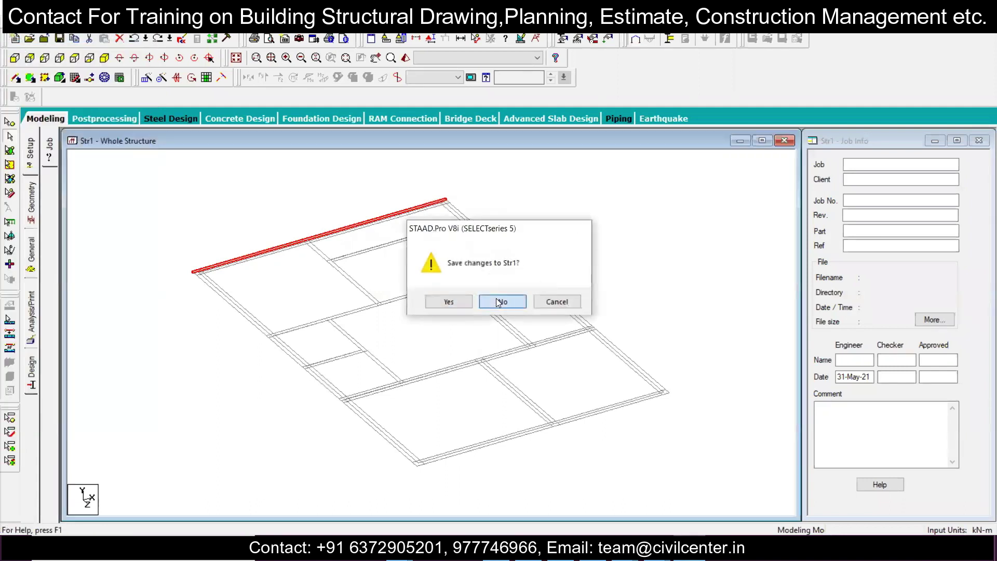
click(502, 301)
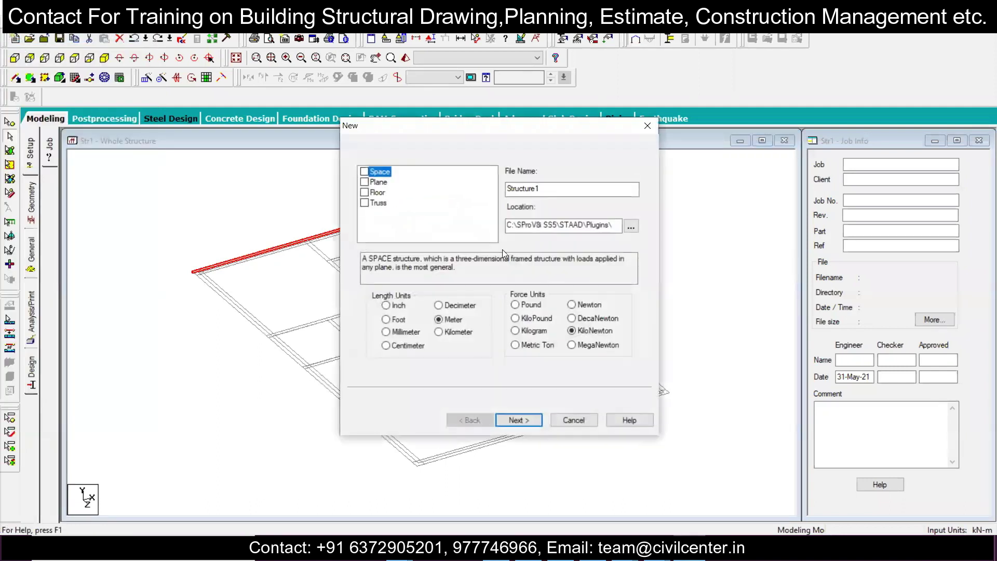
click(365, 172)
click(524, 422)
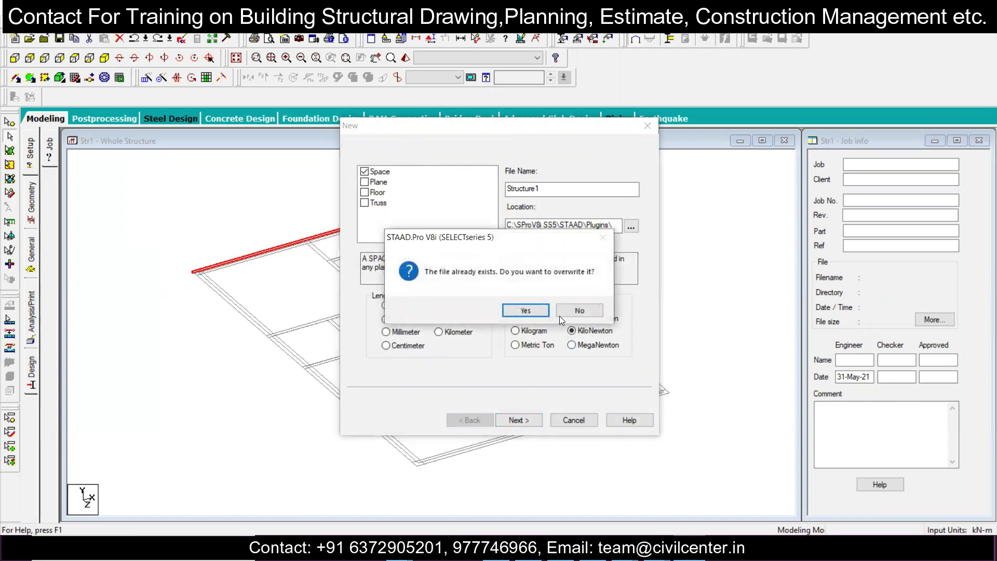
click(526, 310)
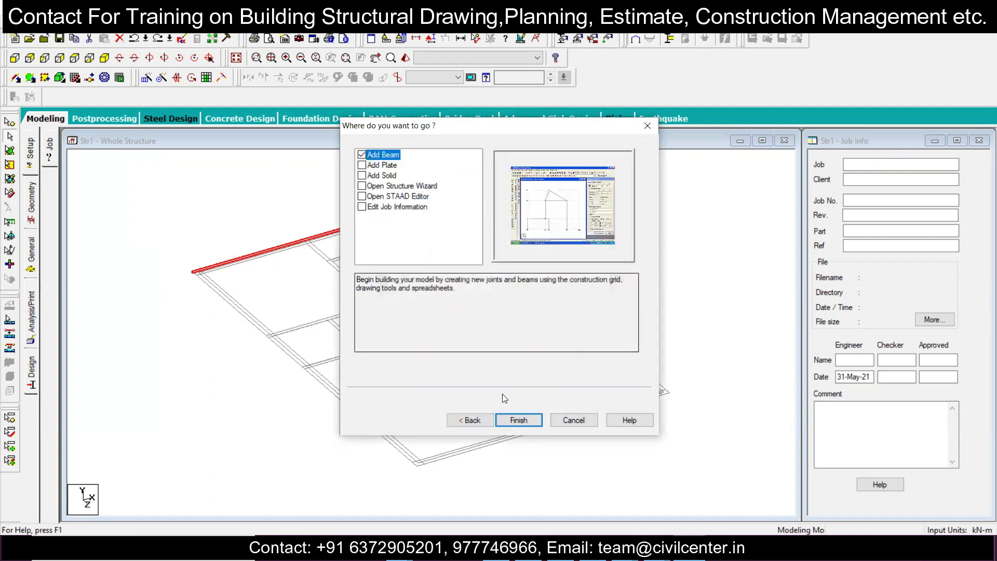
click(517, 420)
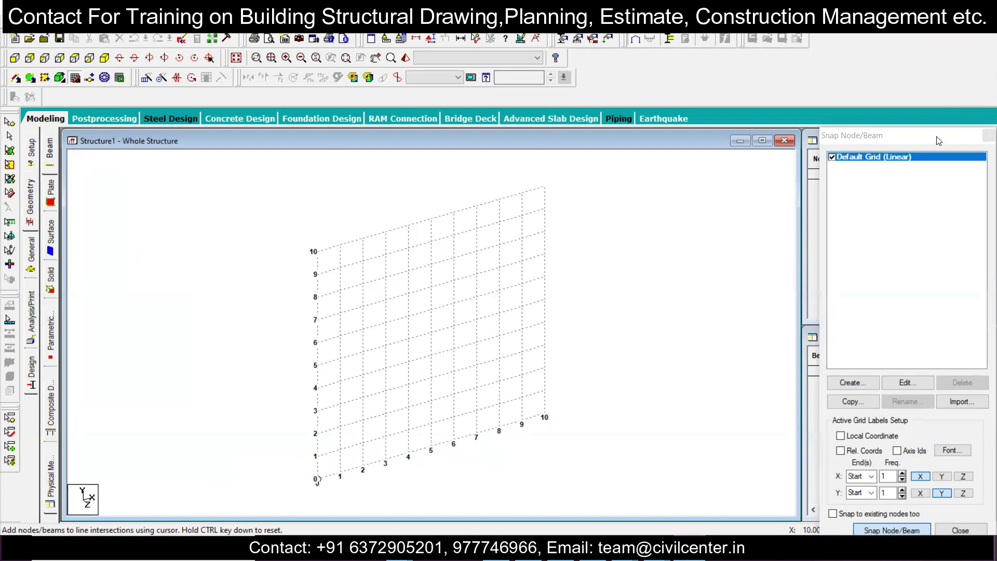
Step: Close the grid snap tool and import staad.dxf from the Desktop as 3D DXF with Y Up, Meter and KiloNewton
click(926, 149)
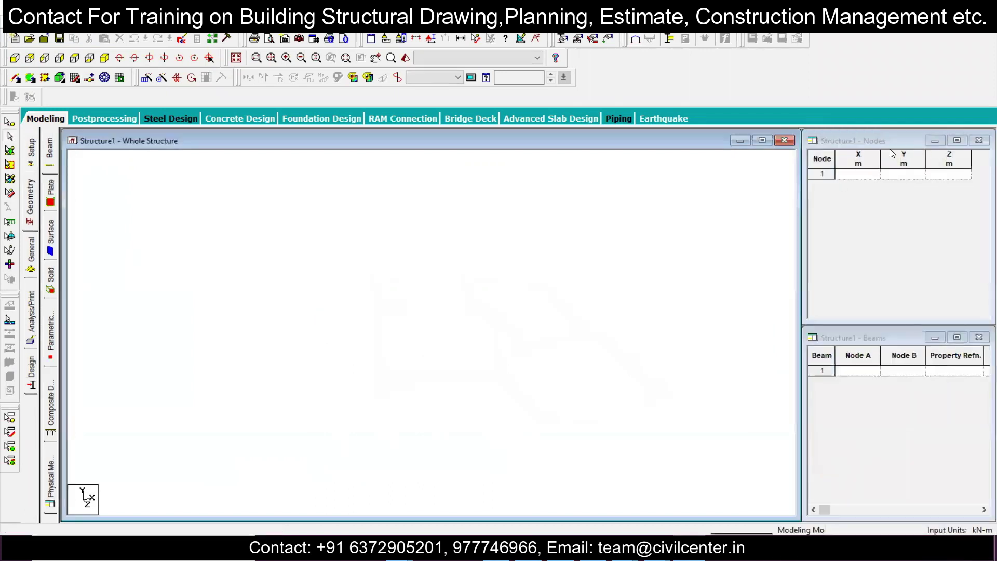
click(11, 25)
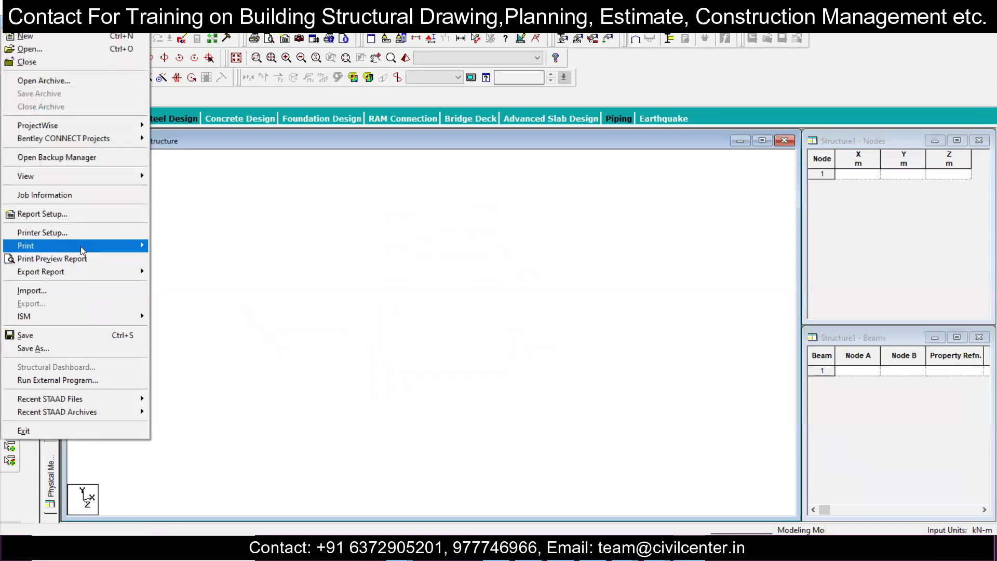
click(100, 291)
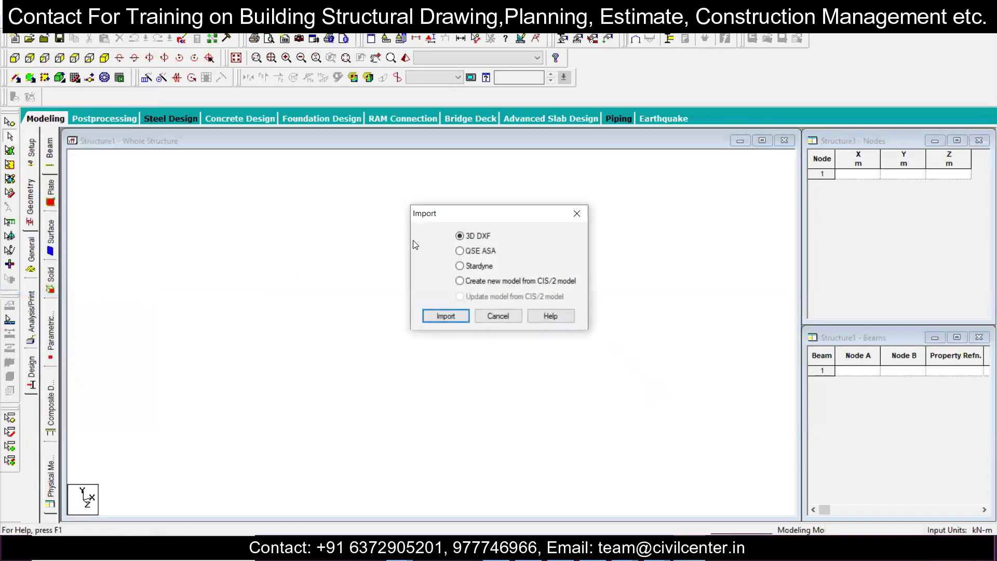
click(450, 315)
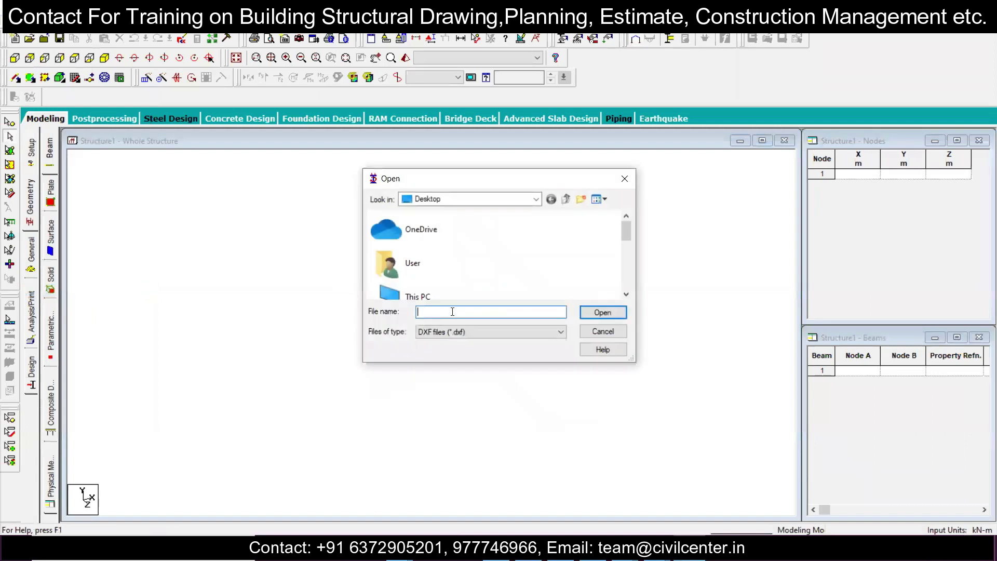
scroll(481, 248, down, 5)
click(462, 287)
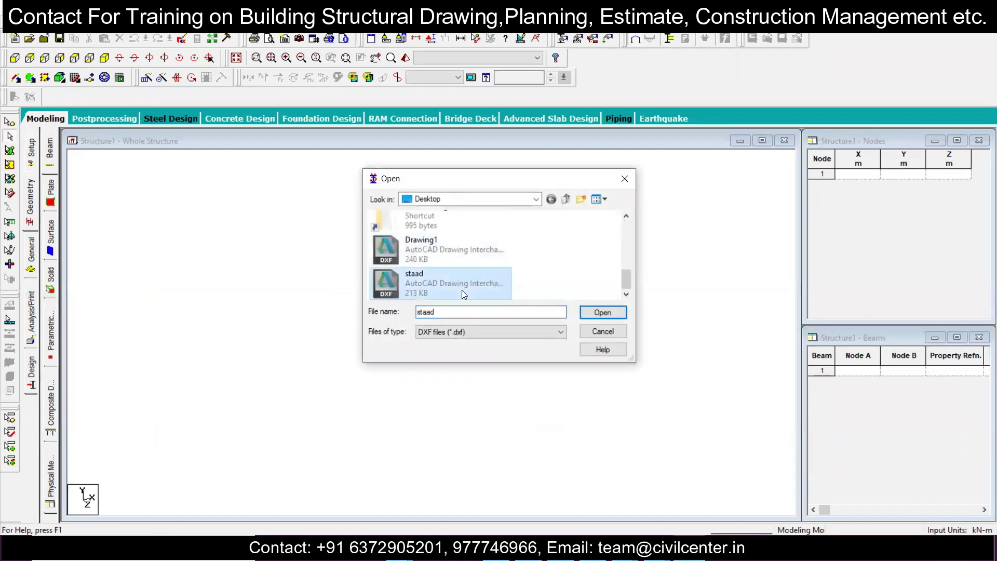
click(604, 312)
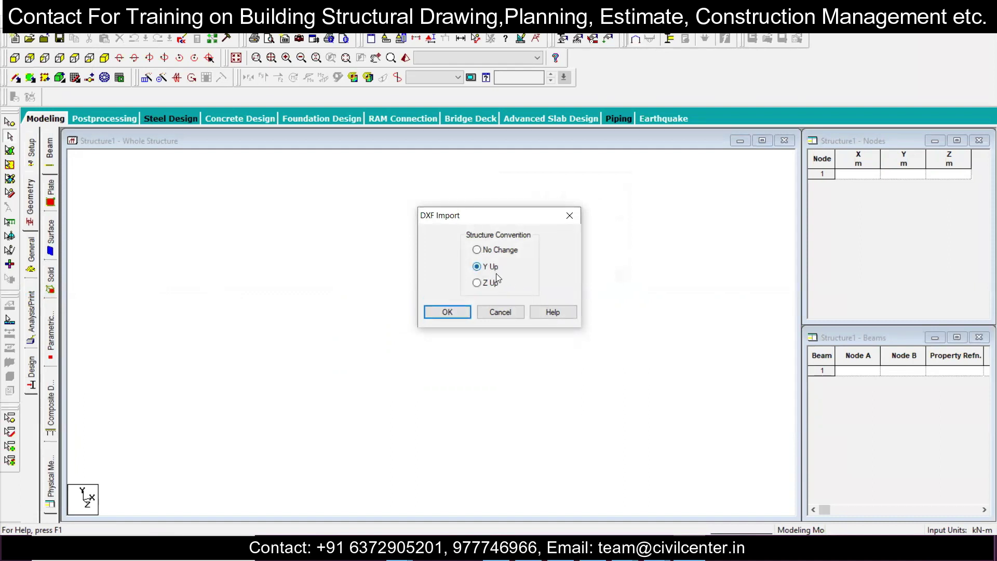
click(458, 313)
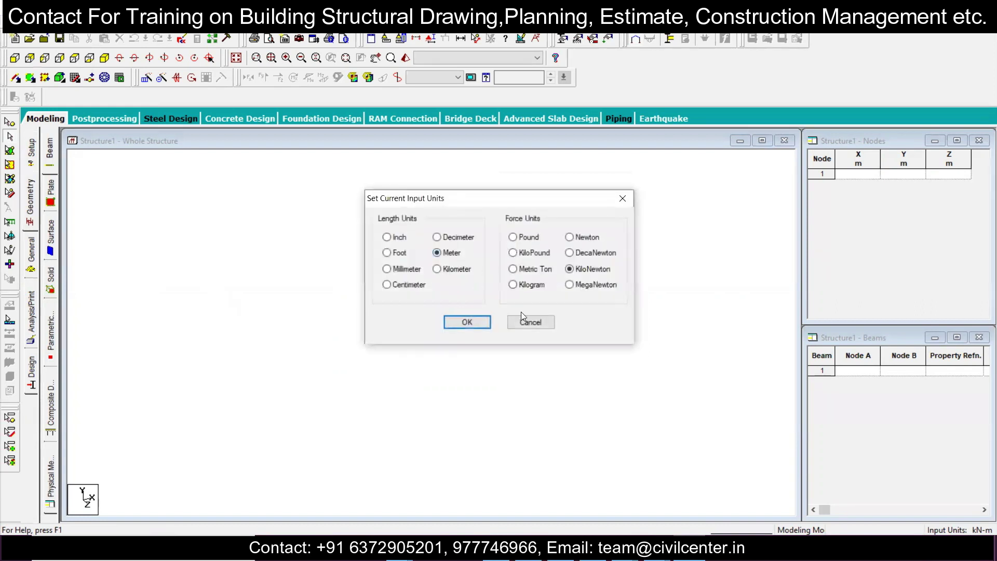
click(478, 322)
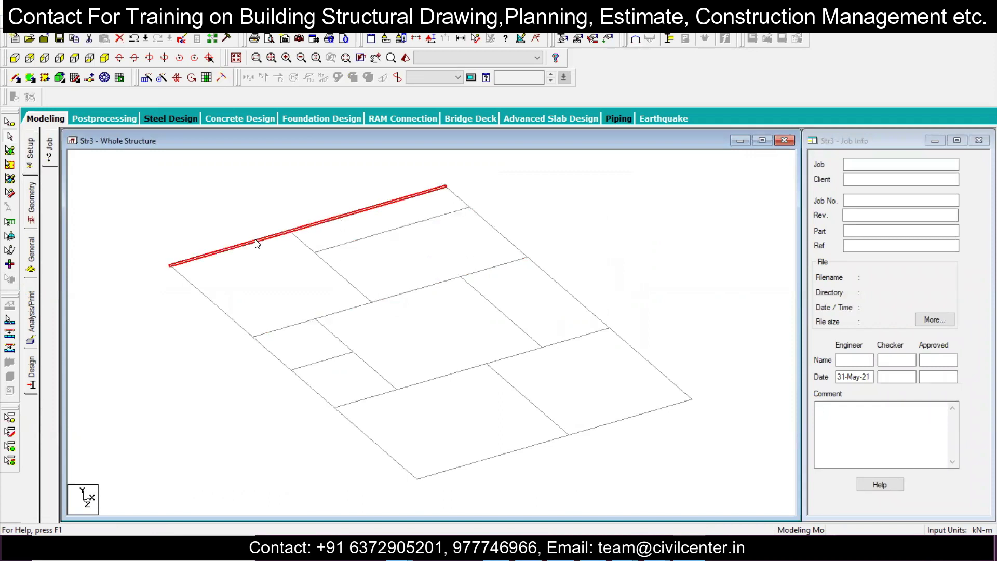
Step: Select all members of the imported floor plan and highlight their intersections using a tolerance of 0 m
key(Right)
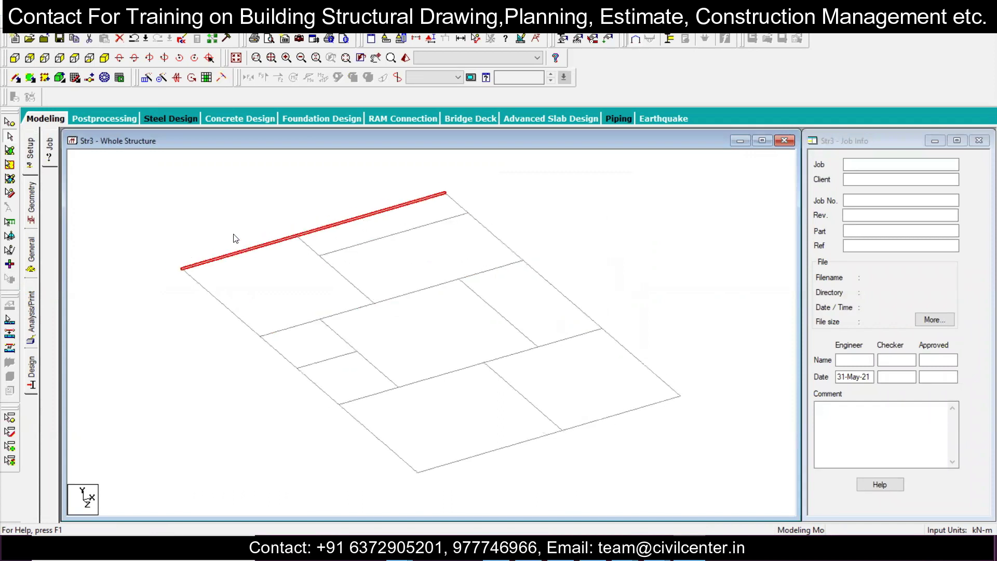
click(9, 122)
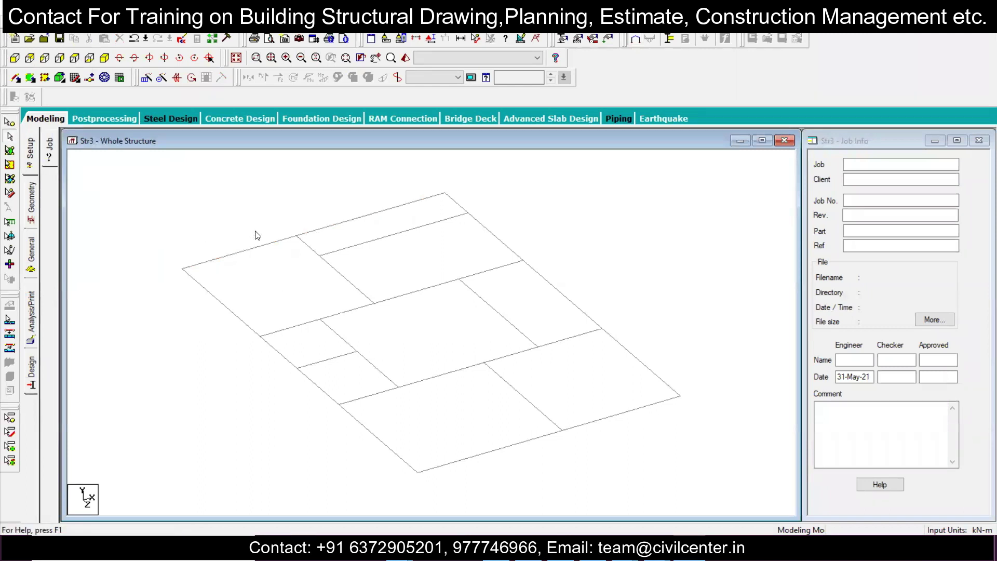
click(259, 250)
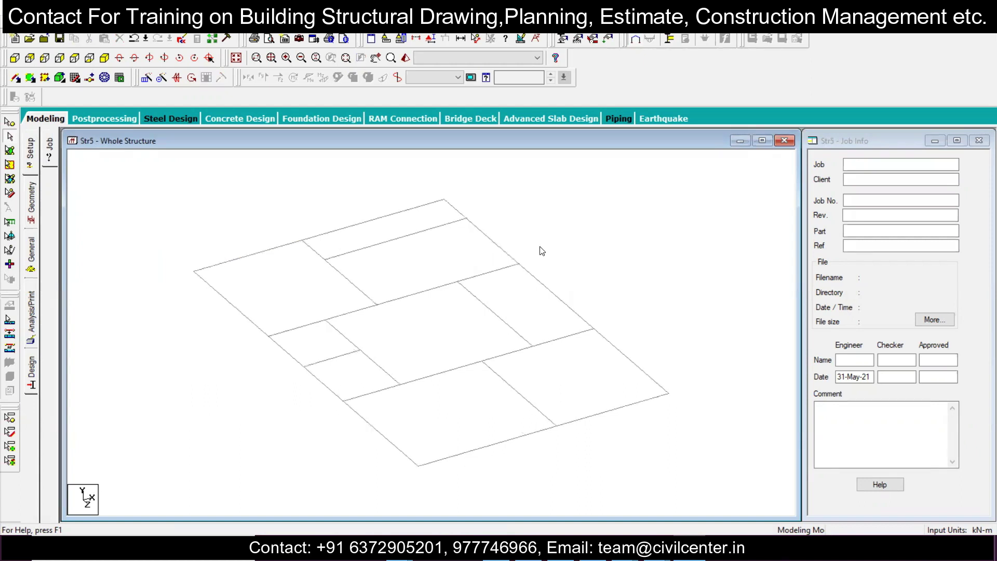
drag(137, 179, 710, 465)
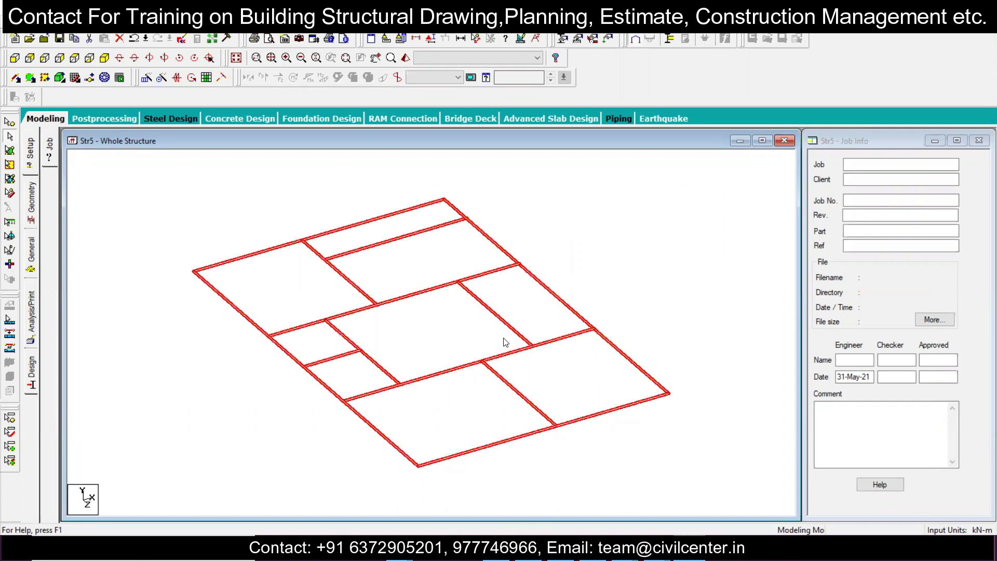
scroll(342, 228, down, 2)
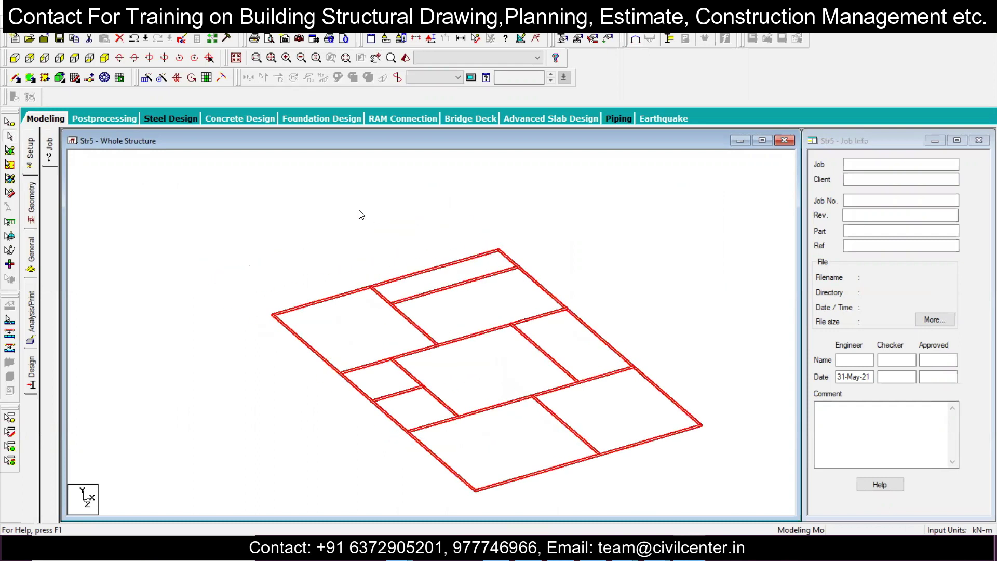
click(140, 26)
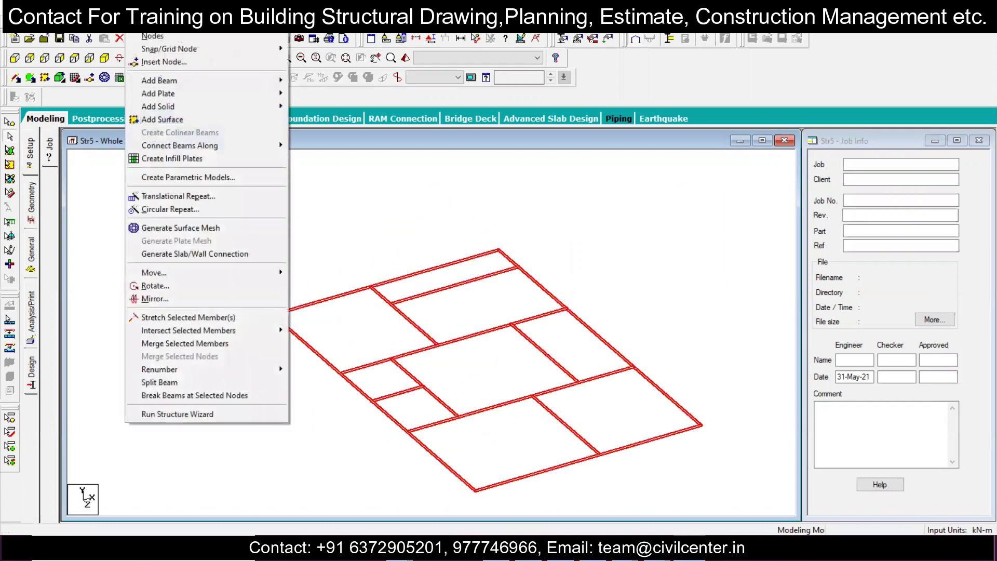
mouse_move(270, 336)
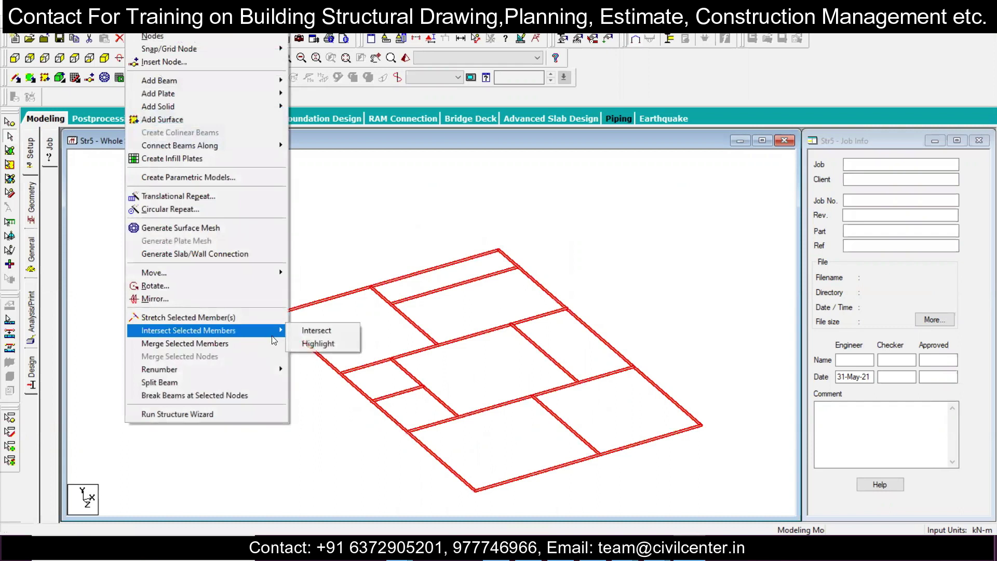
click(318, 344)
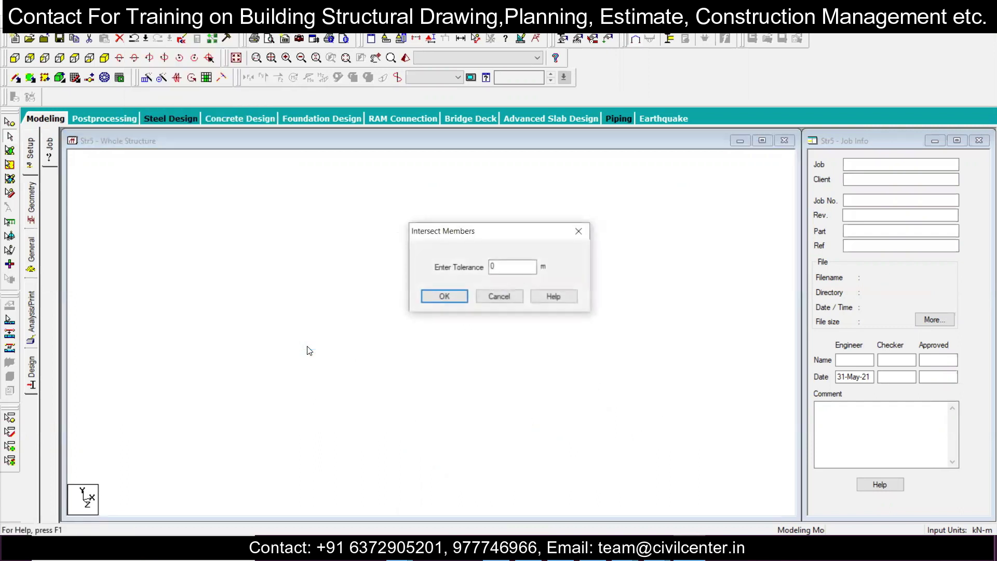
click(444, 296)
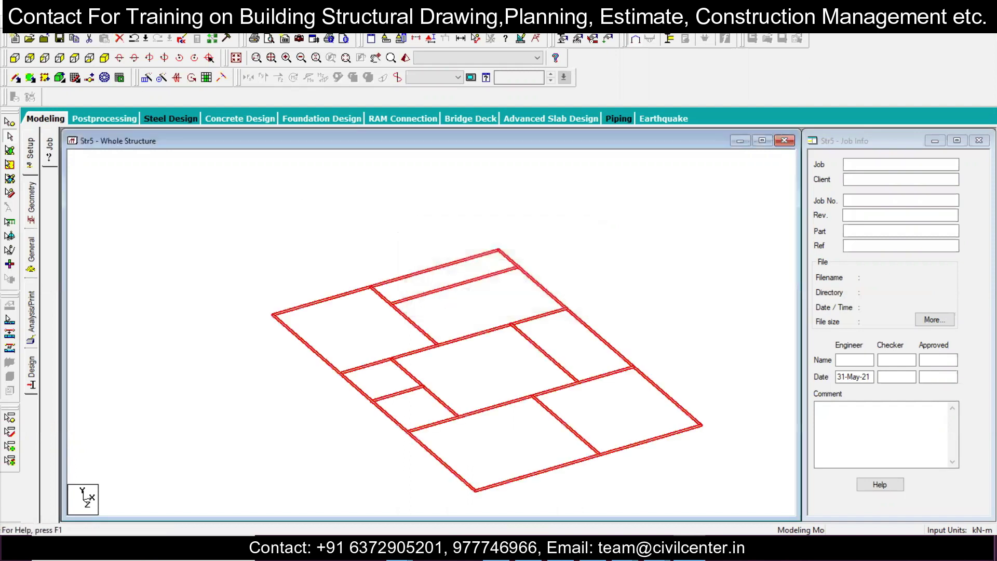
Step: Intersect all selected floor plan members with a tolerance of 0 m
click(136, 23)
mouse_move(182, 333)
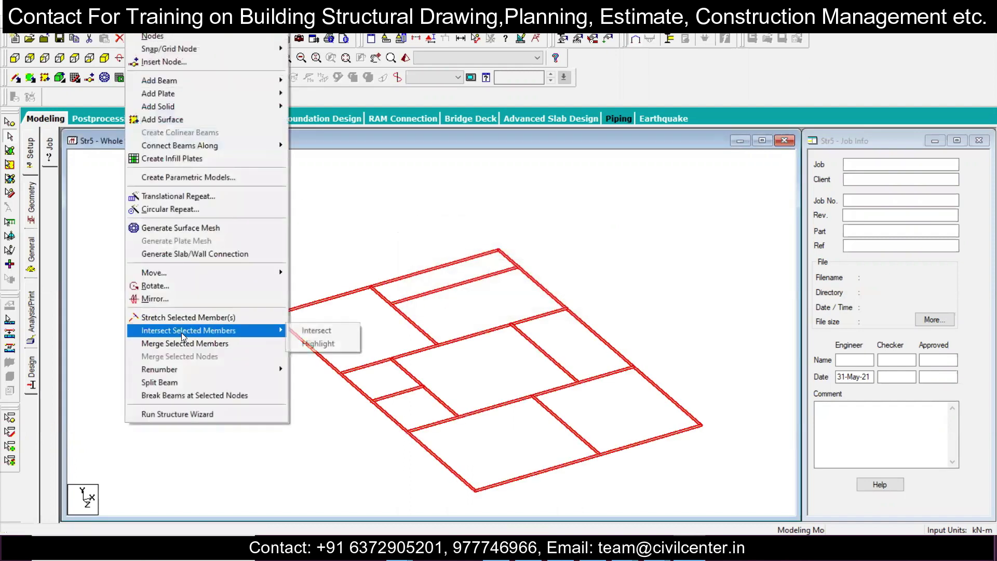
click(295, 331)
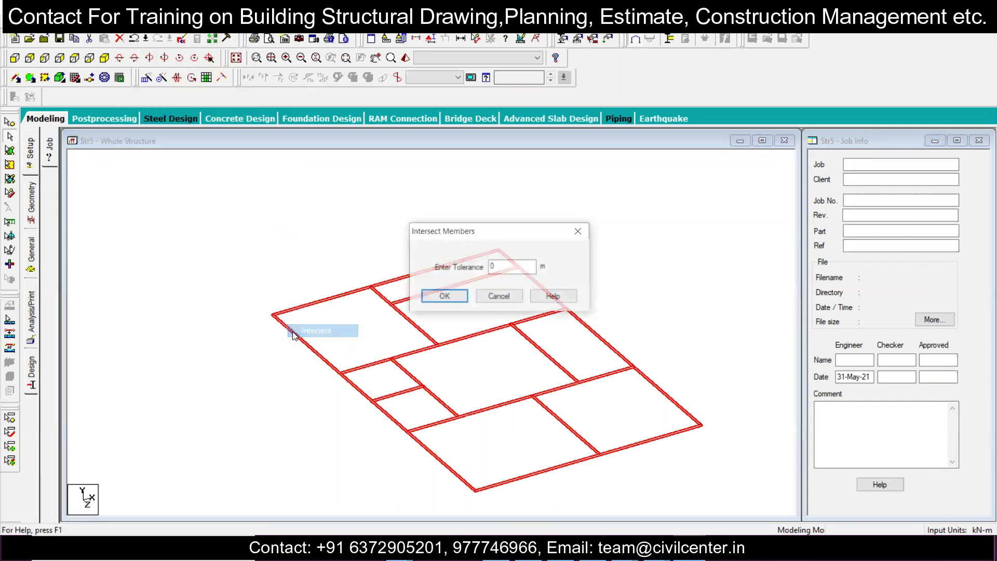
click(459, 297)
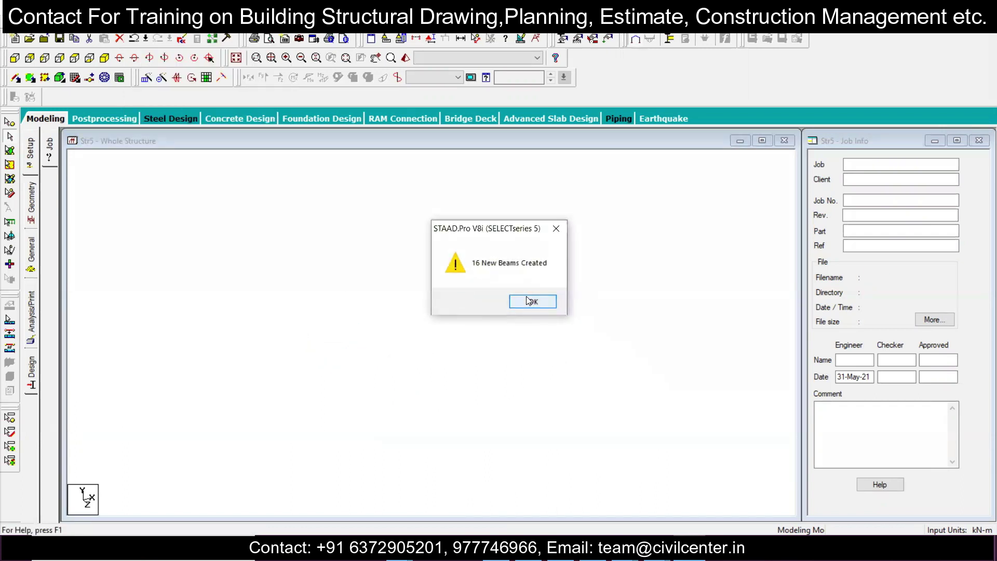
click(528, 301)
Step: Select individual beams to check how they are split at the intersections, and display the node points
click(439, 289)
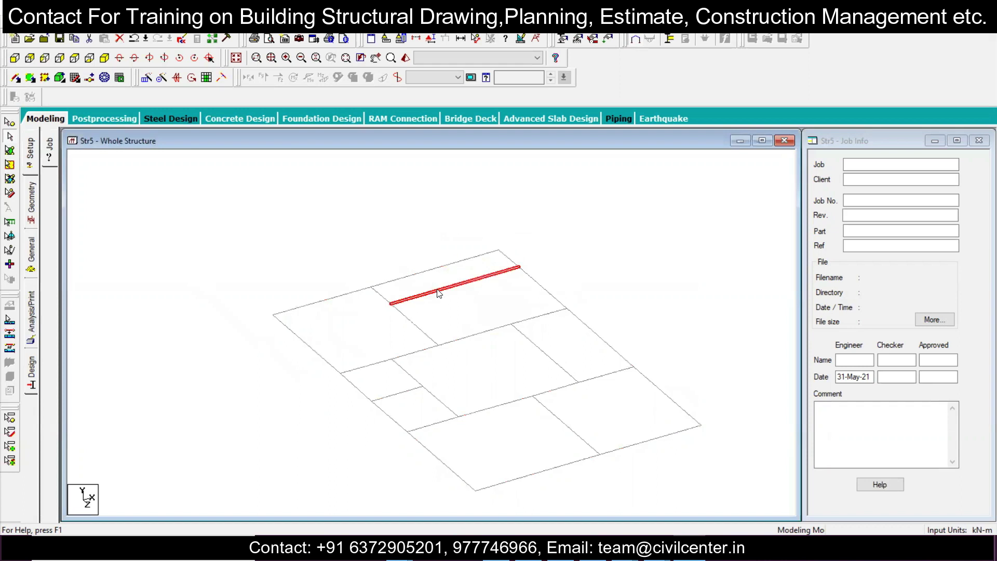
click(418, 266)
click(337, 294)
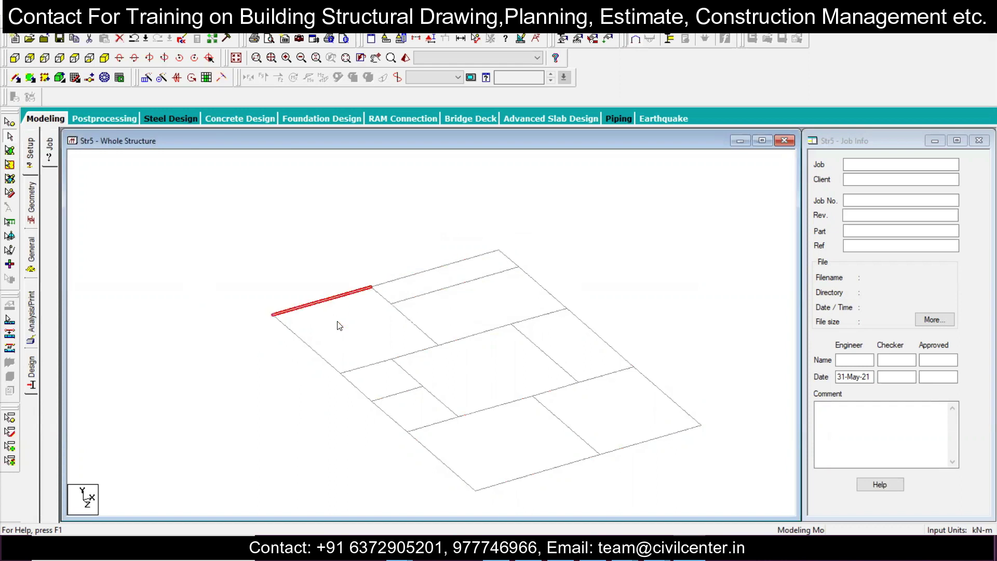
click(367, 369)
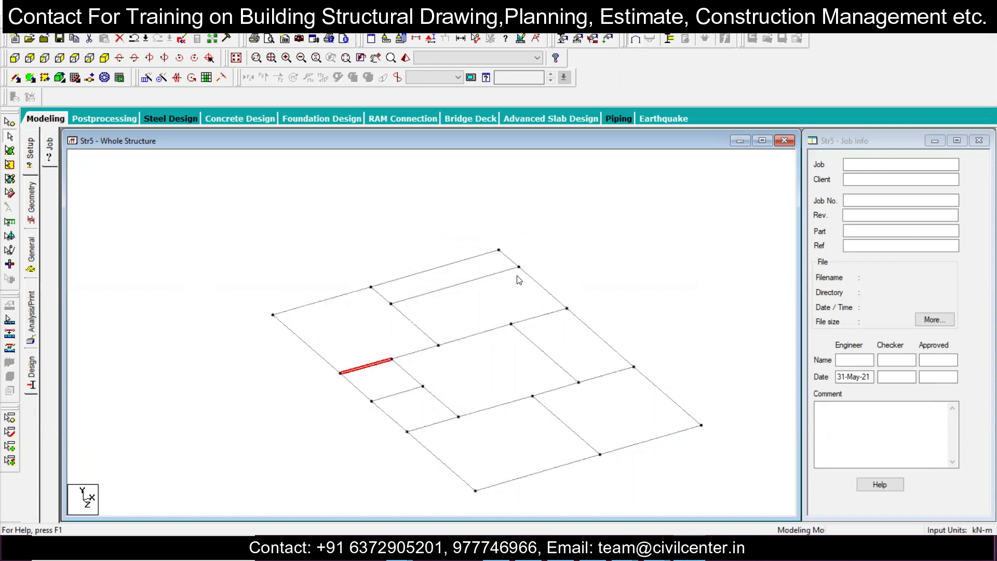
Step: Show the node and beam numbers on the plan for inspection, hide both again, and clear the beam selection
key(shift+n)
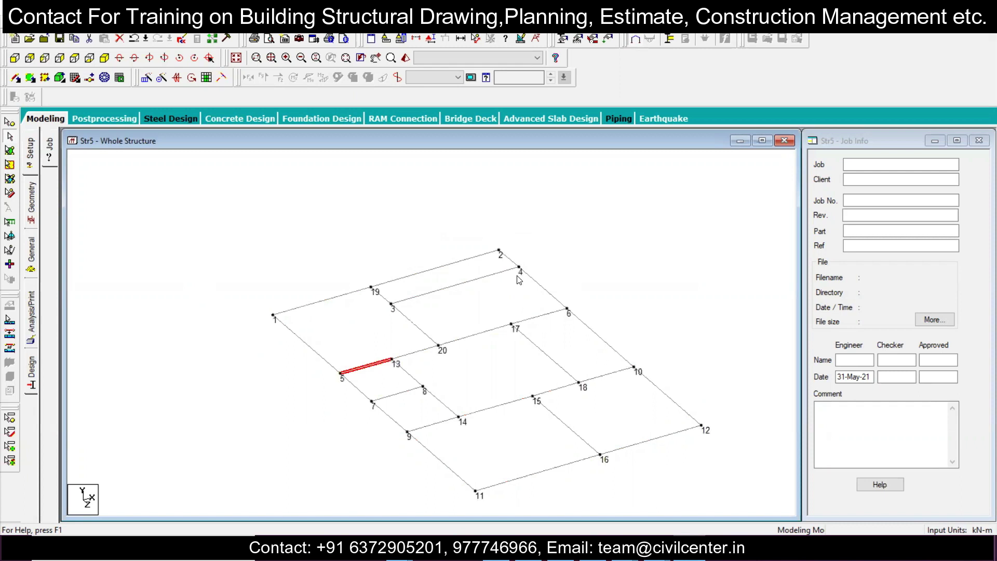
key(shift+b)
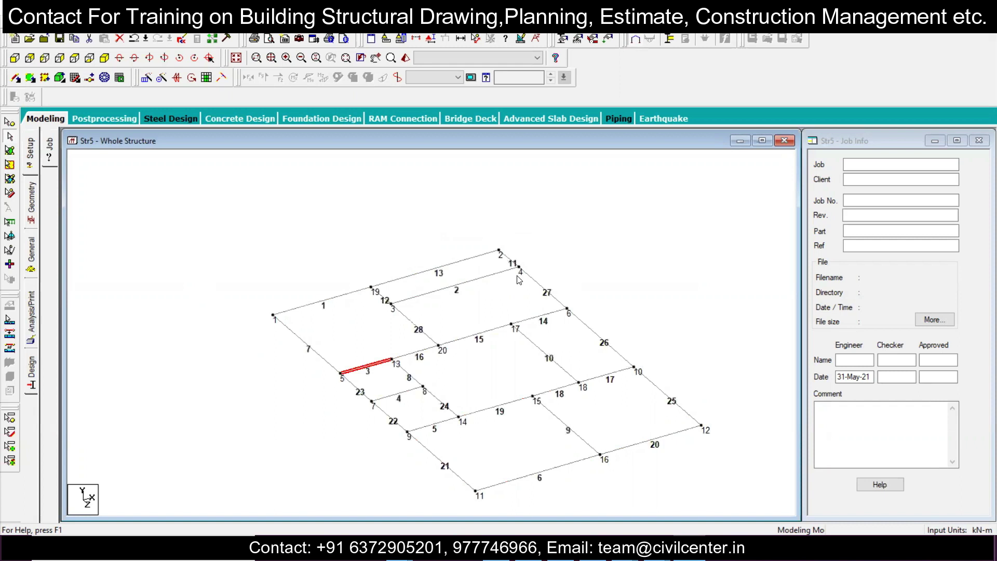
key(shift+b)
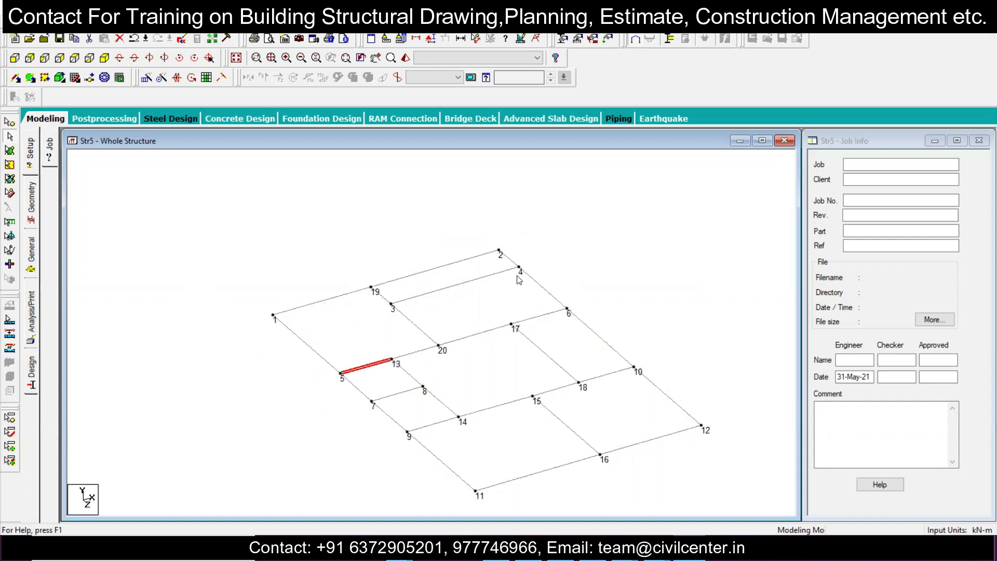
key(shift+n)
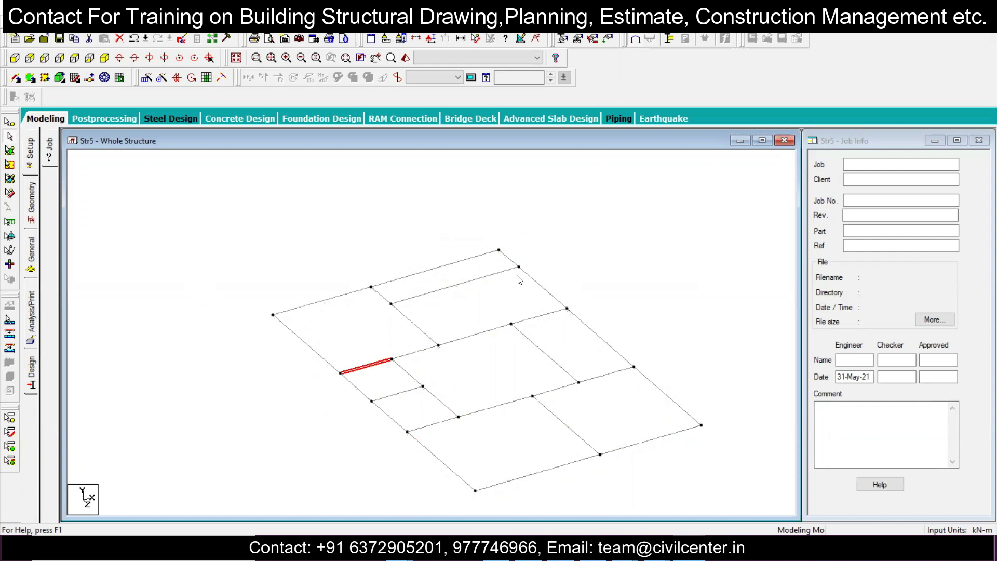
click(482, 312)
scroll(485, 372, down, 1)
scroll(514, 393, down, 1)
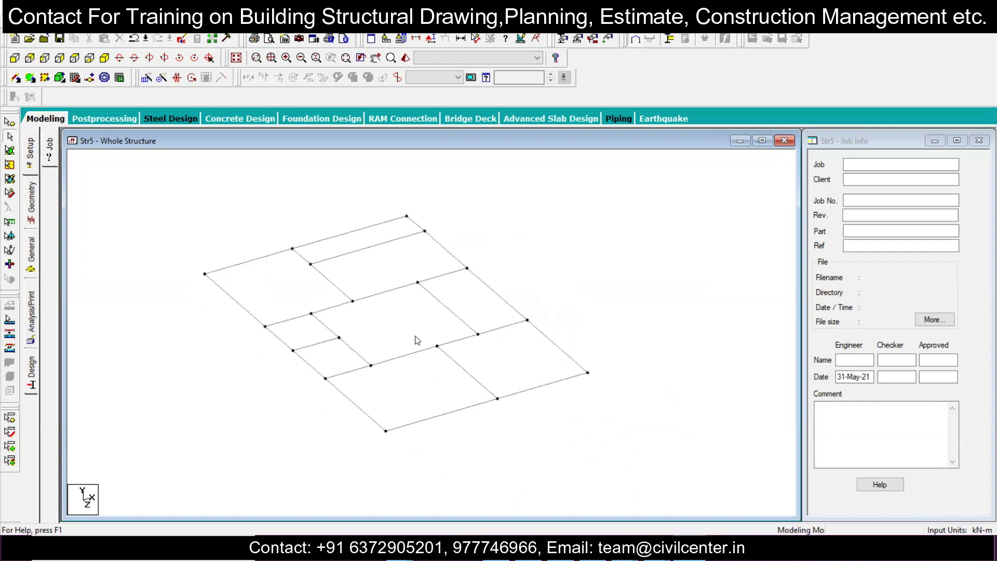
middle_drag(438, 257, 424, 287)
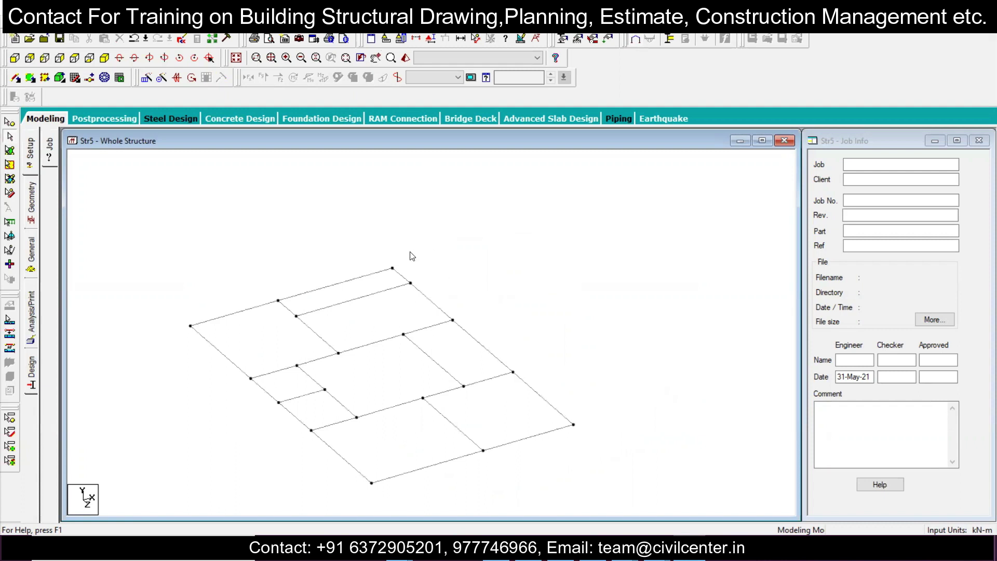